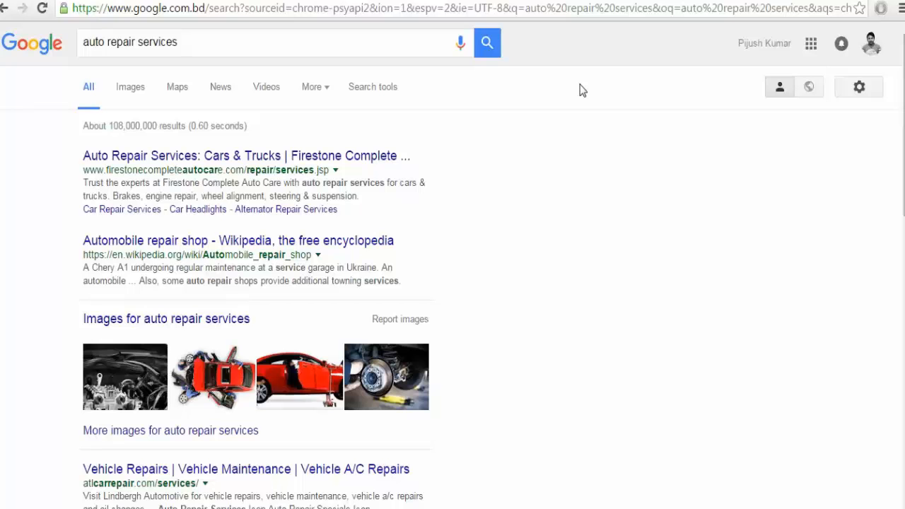
# Extend the 'auto repair services' query with 'in los angeles'.
pyautogui.scroll(-6, 452, 279)
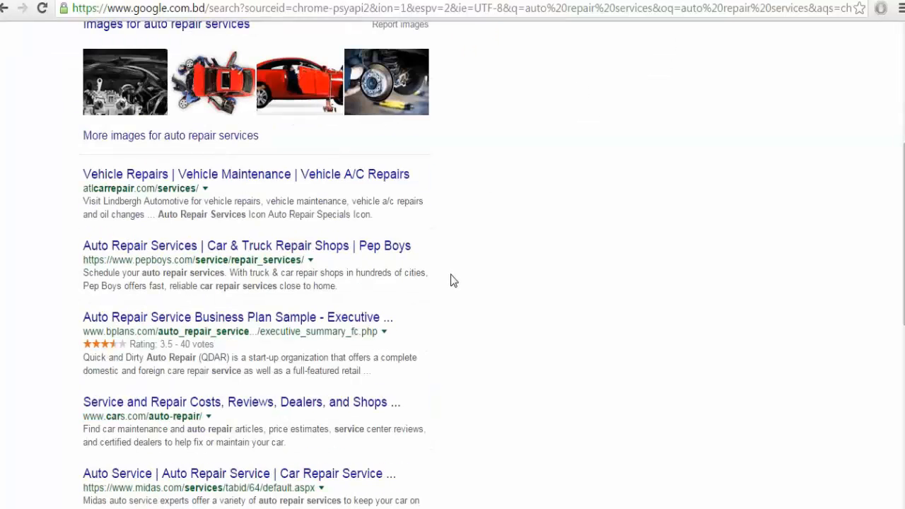
pyautogui.scroll(6, 453, 279)
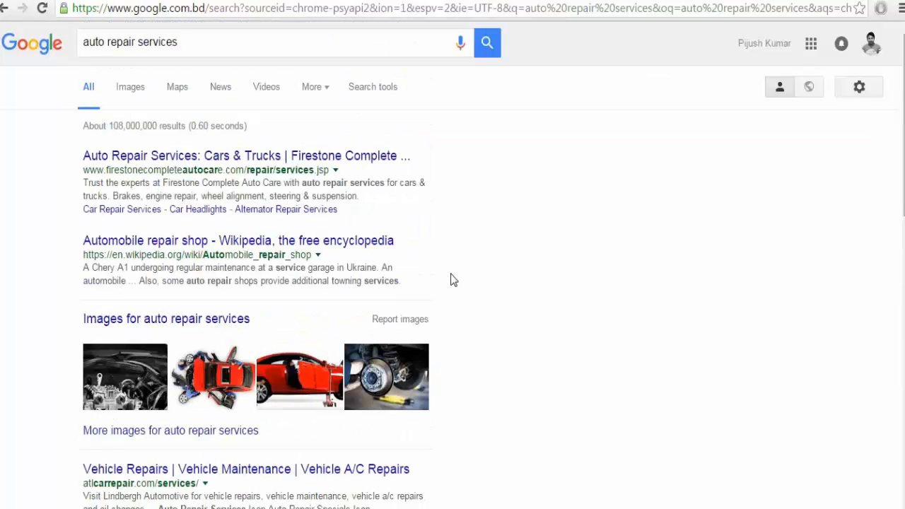
pyautogui.click(219, 44)
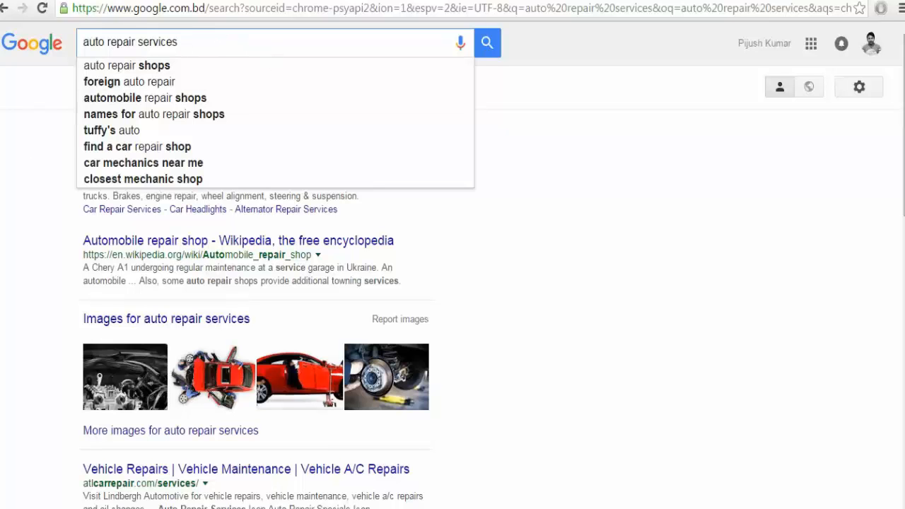
pyautogui.press('Escape')
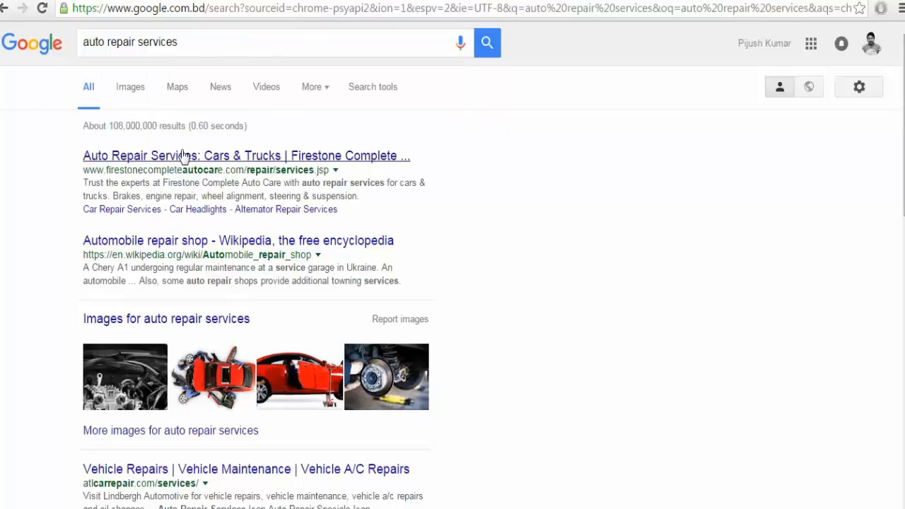
pyautogui.click(191, 44)
pyautogui.click(575, 333)
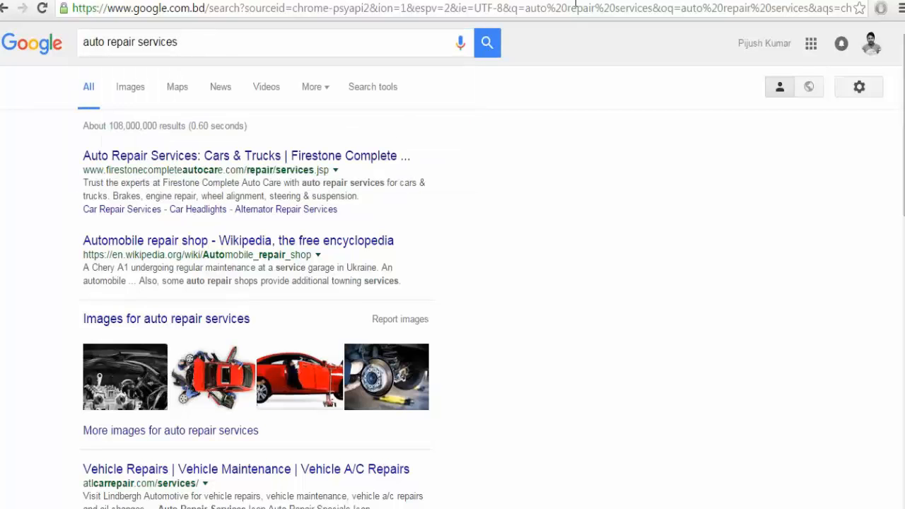
pyautogui.write('in los angeles')
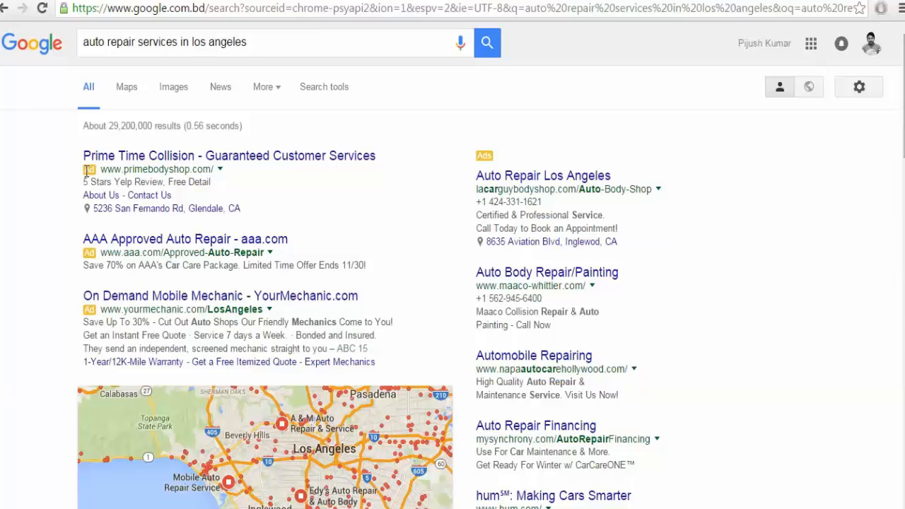
pyautogui.click(74, 1)
pyautogui.scroll(-10, 71, 307)
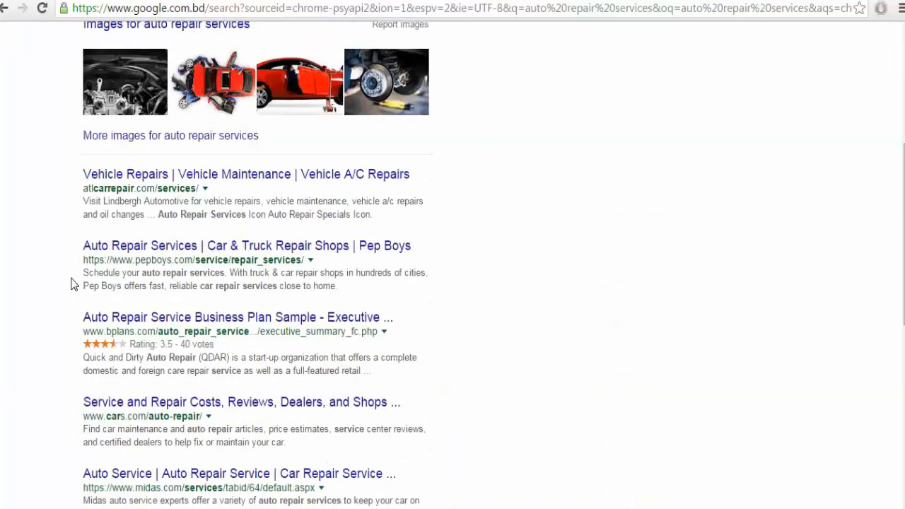
pyautogui.scroll(10, 71, 284)
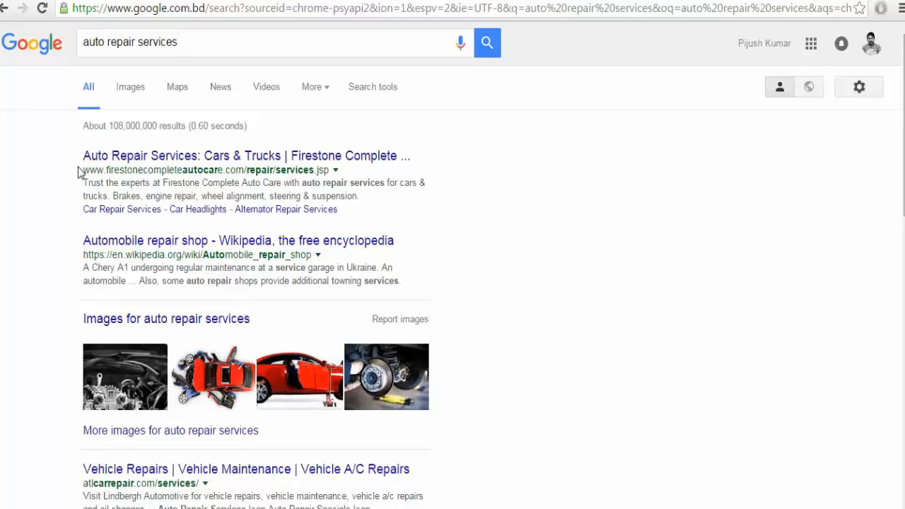
pyautogui.scroll(-4, 62, 267)
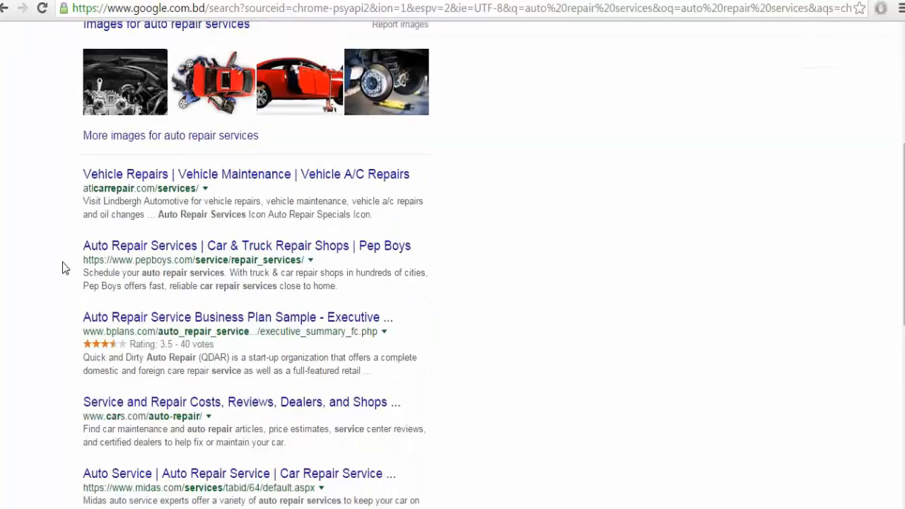
pyautogui.scroll(-5, 62, 268)
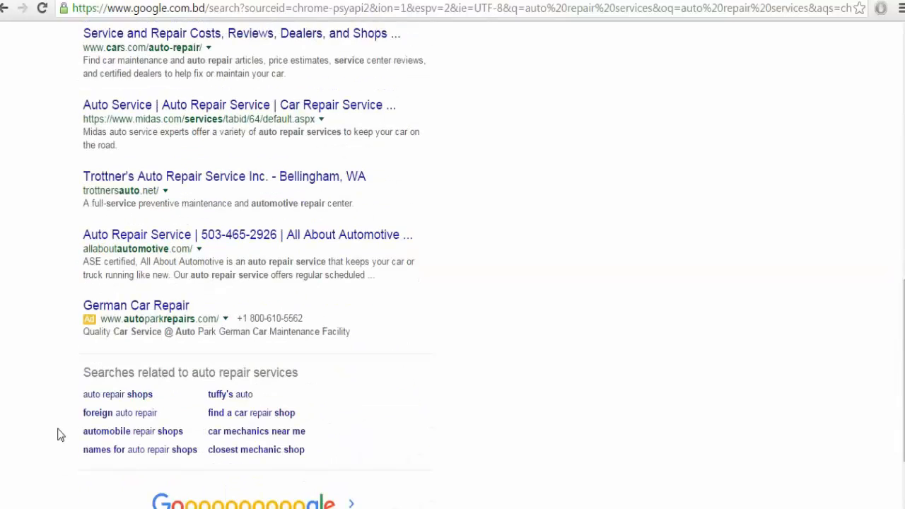
pyautogui.scroll(10, 28, 381)
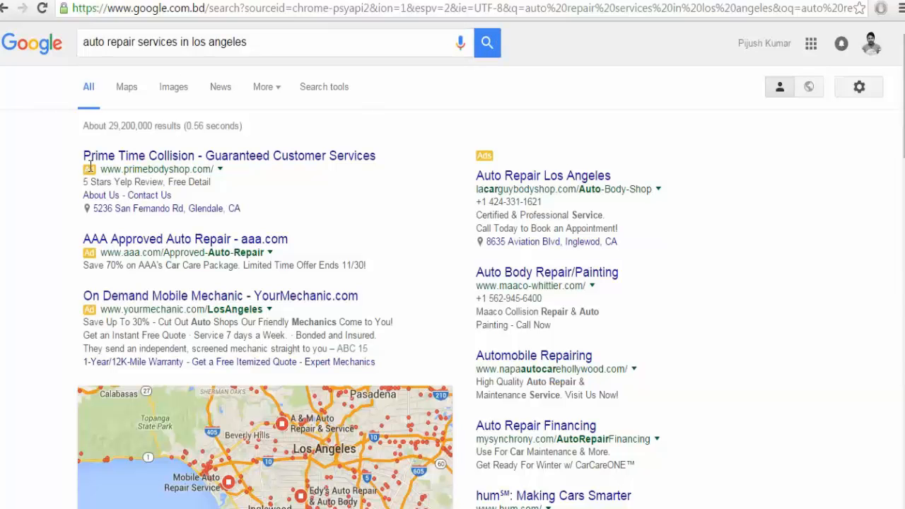
pyautogui.moveTo(84, 173); pyautogui.dragTo(100, 172)
pyautogui.moveTo(65, 253); pyautogui.dragTo(96, 253)
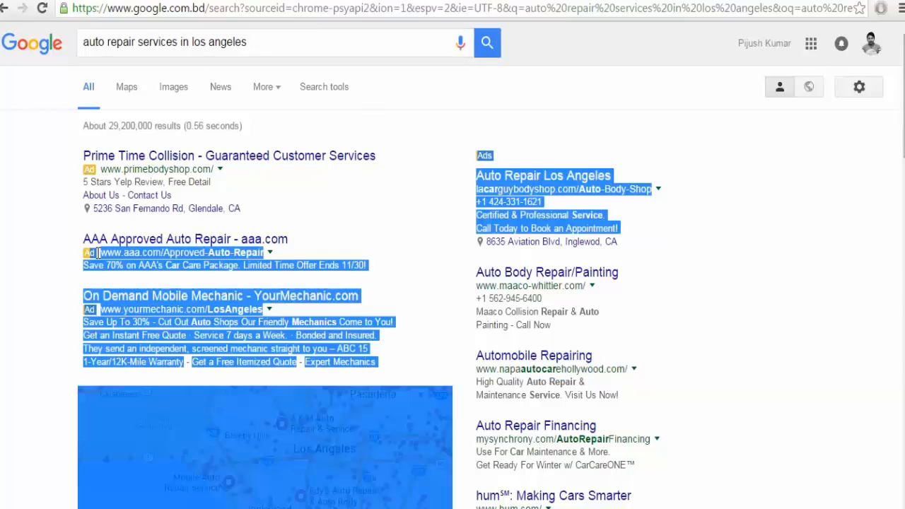
pyautogui.click(75, 274)
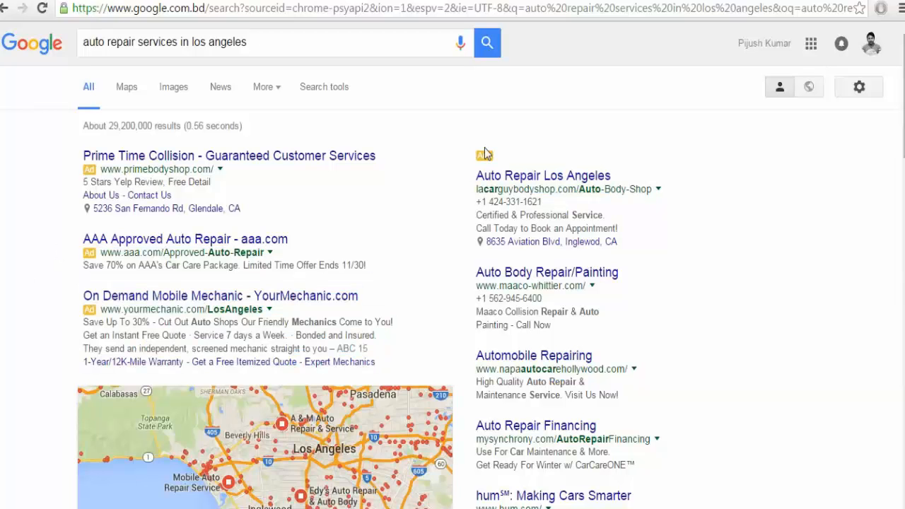
pyautogui.moveTo(58, 146); pyautogui.dragTo(206, 245)
pyautogui.click(24, 251)
pyautogui.moveTo(394, 372); pyautogui.dragTo(49, 152)
pyautogui.click(40, 164)
pyautogui.moveTo(475, 152); pyautogui.dragTo(499, 223)
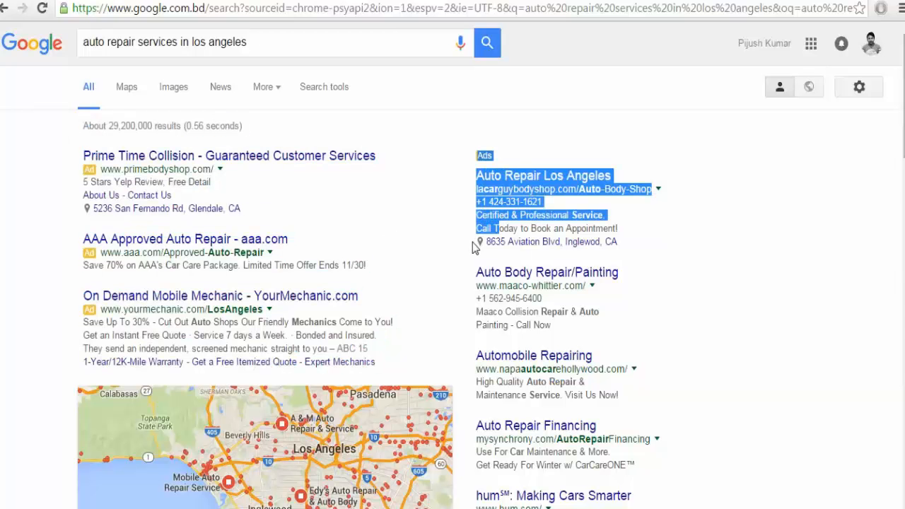
pyautogui.click(475, 245)
pyautogui.scroll(-4, 475, 246)
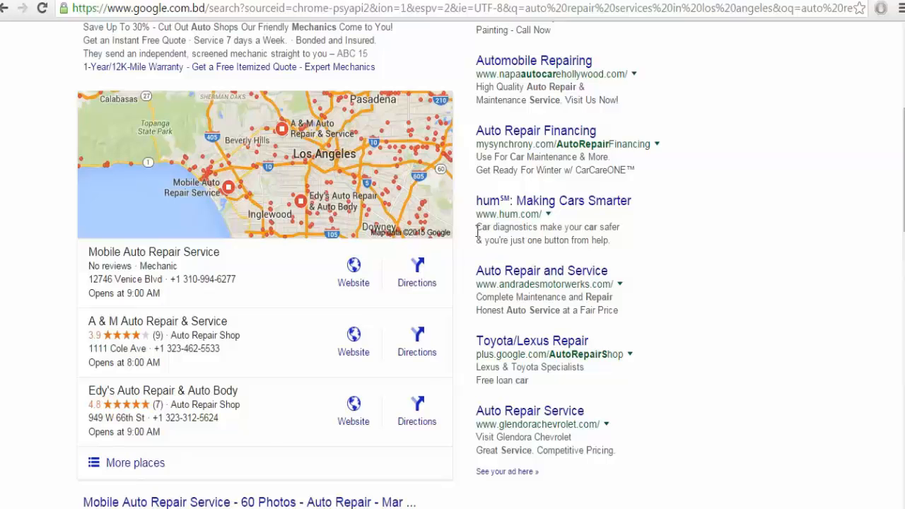
pyautogui.scroll(2, 453, 224)
pyautogui.scroll(-4, 449, 218)
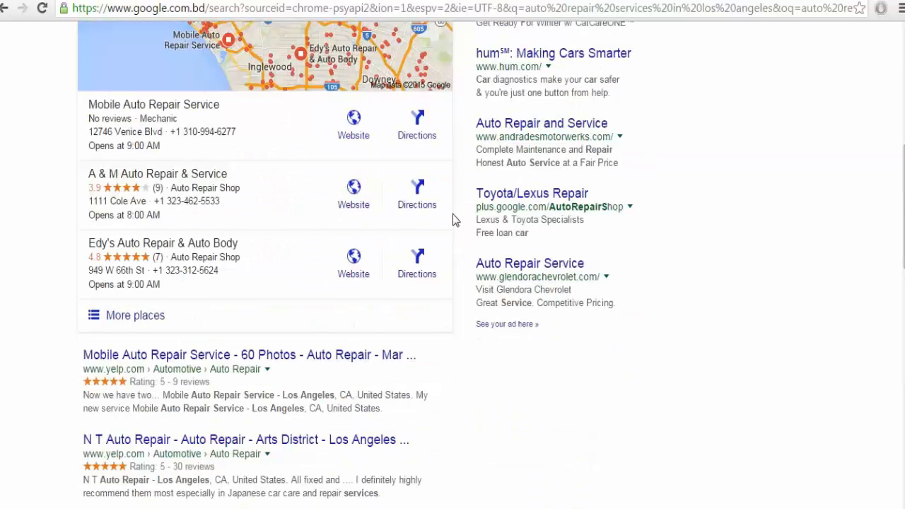
pyautogui.scroll(-3, 80, 432)
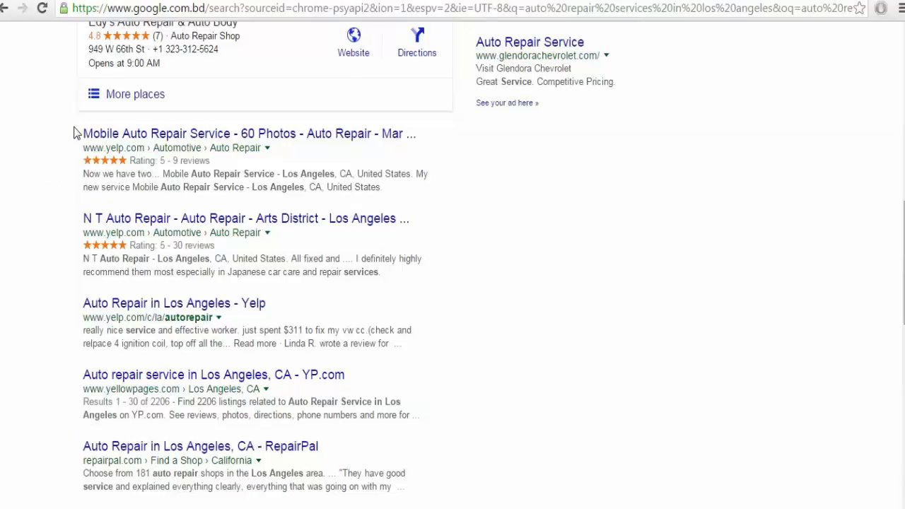
pyautogui.moveTo(77, 133); pyautogui.dragTo(247, 403)
pyautogui.scroll(-4, 237, 354)
pyautogui.scroll(-1, 248, 403)
pyautogui.scroll(-2, 32, 375)
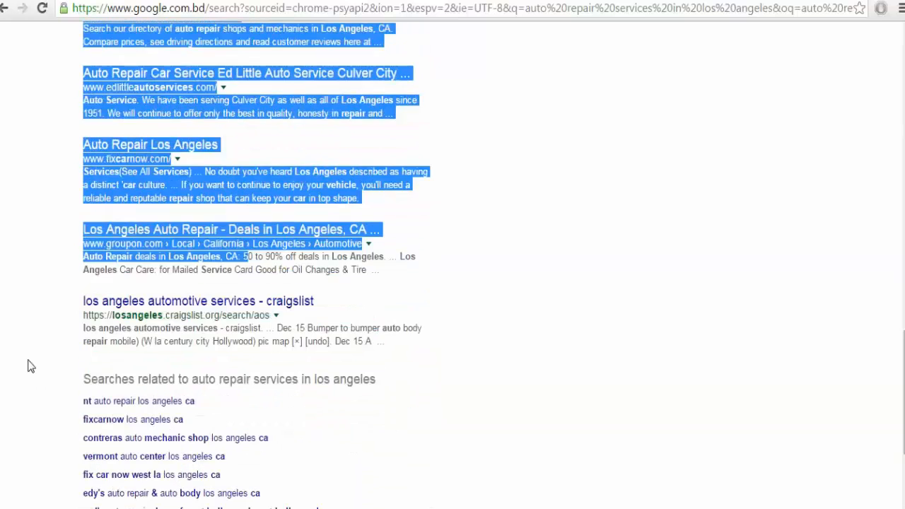
pyautogui.click(29, 346)
pyautogui.scroll(-1, 30, 345)
pyautogui.scroll(-1, 30, 345)
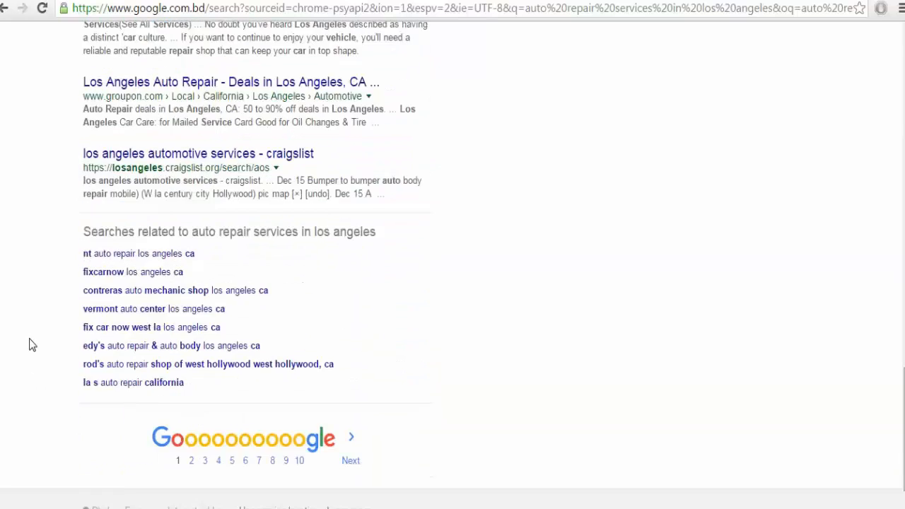
pyautogui.scroll(13, 30, 345)
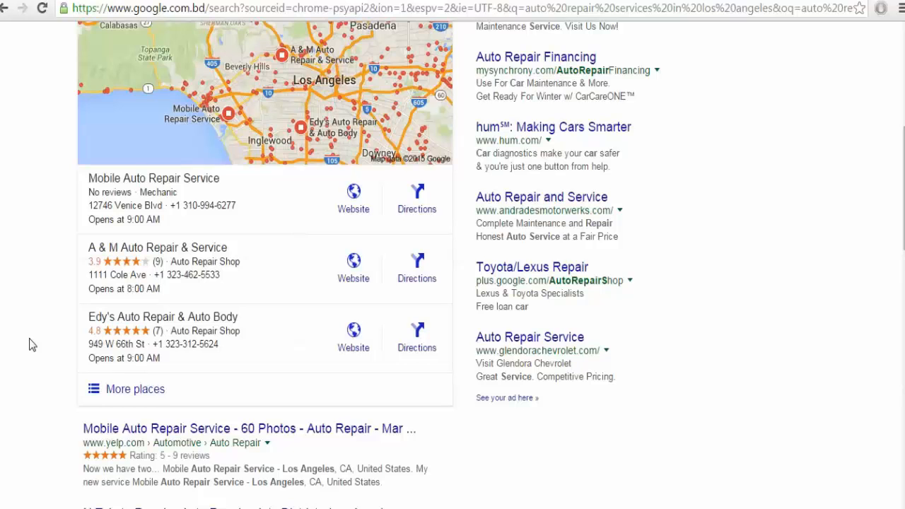
pyautogui.scroll(1, 30, 345)
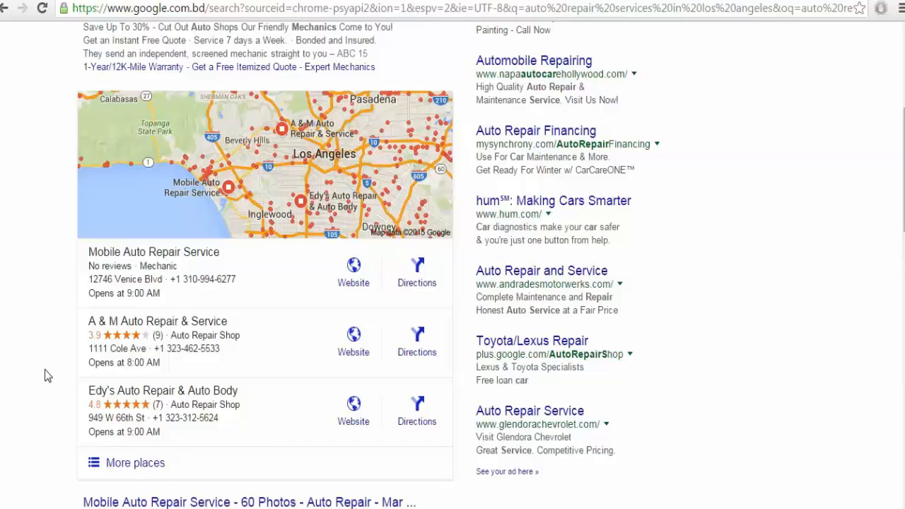
pyautogui.scroll(5, 44, 375)
pyautogui.scroll(-5, 44, 376)
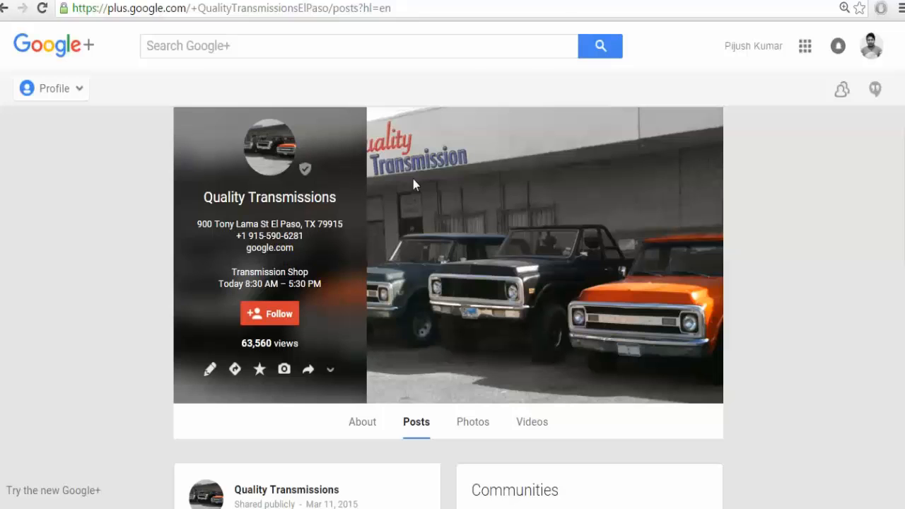
# Return to the Los Angeles auto repair results and scroll to the local map and listings.
pyautogui.click(577, 3)
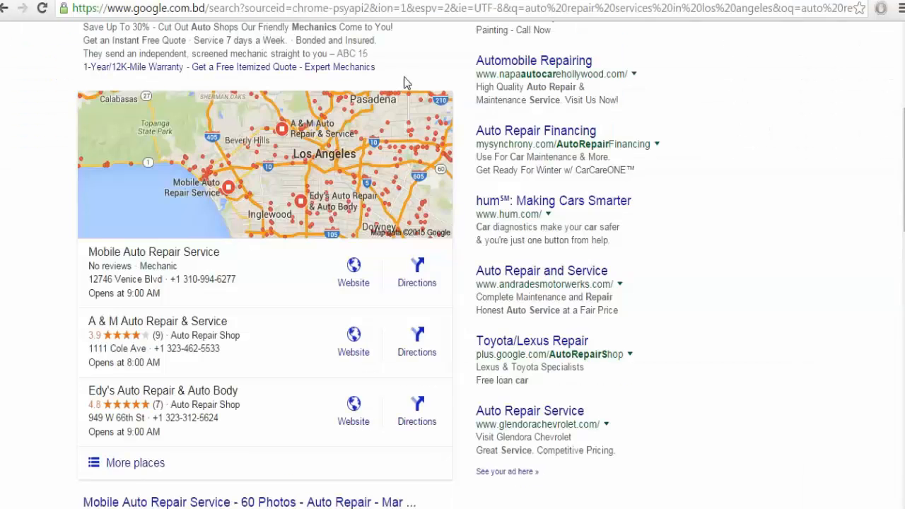
pyautogui.scroll(-6, 404, 81)
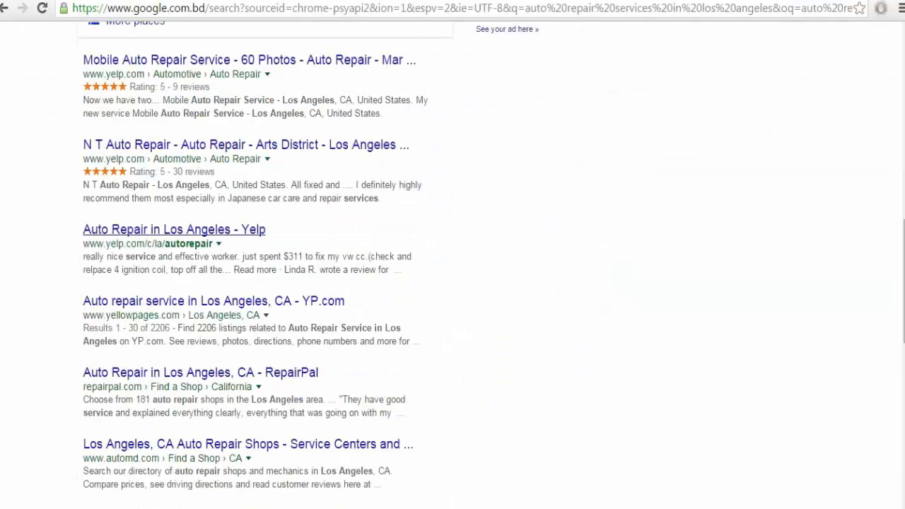
pyautogui.scroll(6, 10, 401)
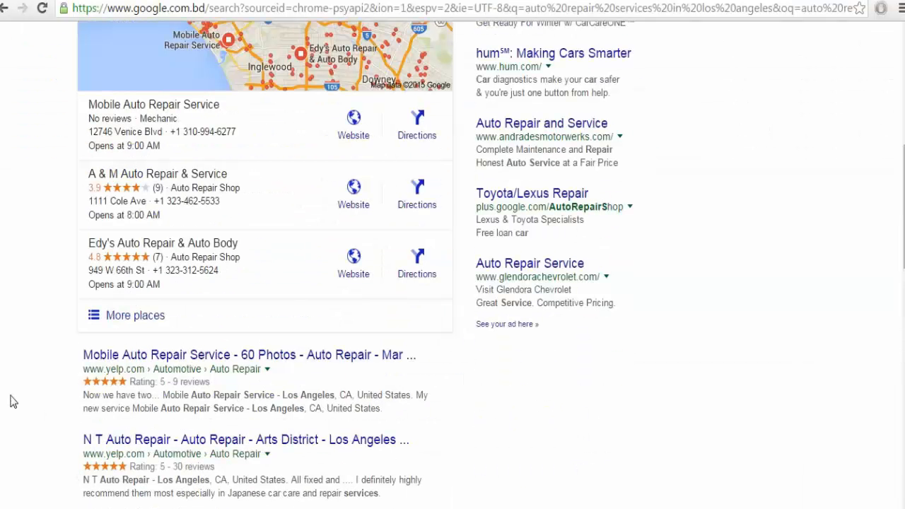
pyautogui.scroll(-2, 10, 401)
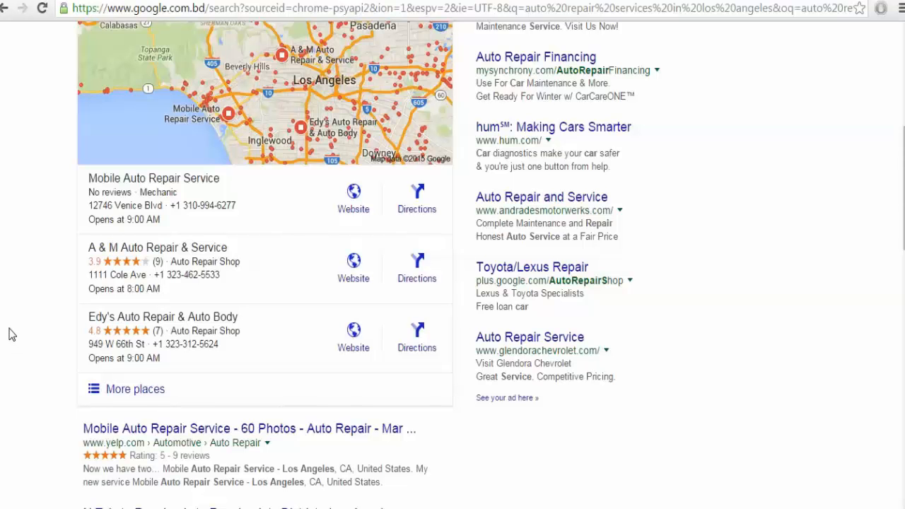
pyautogui.scroll(1, 193, 355)
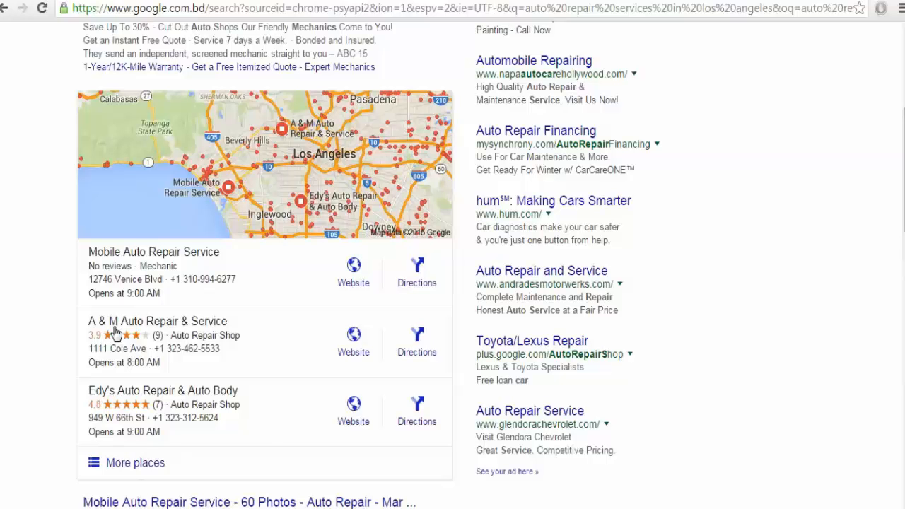
pyautogui.scroll(-2, 113, 332)
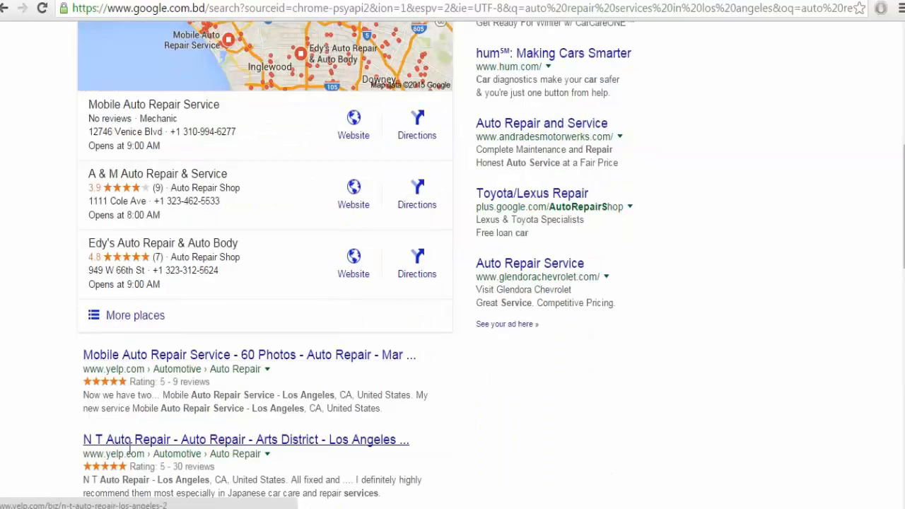
pyautogui.scroll(-2, 129, 453)
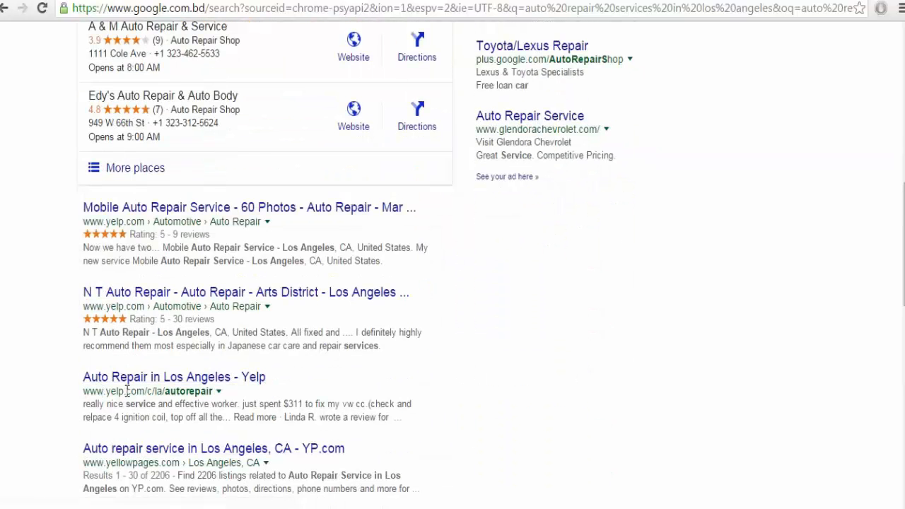
pyautogui.scroll(-1, 127, 391)
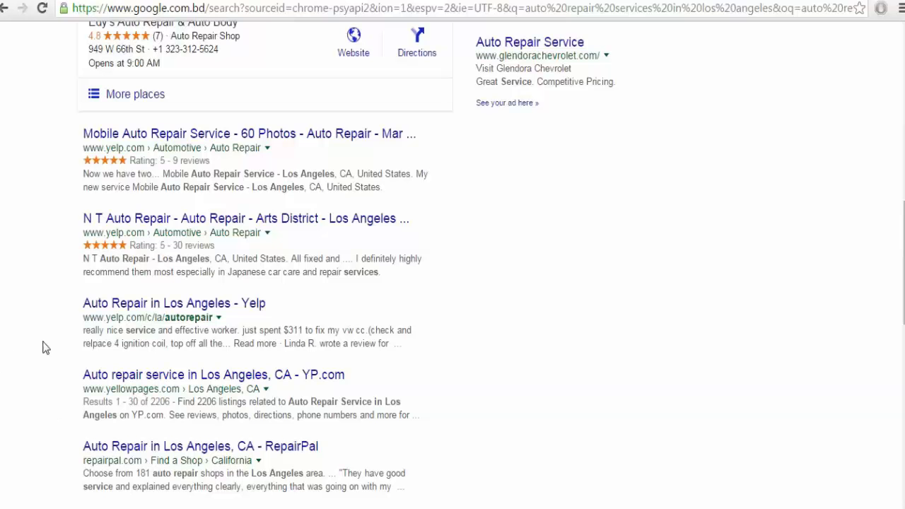
pyautogui.moveTo(90, 147); pyautogui.dragTo(153, 151)
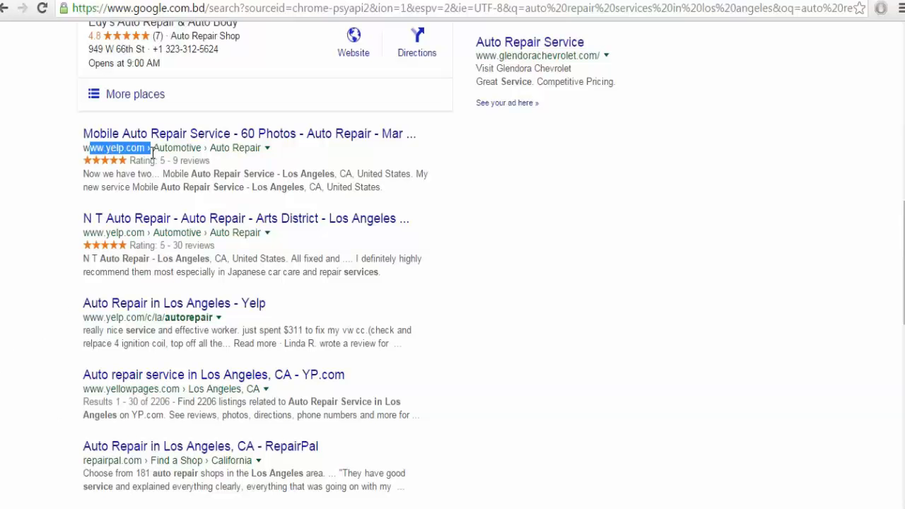
pyautogui.click(89, 190)
pyautogui.scroll(3, 57, 374)
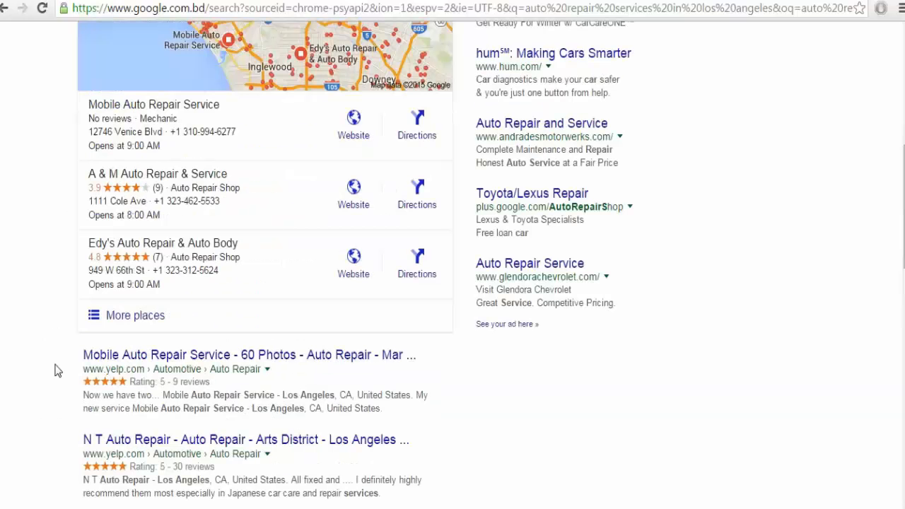
pyautogui.scroll(2, 56, 371)
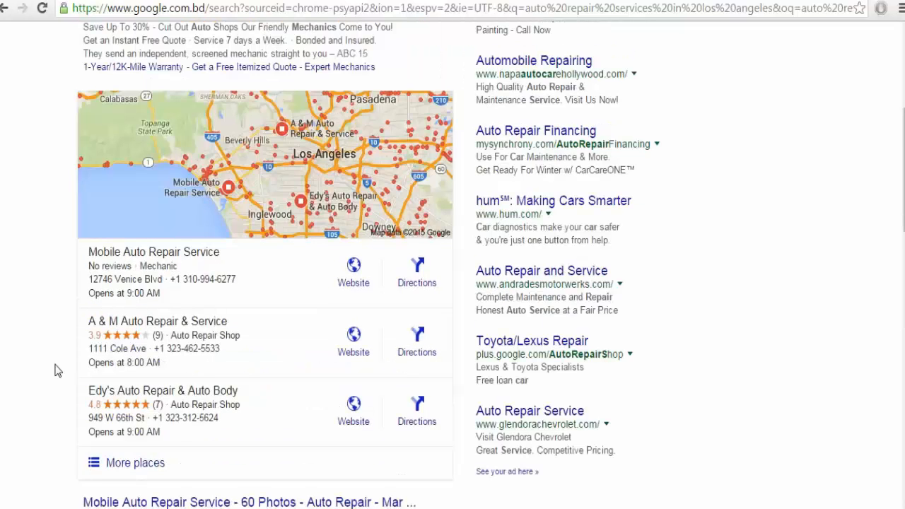
pyautogui.scroll(-1, 56, 371)
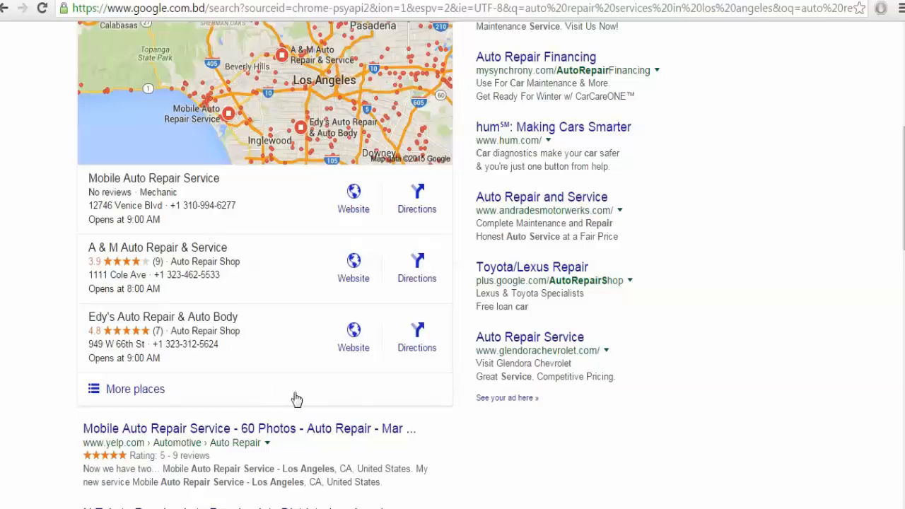
# In the BITM-Help notes, add the heading 'Google Business Page' and a 'NAP' line.
pyautogui.click(394, 507)
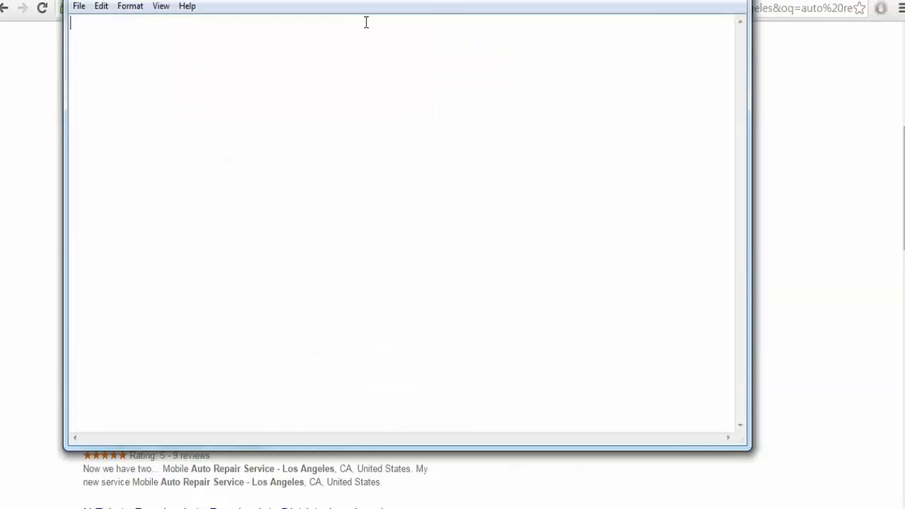
pyautogui.moveTo(349, 0); pyautogui.dragTo(510, 108)
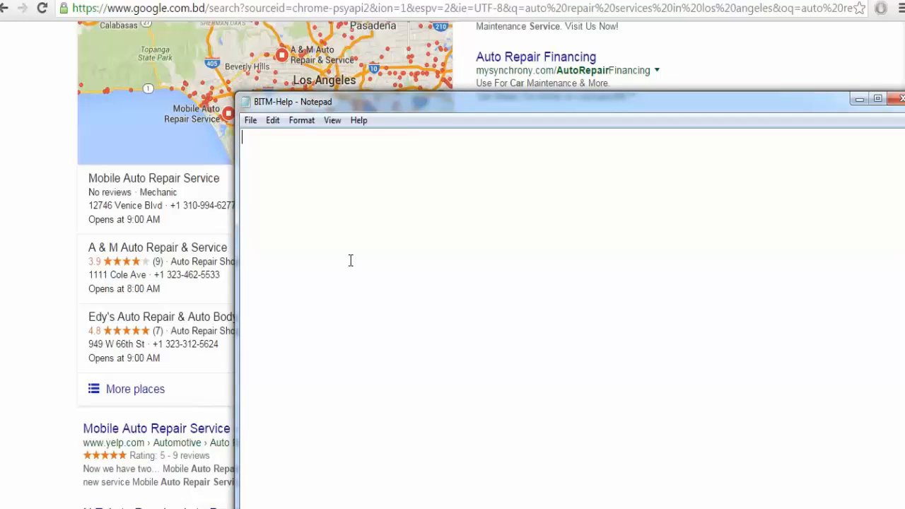
pyautogui.press('Return')
pyautogui.write('Google Busine')
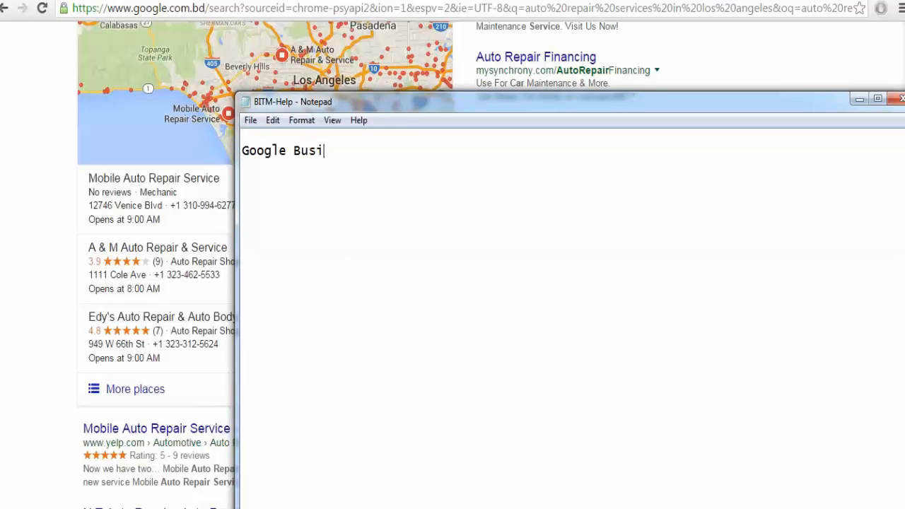
pyautogui.press('BackSpace')
pyautogui.write('ness Page')
pyautogui.press('Return')
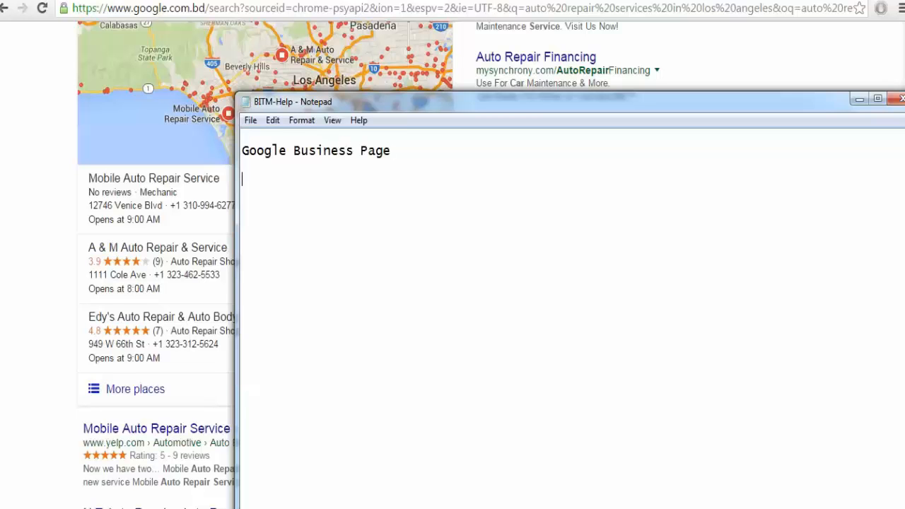
pyautogui.write('NAP')
pyautogui.press('Return')
# List the NAP definitions: N = Business Name, A = Address, P = Phone Number.
pyautogui.write('N = Busi')
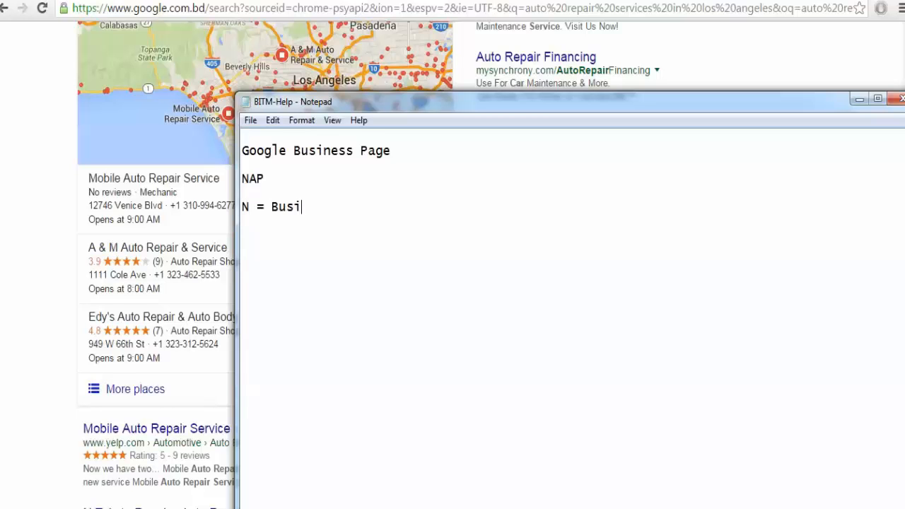
pyautogui.write('ness Name')
pyautogui.press('Return')
pyautogui.write('A A')
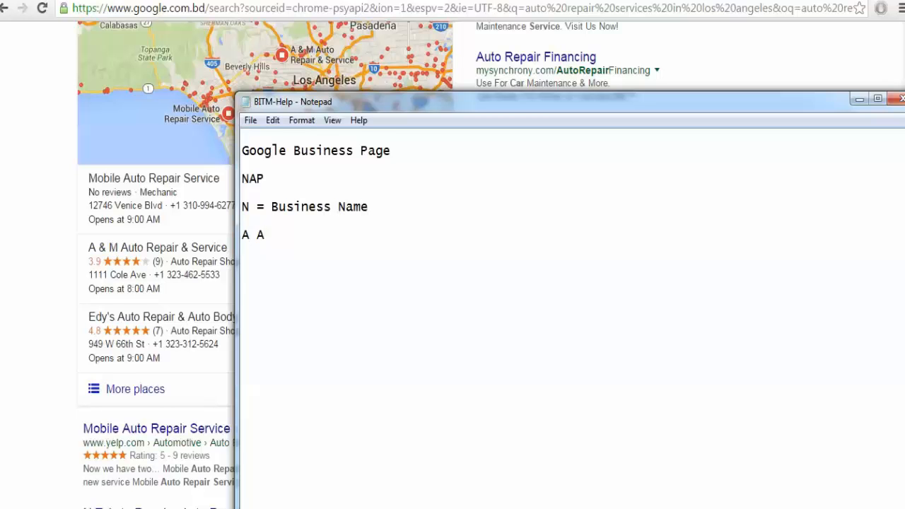
pyautogui.press('BackSpace')
pyautogui.write('= ')
pyautogui.write('Adres')
pyautogui.press('BackSpace')
pyautogui.press('BackSpace')
pyautogui.press('BackSpace')
pyautogui.write('dress')
pyautogui.press('Return')
pyautogui.write('P = Phone')
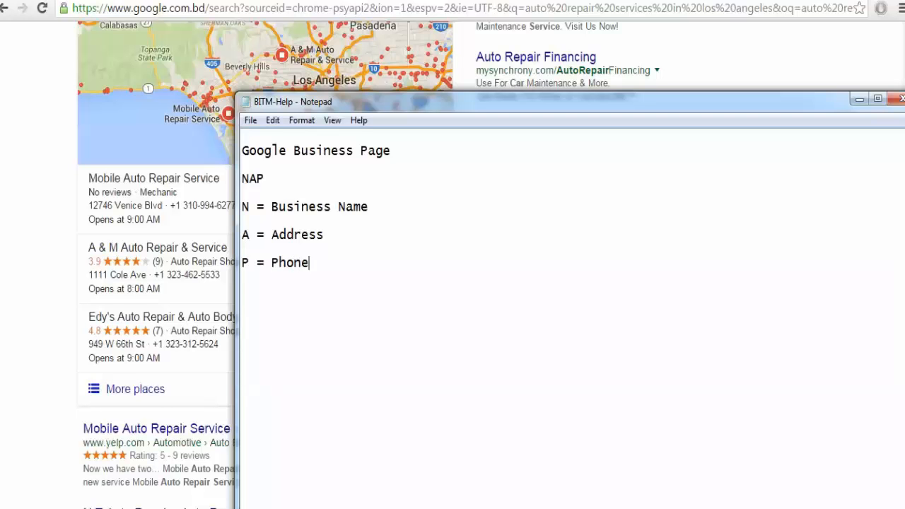
pyautogui.write(' Number')
pyautogui.press('Return')
# Switch between the notes and Chrome, ending with the browser in front.
pyautogui.click(3, 290)
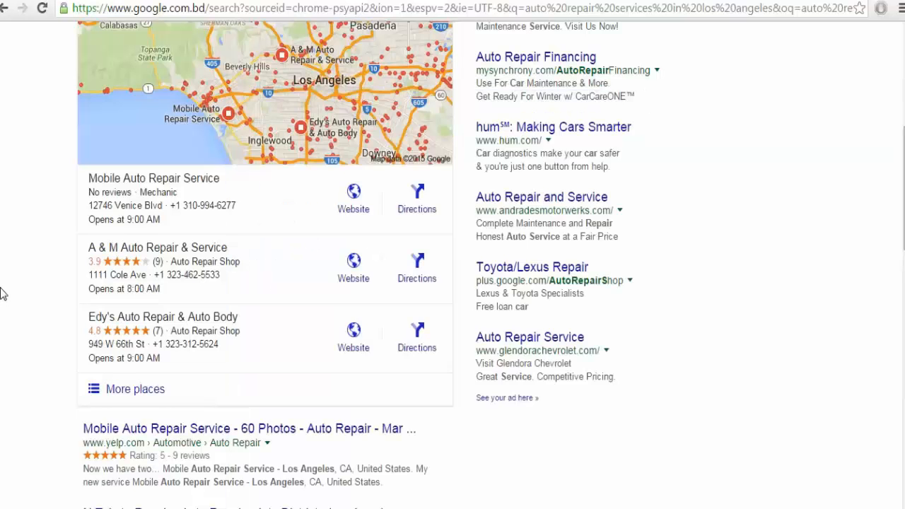
pyautogui.click(474, 508)
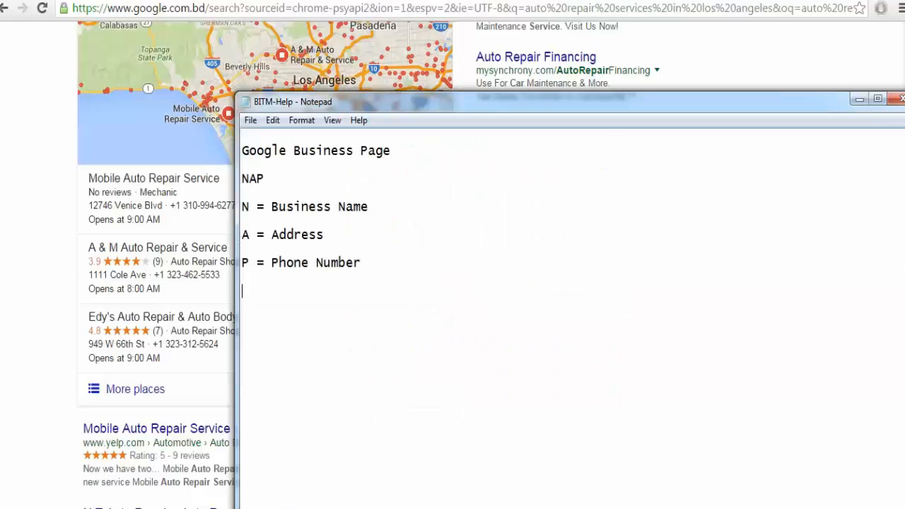
pyautogui.click(267, 220)
pyautogui.click(60, 265)
# On the Quality Transmissions Google+ page, open About and scroll down to Contact Information.
pyautogui.scroll(3, 2, 413)
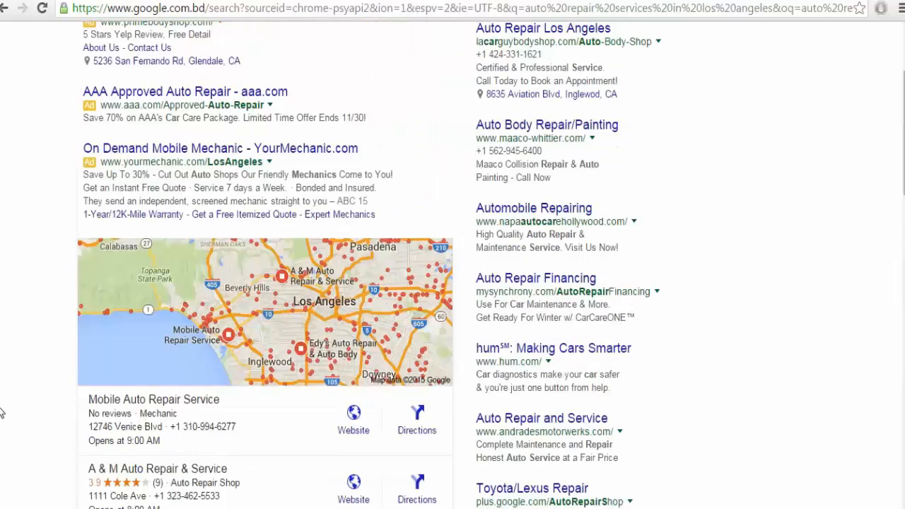
pyautogui.scroll(3, 1, 413)
pyautogui.click(212, 2)
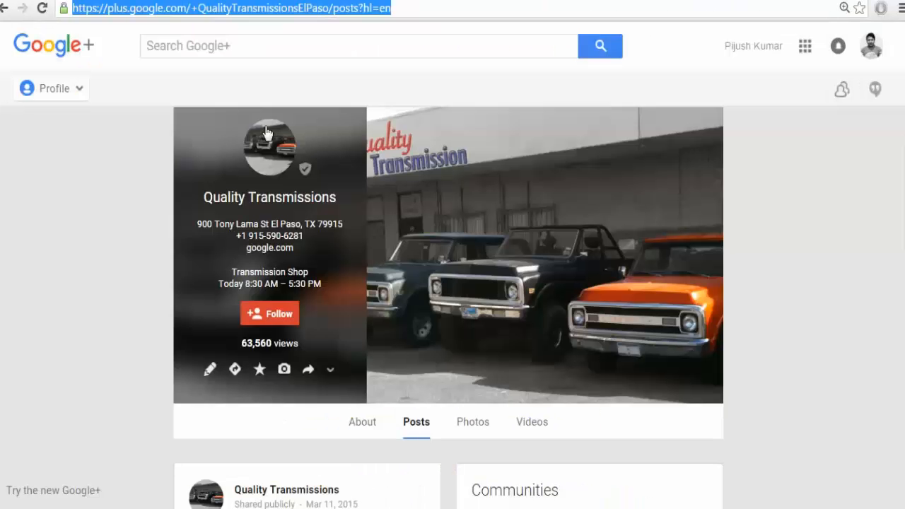
pyautogui.click(377, 83)
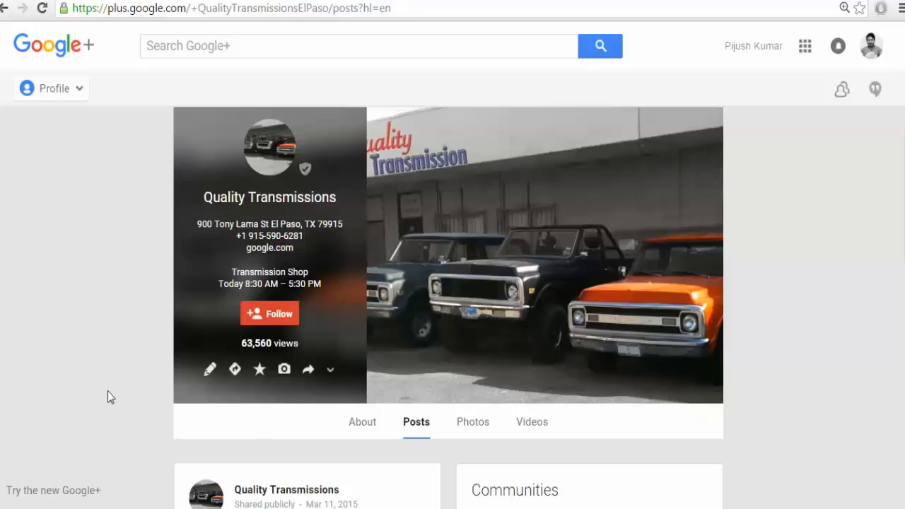
pyautogui.scroll(-3, 107, 391)
pyautogui.scroll(3, 99, 392)
pyautogui.click(363, 423)
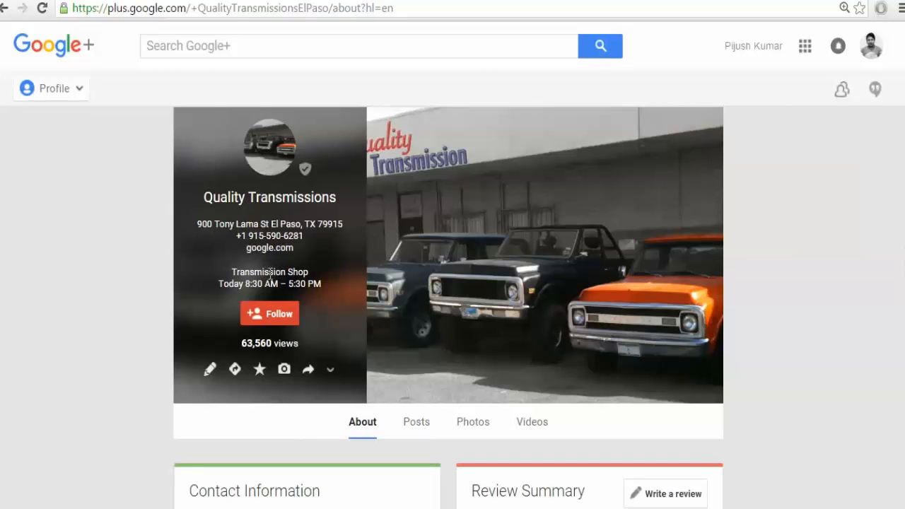
pyautogui.scroll(-2, 267, 280)
pyautogui.scroll(-1, 264, 280)
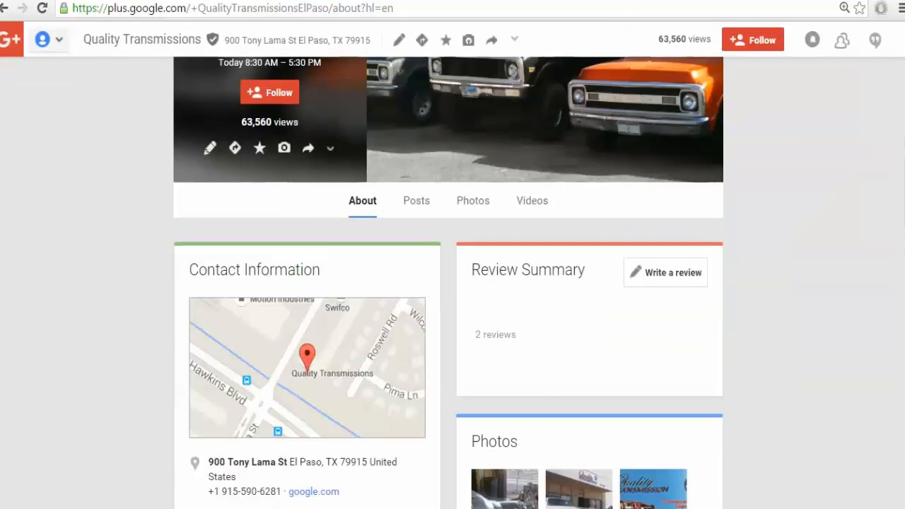
pyautogui.scroll(-3, 93, 380)
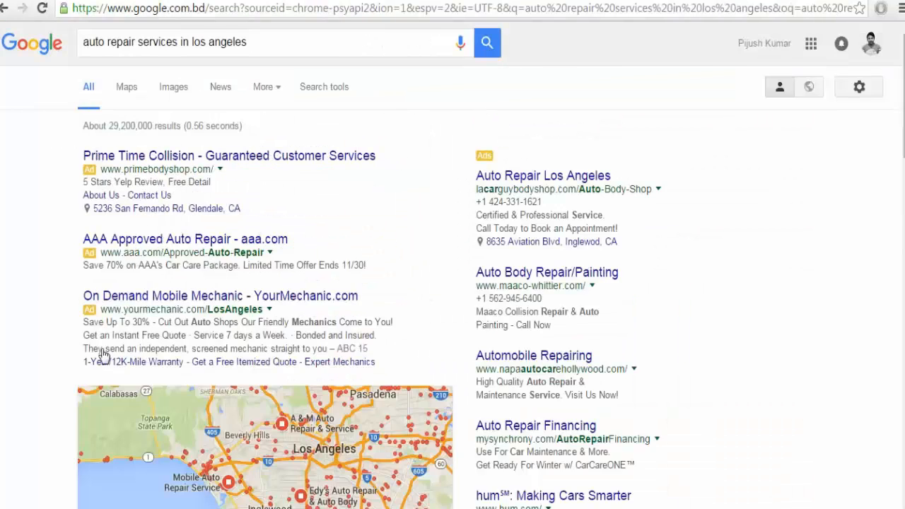
pyautogui.scroll(-5, 103, 354)
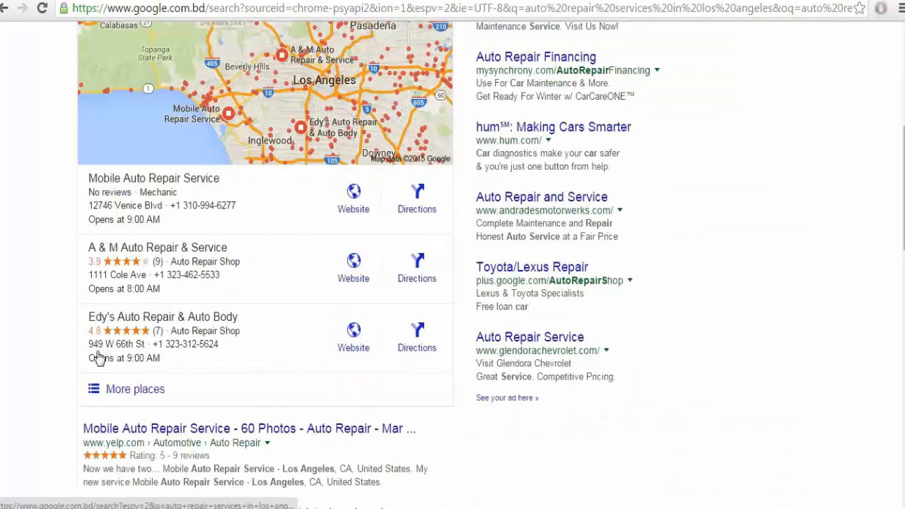
pyautogui.scroll(5, 56, 400)
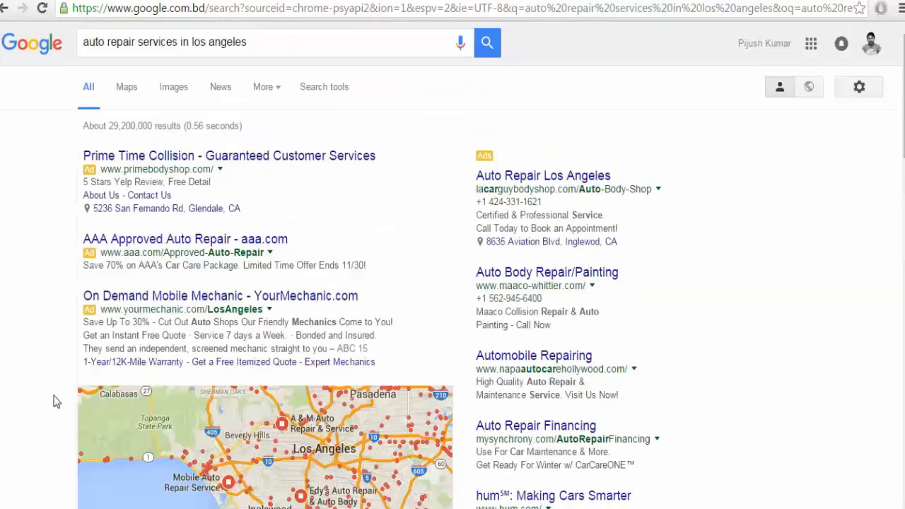
pyautogui.scroll(-1, 57, 398)
pyautogui.scroll(1, 57, 398)
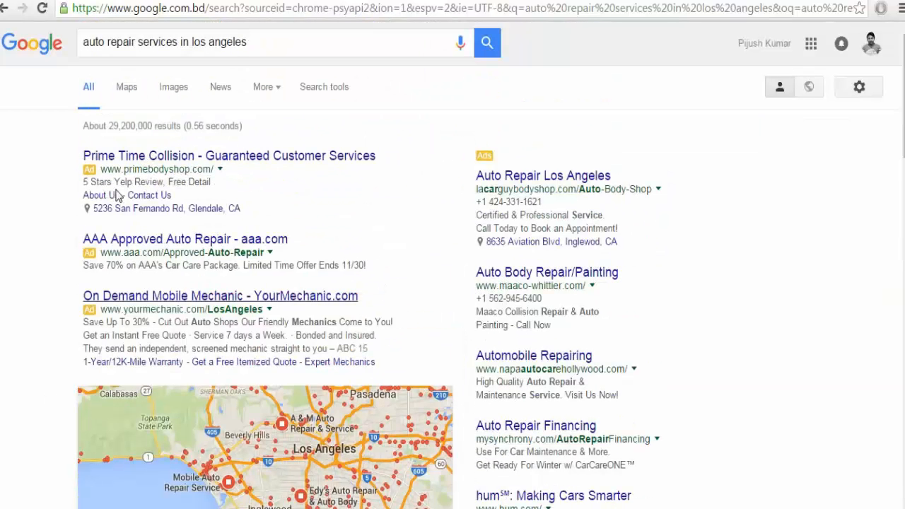
pyautogui.click(164, 40)
pyautogui.moveTo(200, 41); pyautogui.dragTo(167, 41)
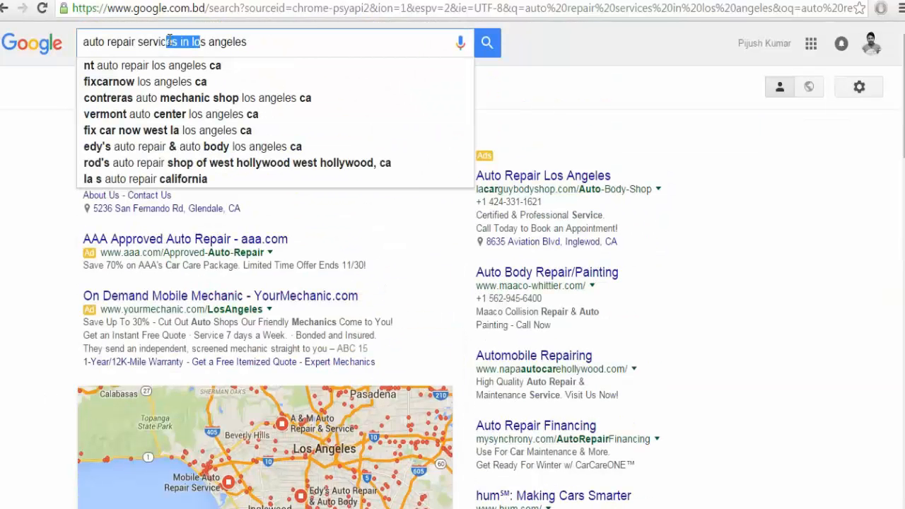
pyautogui.click(167, 41)
pyautogui.scroll(-4, 73, 329)
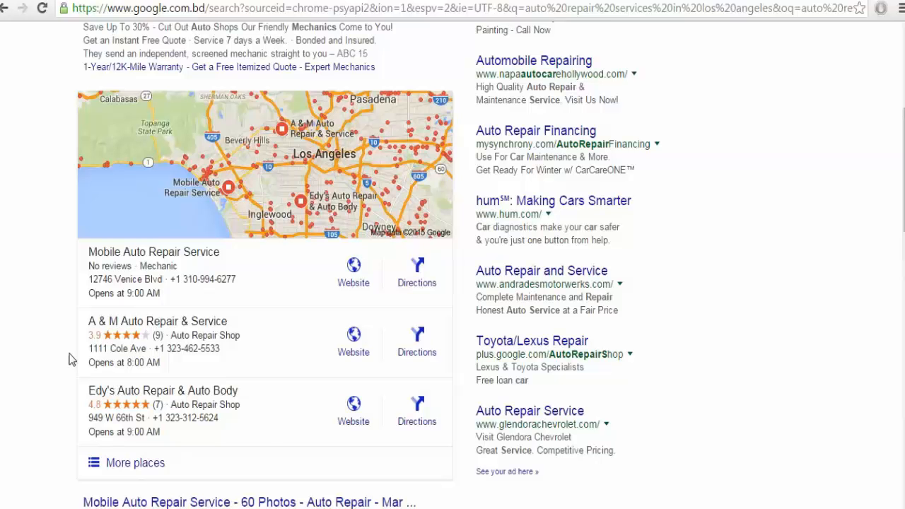
pyautogui.scroll(5, 21, 371)
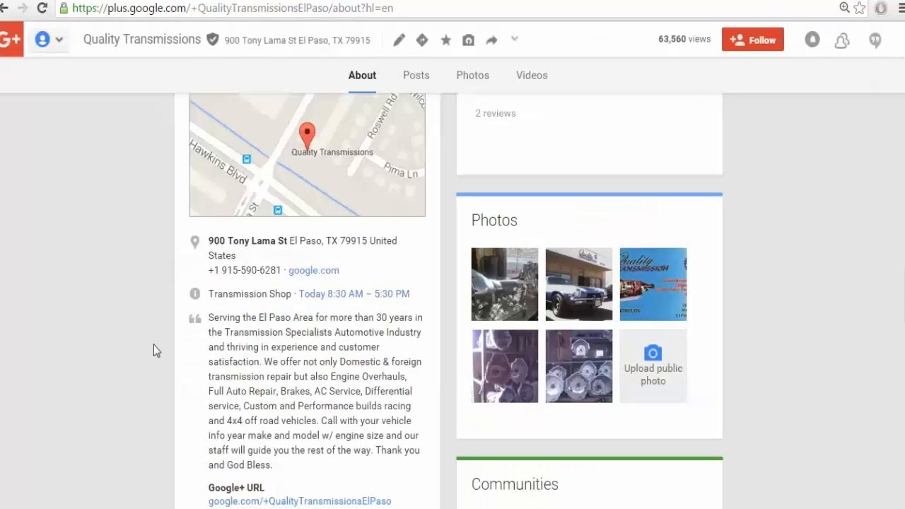
# Open the page's Posts, then the navigation panel's Pages list, heading back to Google+ Home.
pyautogui.scroll(5, 154, 342)
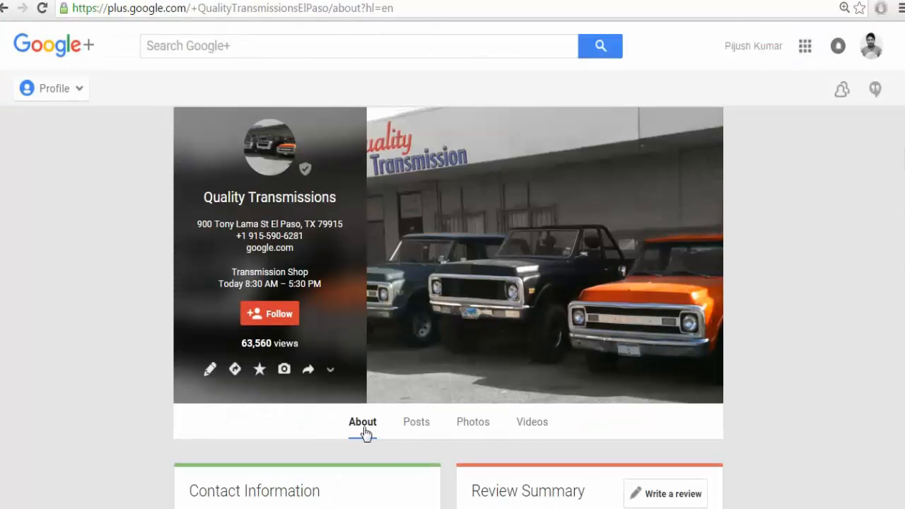
pyautogui.click(406, 428)
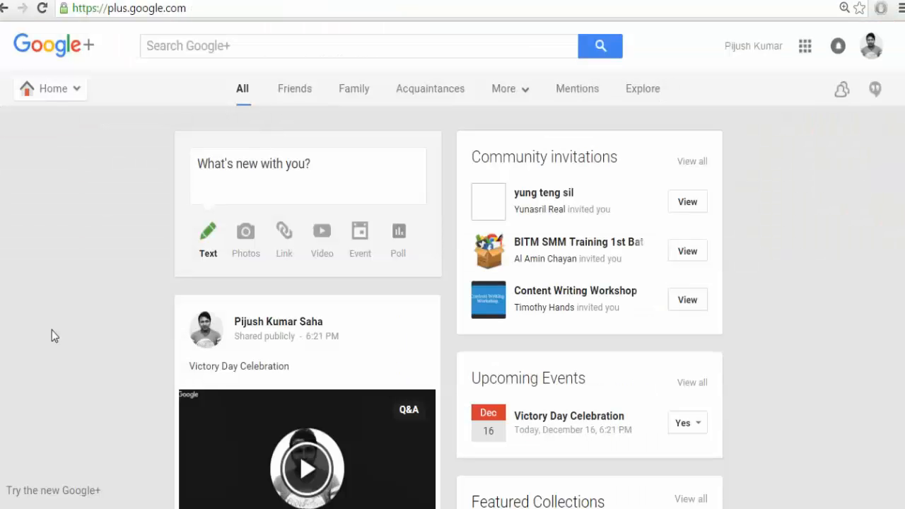
pyautogui.click(59, 97)
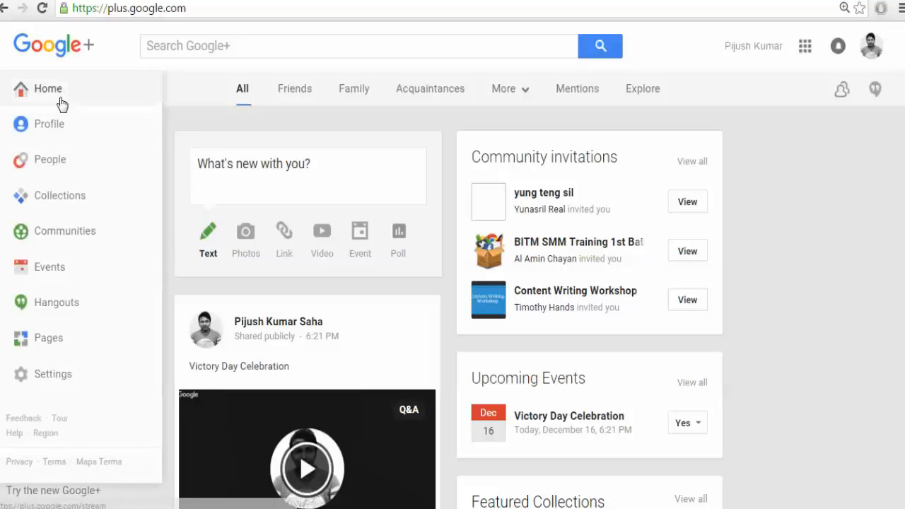
pyautogui.click(49, 339)
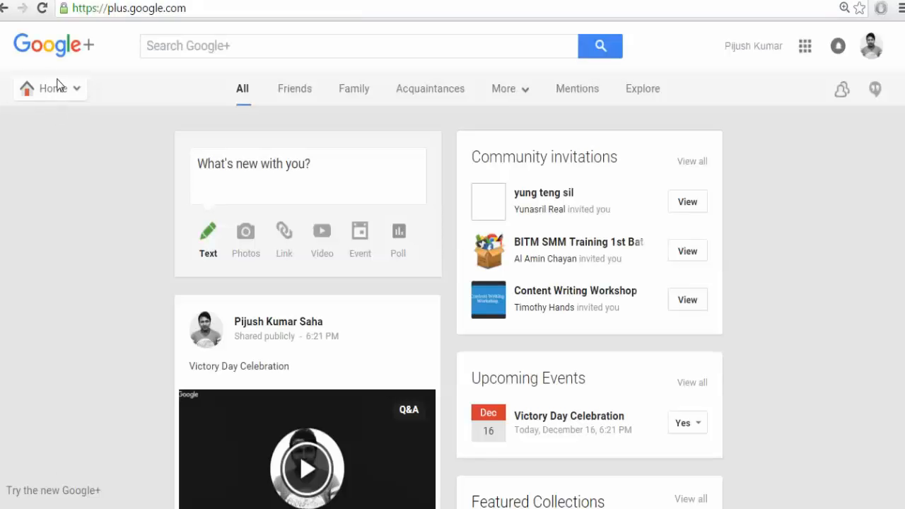
pyautogui.moveTo(61, 90)
# Add a 'Business.google.com' line beneath the NAP list in the notes.
pyautogui.hotkey('alt', 'Tab')
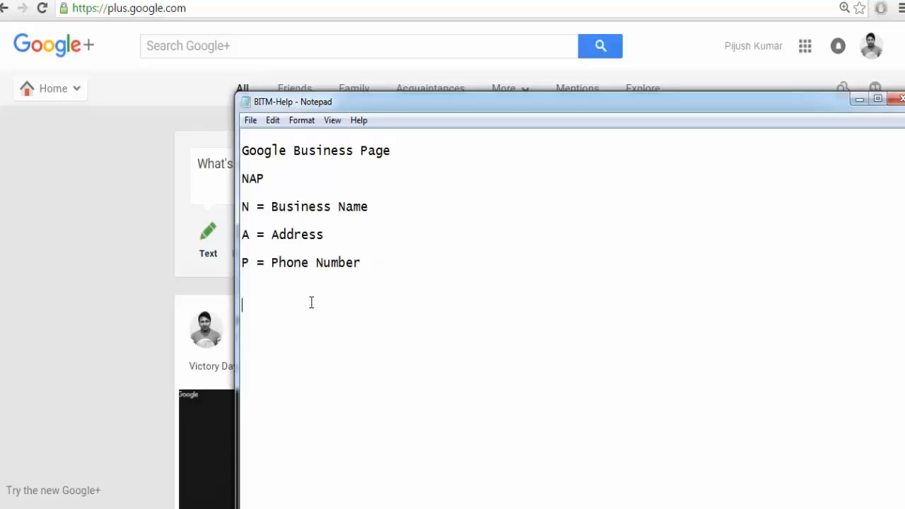
pyautogui.write('BUSIN')
pyautogui.press('BackSpace')
pyautogui.press('BackSpace')
pyautogui.press('BackSpace')
pyautogui.press('BackSpace')
pyautogui.write('usiness.google.com')
pyautogui.press('Return')
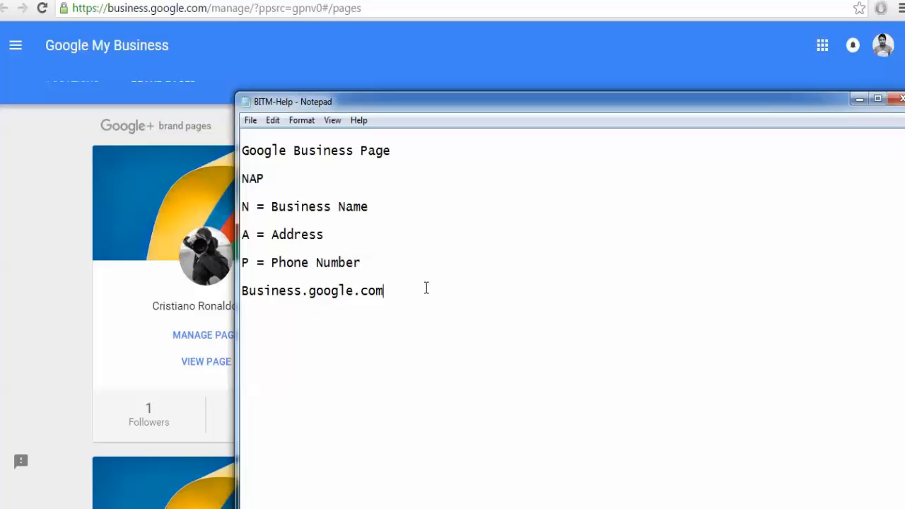
# Bring Google My Business forward and show the Locations list of all 13 businesses.
pyautogui.click(18, 320)
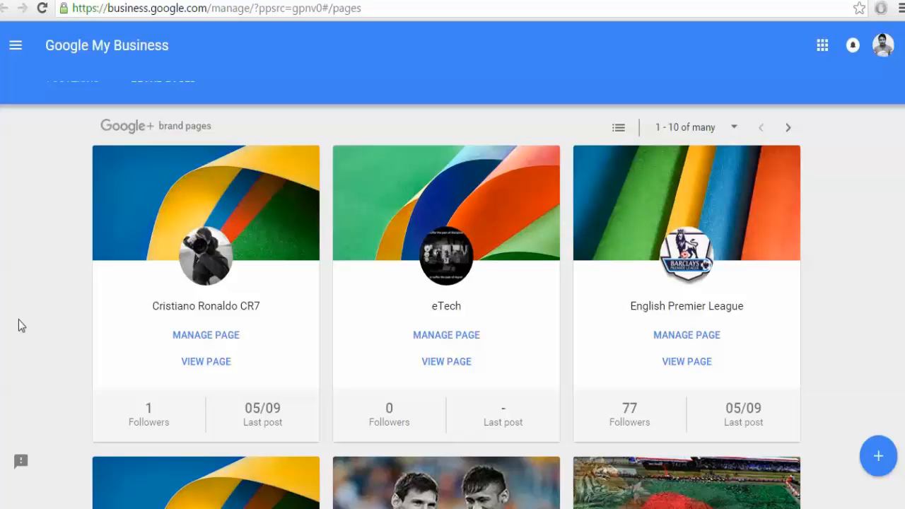
pyautogui.click(69, 85)
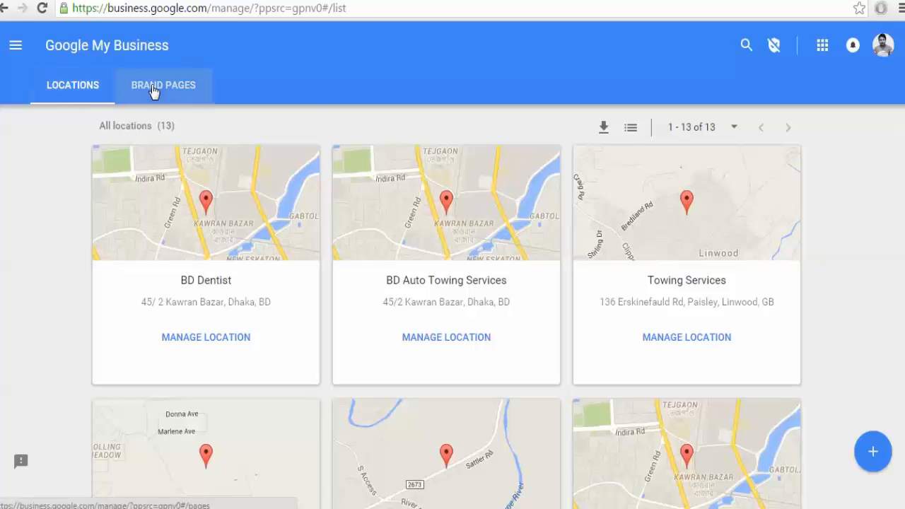
pyautogui.click(209, 91)
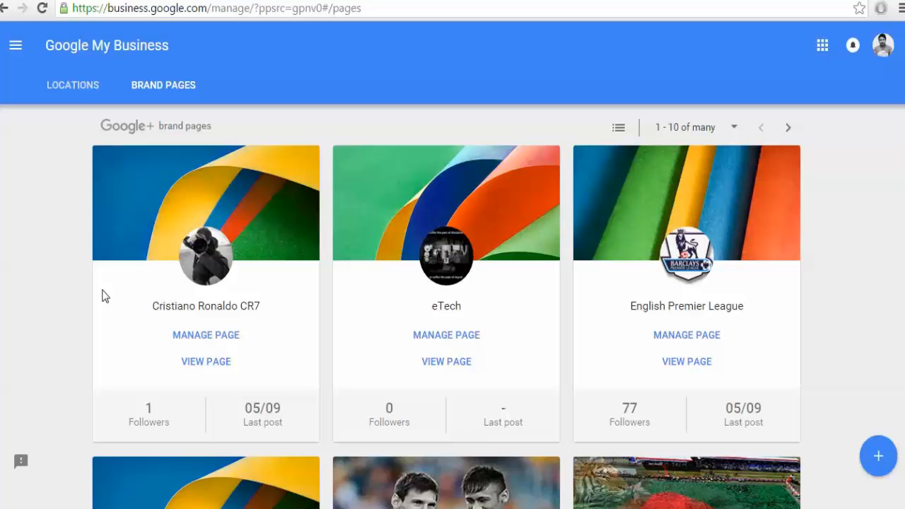
pyautogui.click(88, 96)
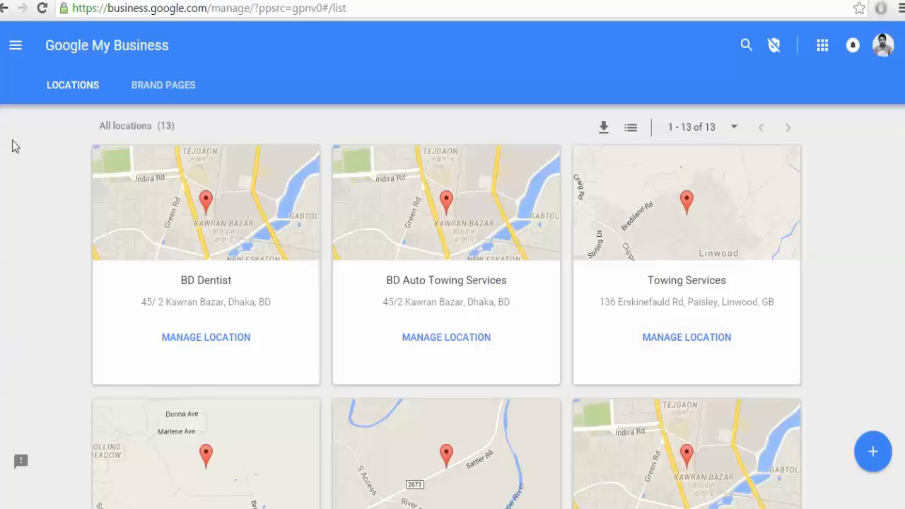
# Search 'NYC Auto Repair Service' under Add a location, then choose to add the business as new.
pyautogui.click(15, 47)
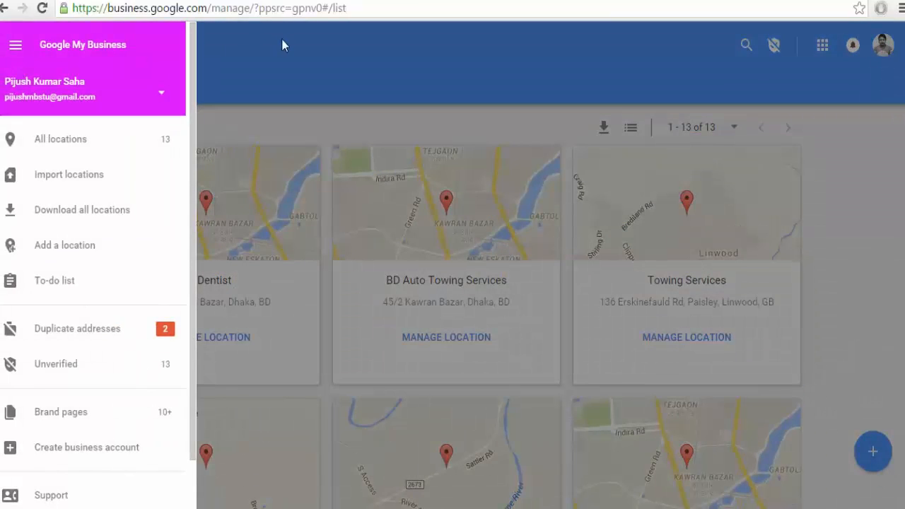
pyautogui.click(282, 38)
pyautogui.click(15, 46)
pyautogui.click(90, 256)
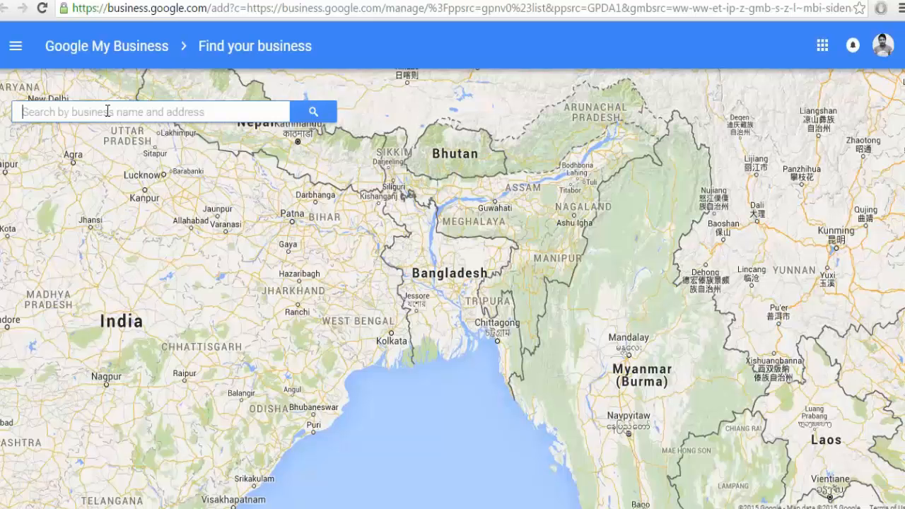
pyautogui.write('NYC')
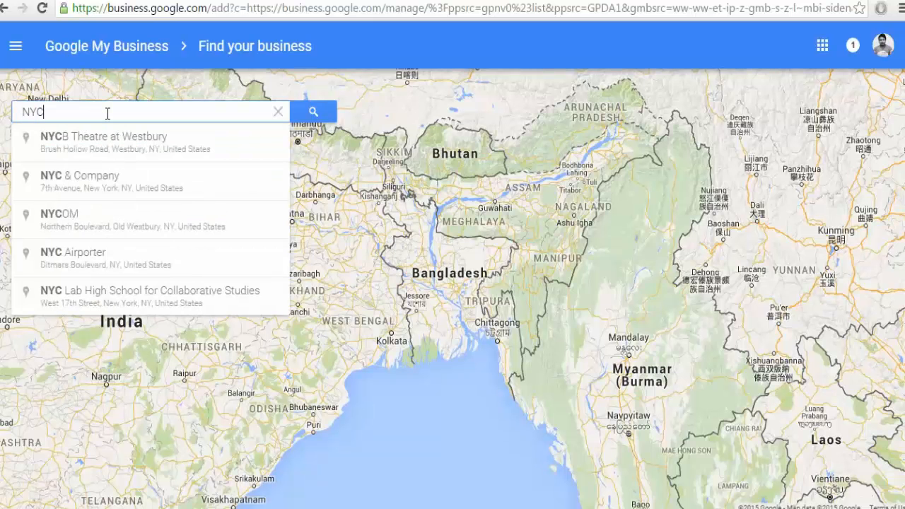
pyautogui.write(' Auto')
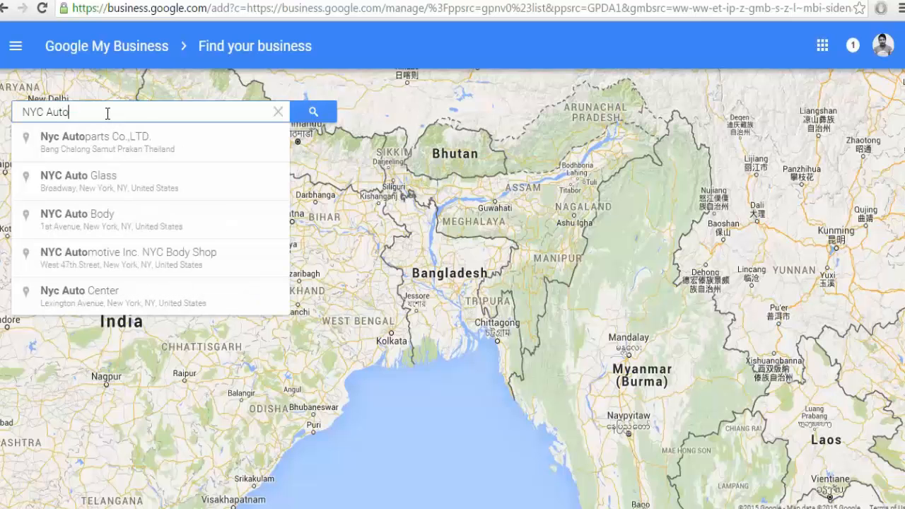
pyautogui.write(' Repa')
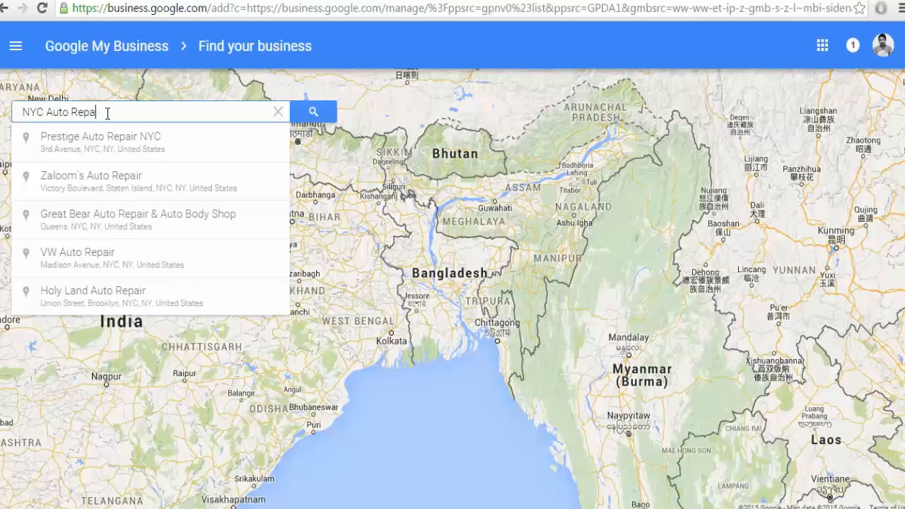
pyautogui.write('ir Service')
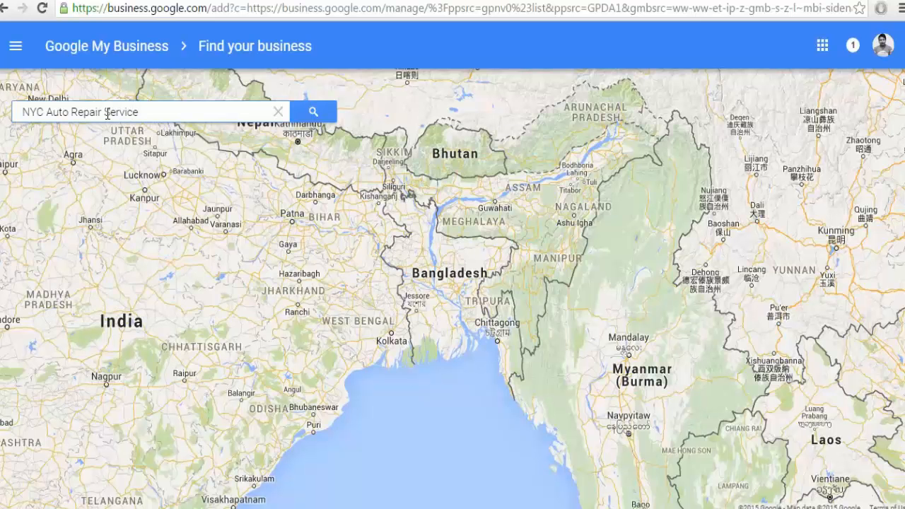
pyautogui.press('Return')
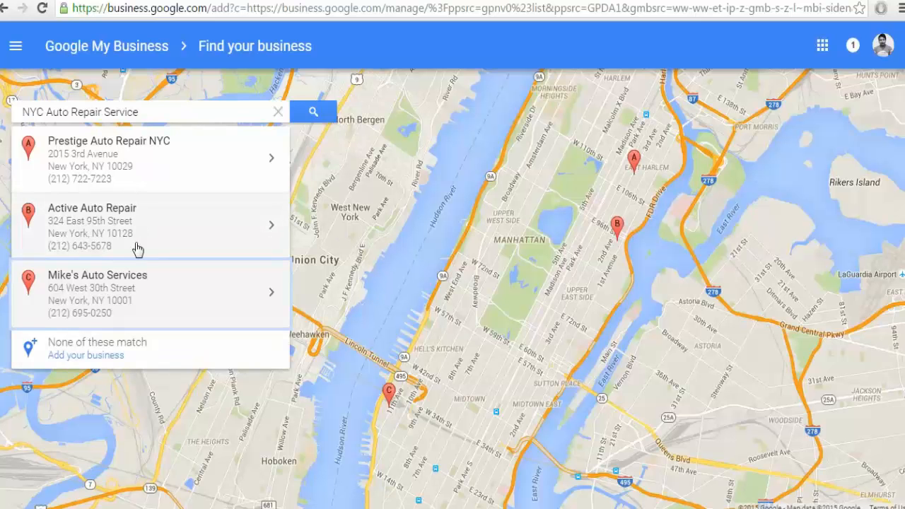
pyautogui.click(91, 355)
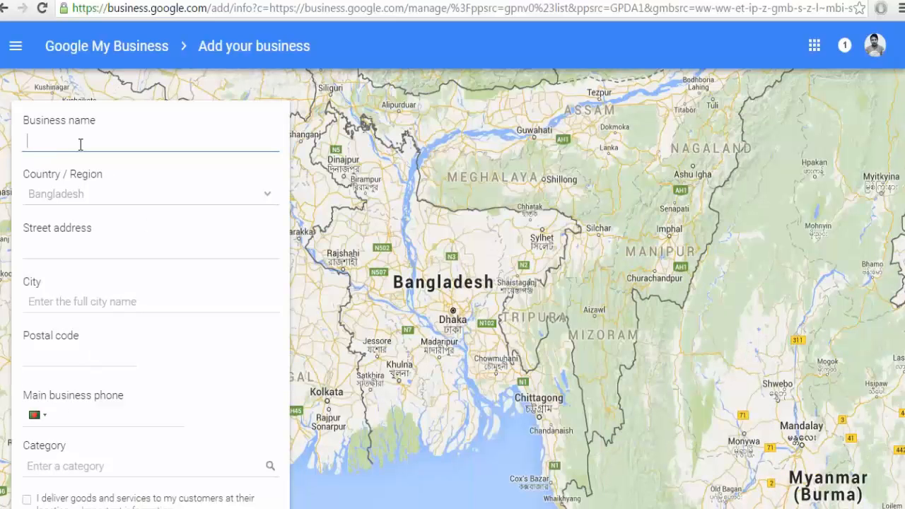
# Enter the business name 'Dhaka Auto Repair'.
pyautogui.click(80, 144)
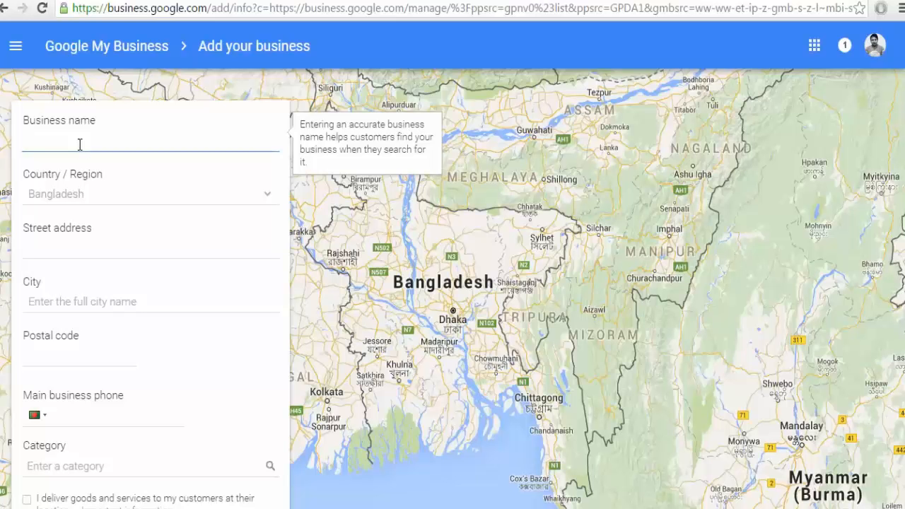
pyautogui.write('NYC ')
pyautogui.write('Auto')
pyautogui.write(' Repa')
pyautogui.write('ri')
pyautogui.press('BackSpace')
pyautogui.press('BackSpace')
pyautogui.write('ir=')
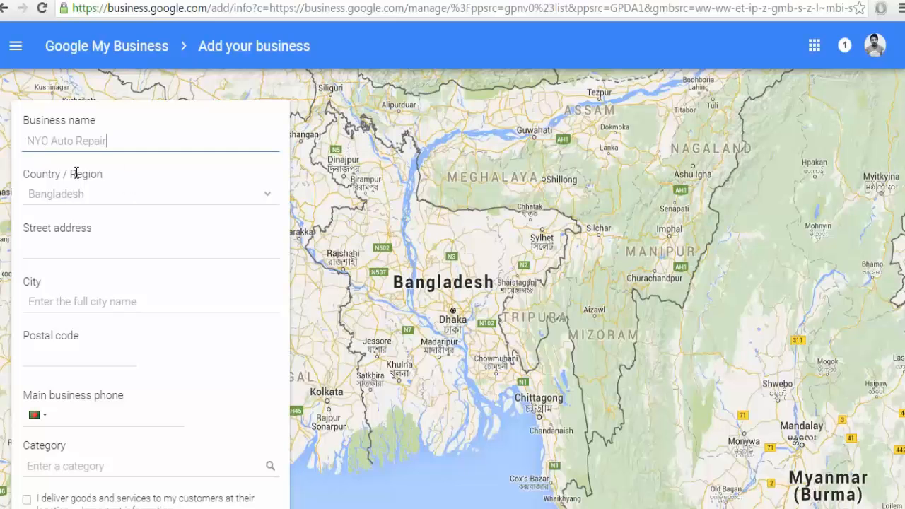
pyautogui.doubleClick(25, 141)
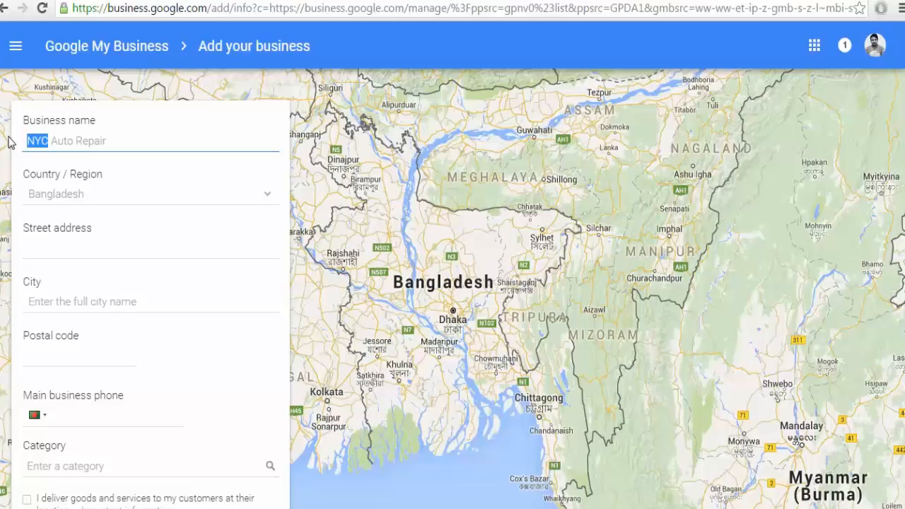
pyautogui.press('BackSpace')
pyautogui.write('DH')
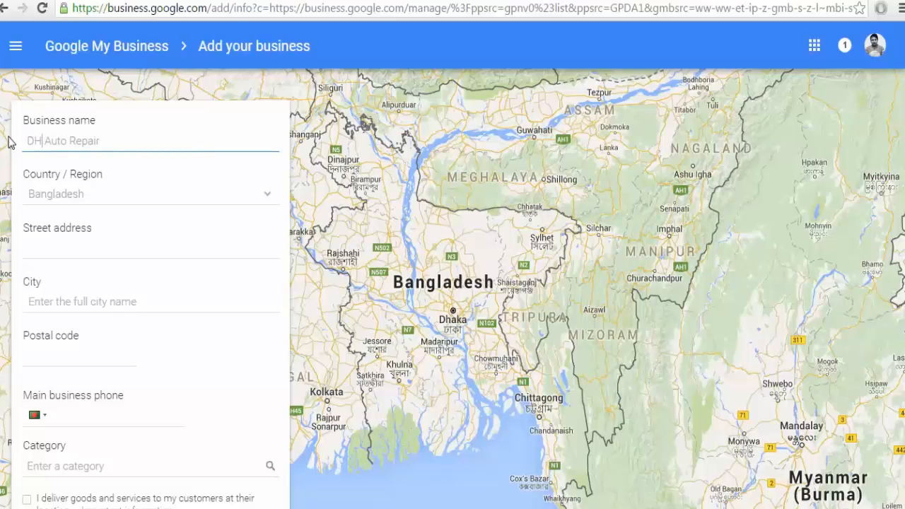
pyautogui.press('BackSpace')
pyautogui.write('haka')
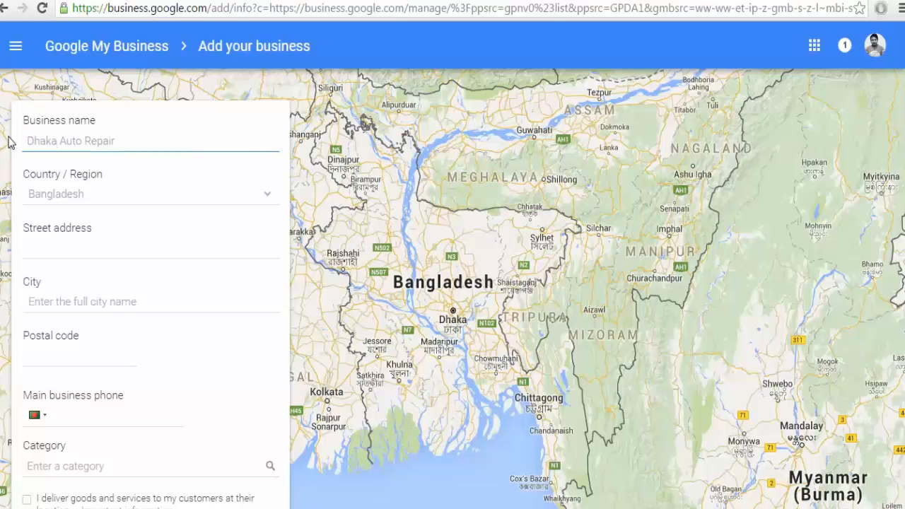
pyautogui.click(97, 250)
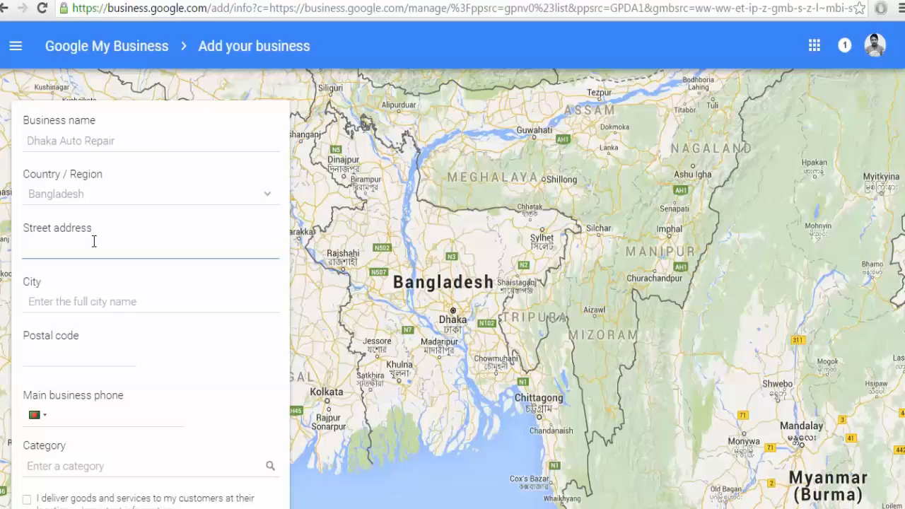
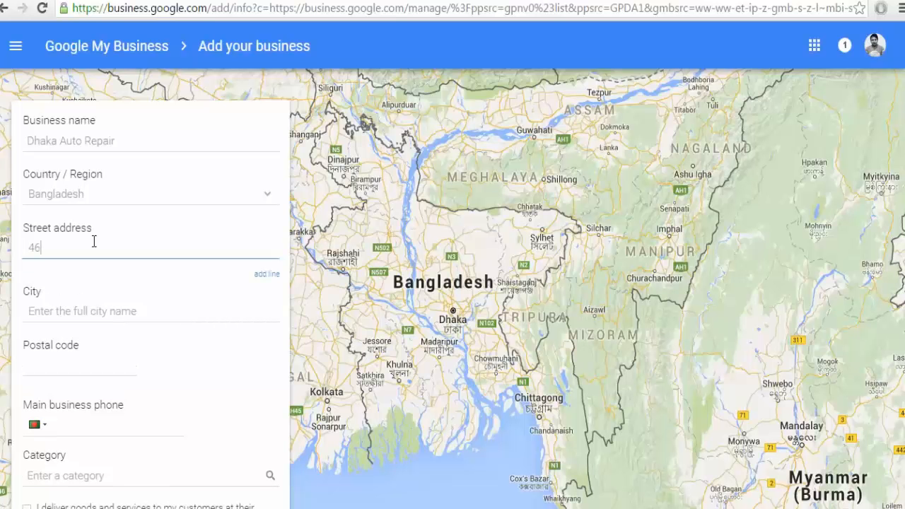
pyautogui.press('Tab')
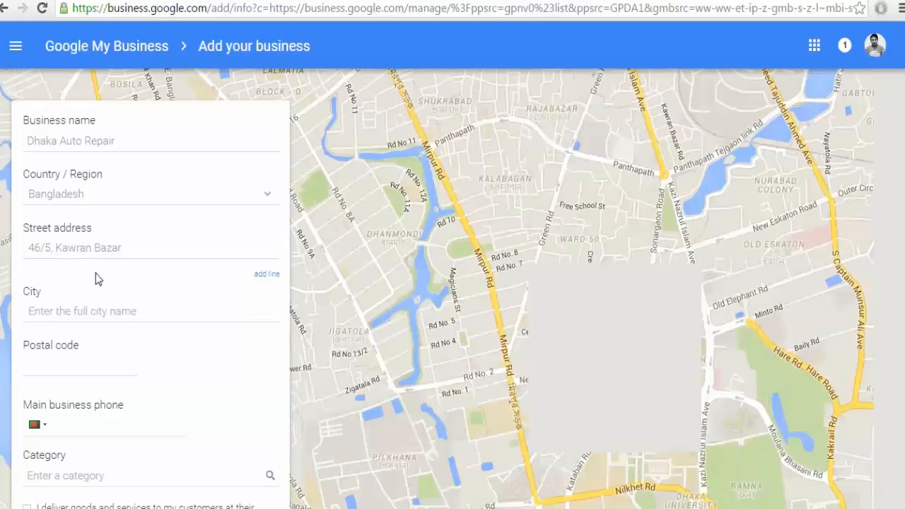
pyautogui.click(92, 319)
pyautogui.write('Dhaka')
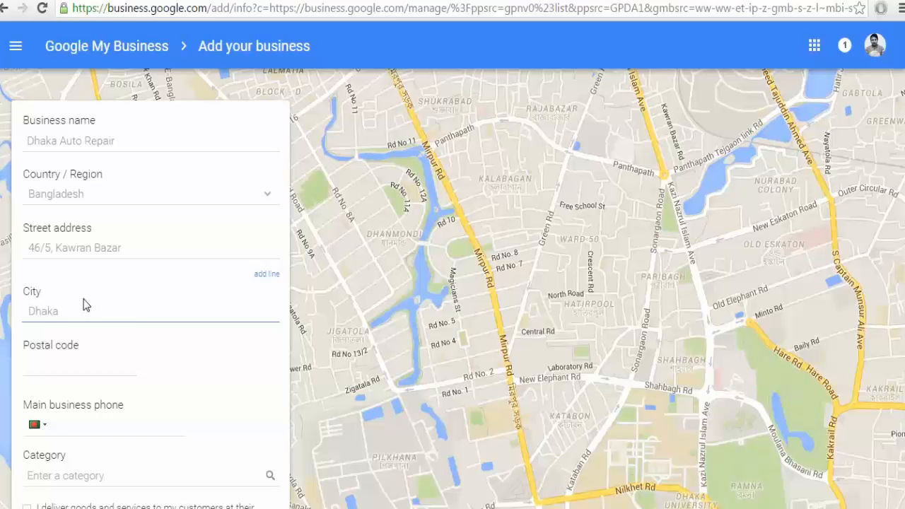
pyautogui.click(59, 365)
pyautogui.write('125')
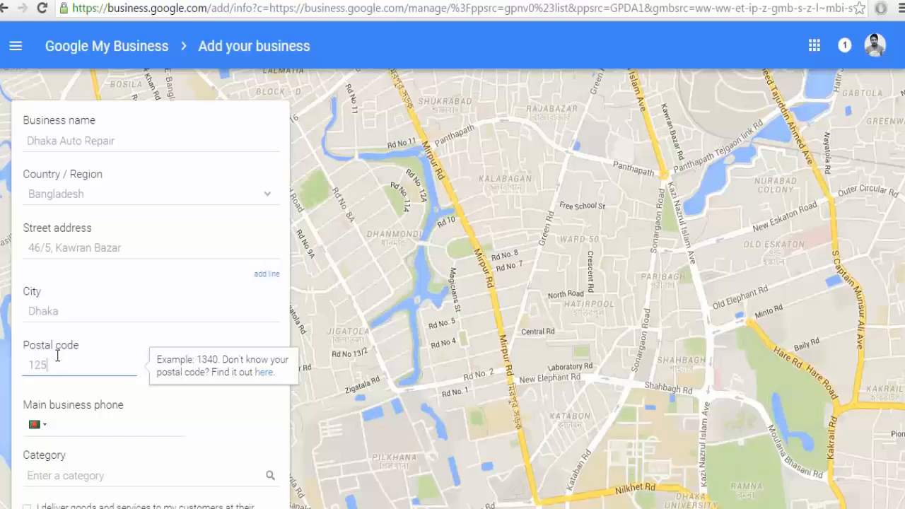
pyautogui.press('BackSpace')
pyautogui.write('05')
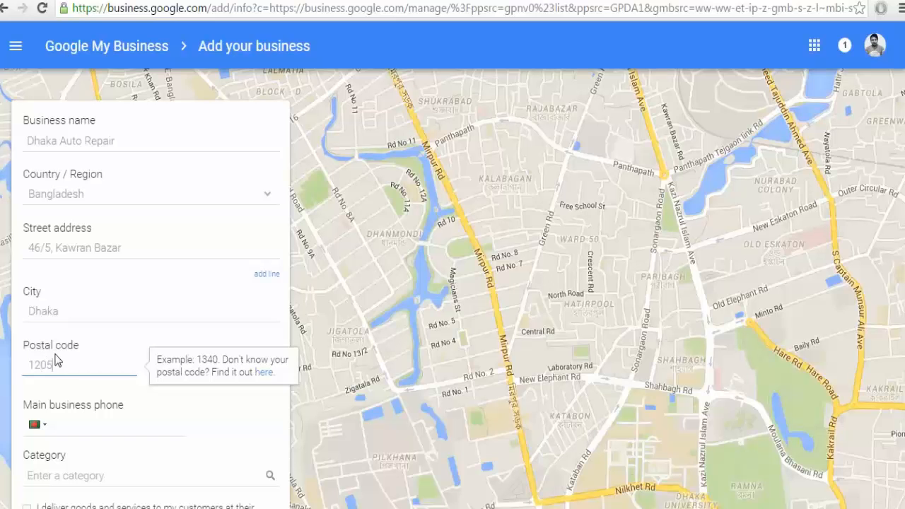
# Check the notes, then return to the form's Main business phone field.
pyautogui.click(73, 422)
pyautogui.scroll(-1, 103, 410)
pyautogui.scroll(1, 103, 410)
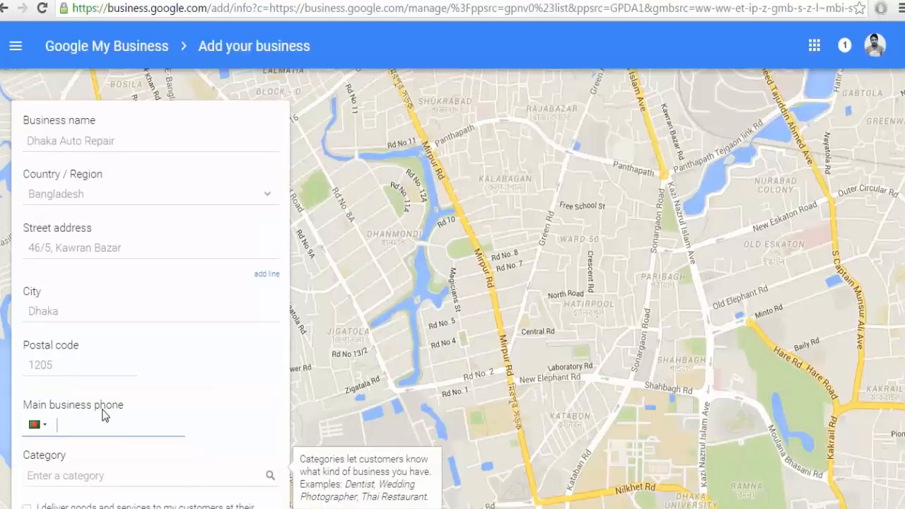
pyautogui.hotkey('alt', 'Tab')
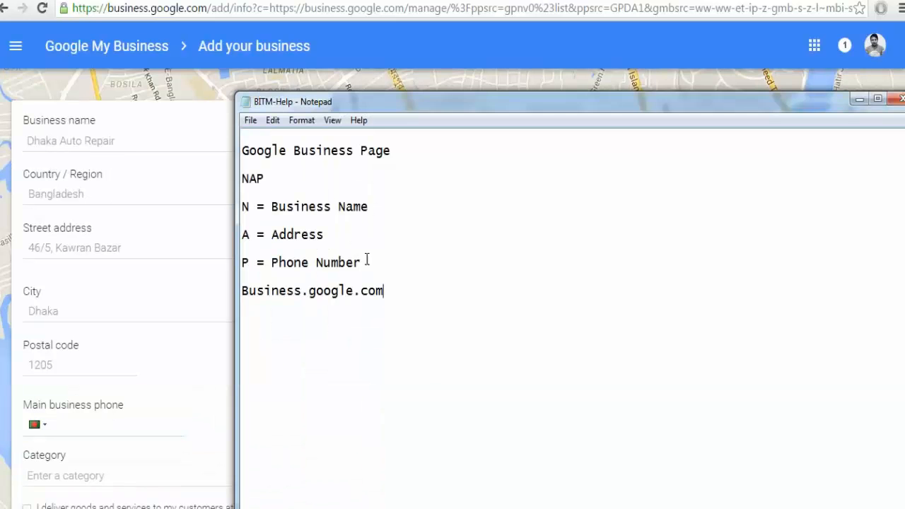
pyautogui.click(73, 365)
pyautogui.click(73, 428)
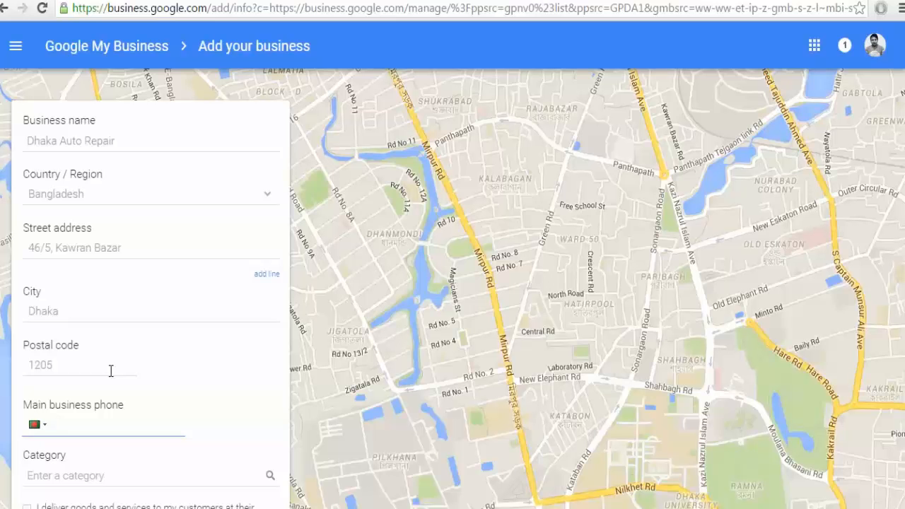
# Enter the main business phone number.
pyautogui.click(70, 484)
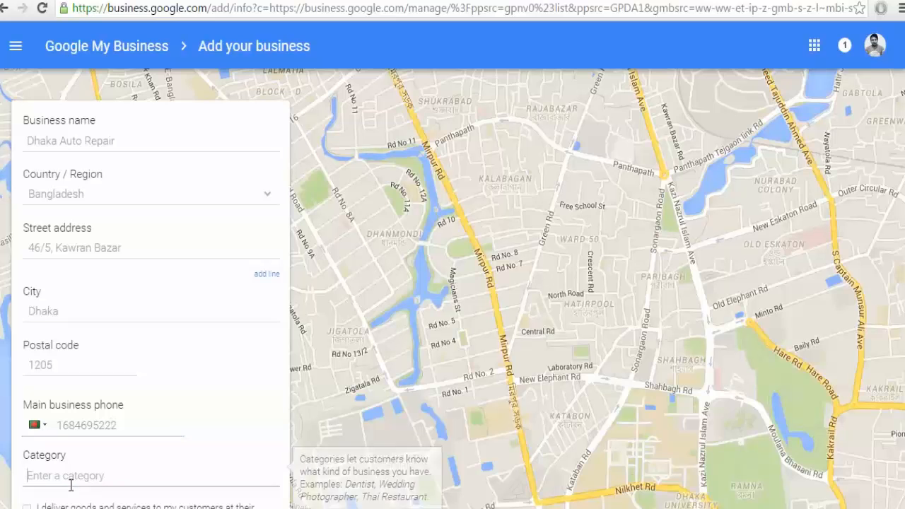
pyautogui.scroll(-1, 71, 486)
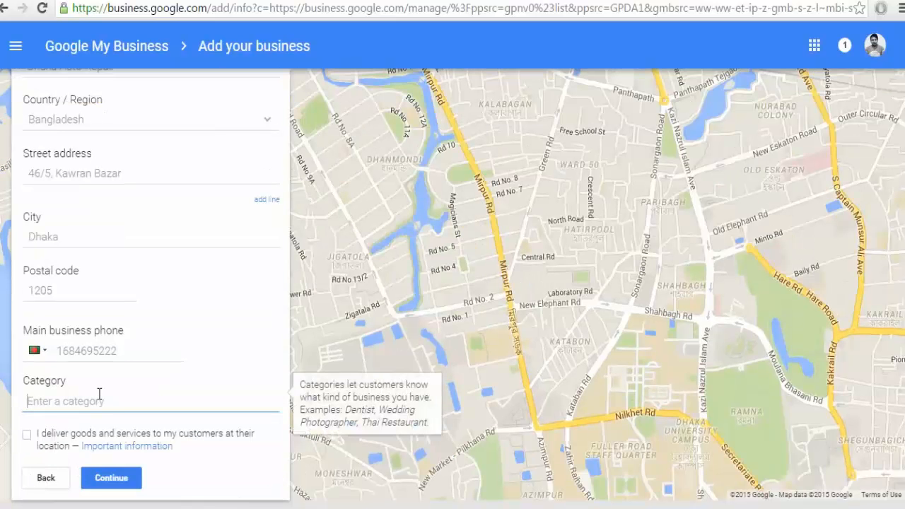
pyautogui.scroll(1, 99, 396)
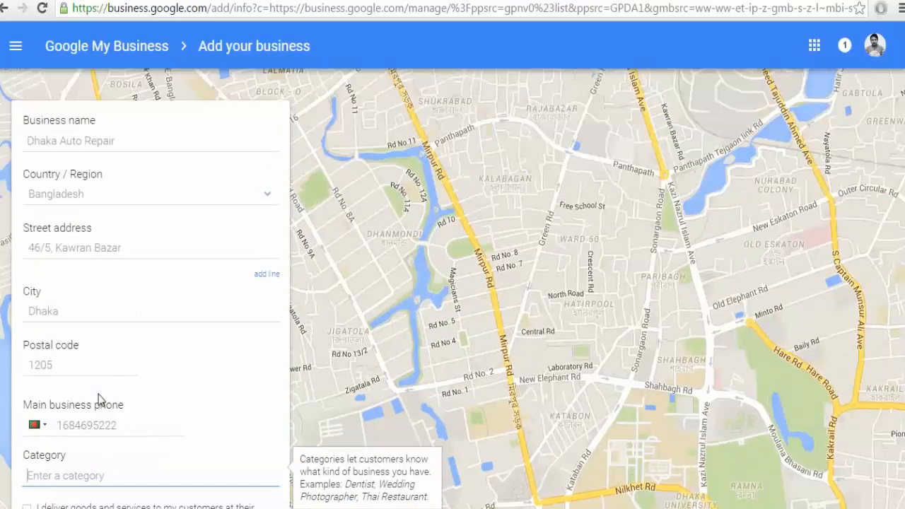
pyautogui.scroll(-1, 99, 396)
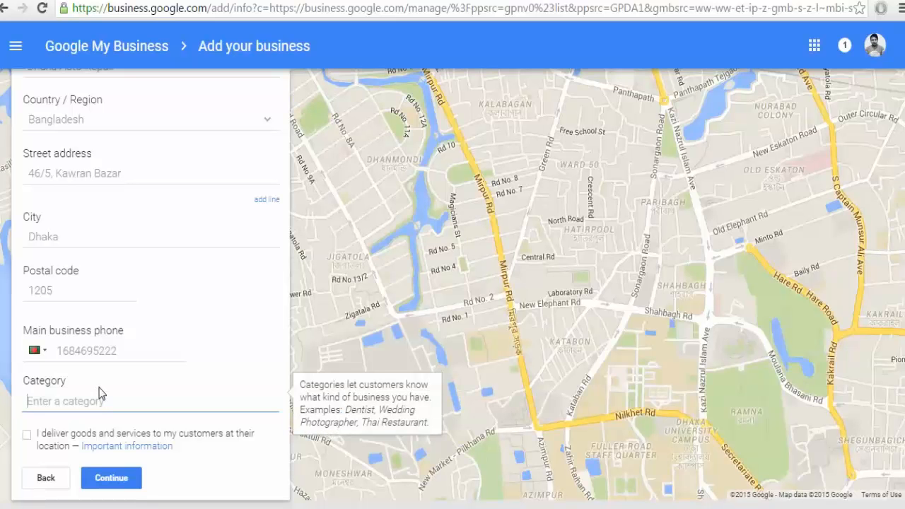
# Set the category to Auto Repair Shop, leaving the delivery-to-customers option unticked.
pyautogui.write('Auto')
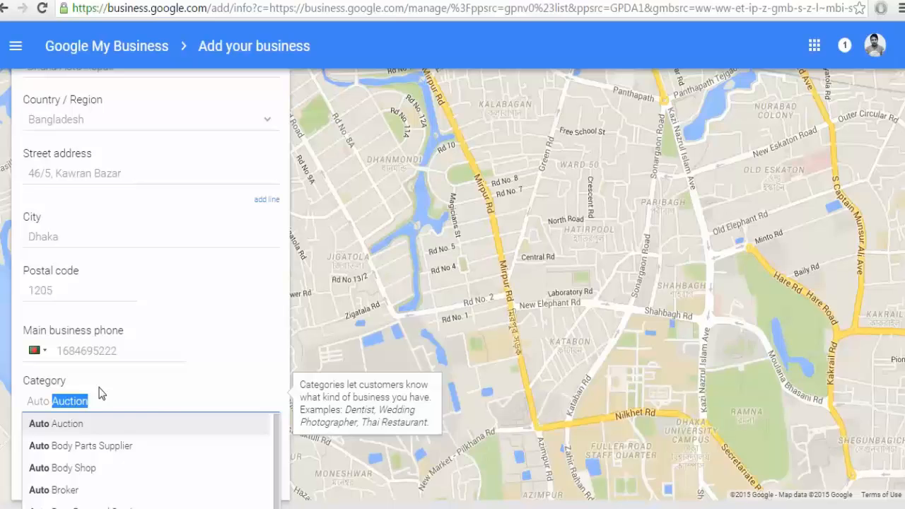
pyautogui.write('Radiator Repair Service')
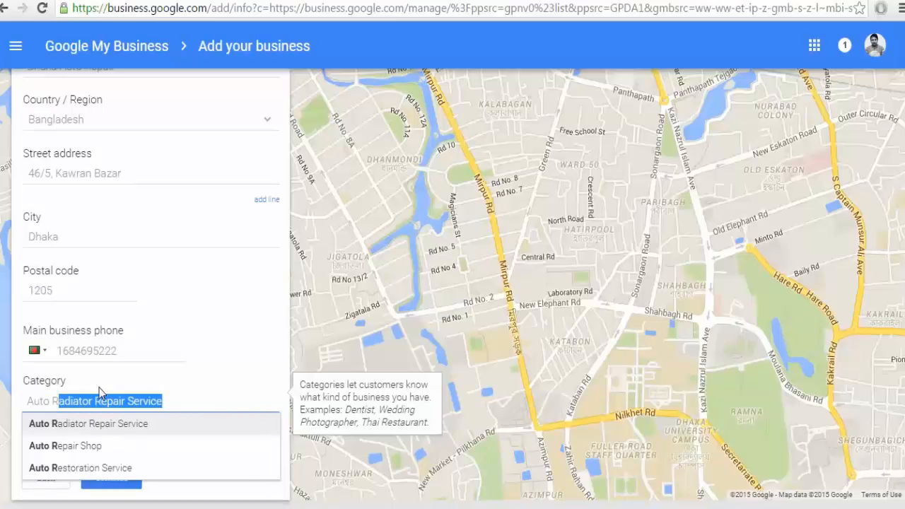
pyautogui.press('Down')
pyautogui.press('Down')
pyautogui.press('Up')
pyautogui.press('Return')
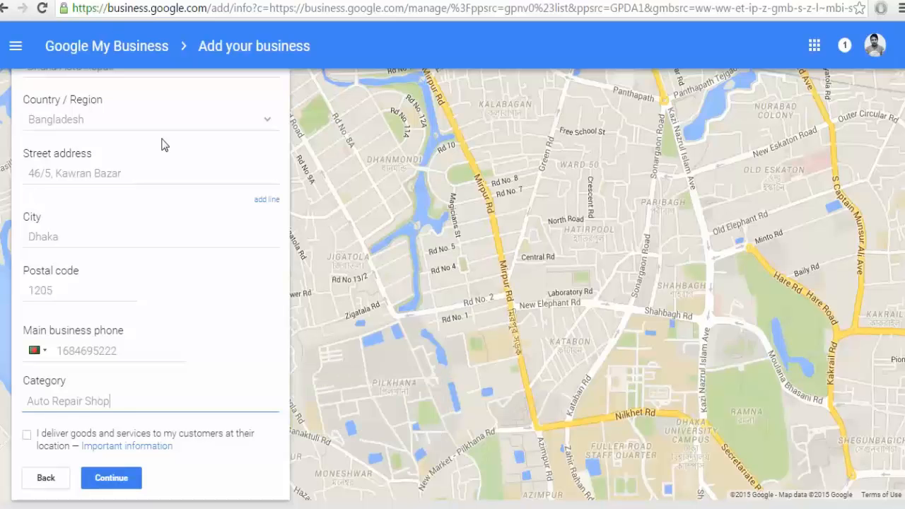
pyautogui.click(49, 442)
pyautogui.click(49, 442)
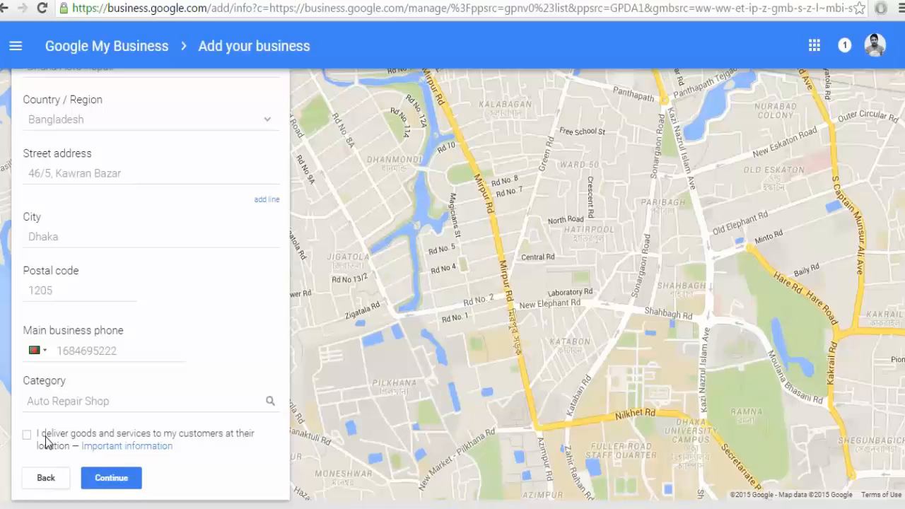
# Pin Dhaka Auto Repair's location on the map manually and continue to the confirmation page.
pyautogui.click(111, 478)
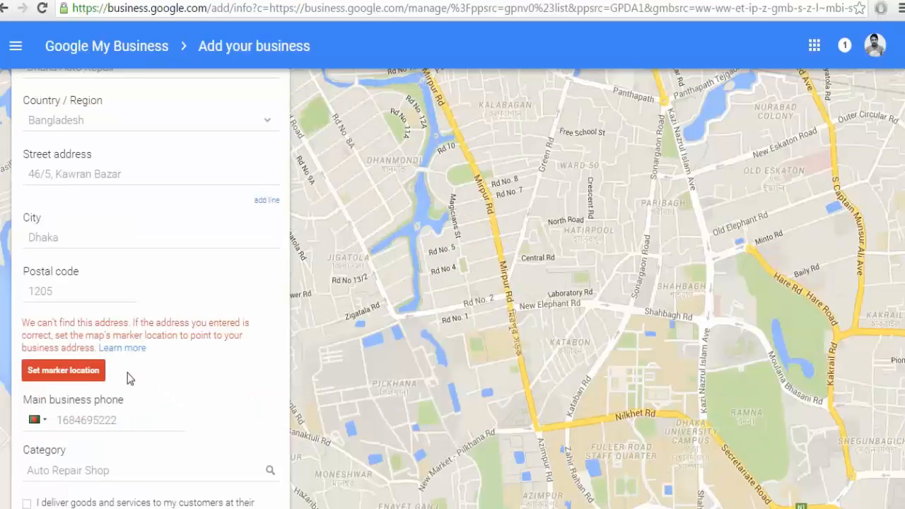
pyautogui.click(92, 375)
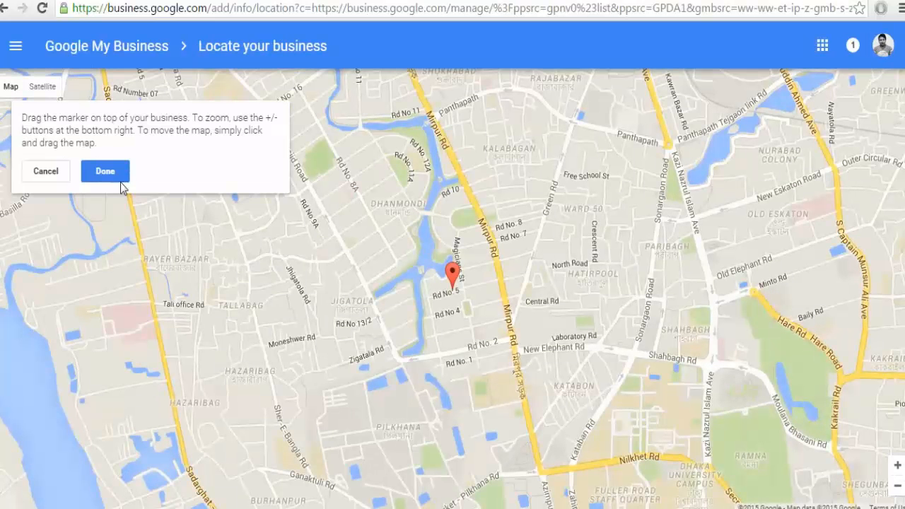
pyautogui.click(105, 172)
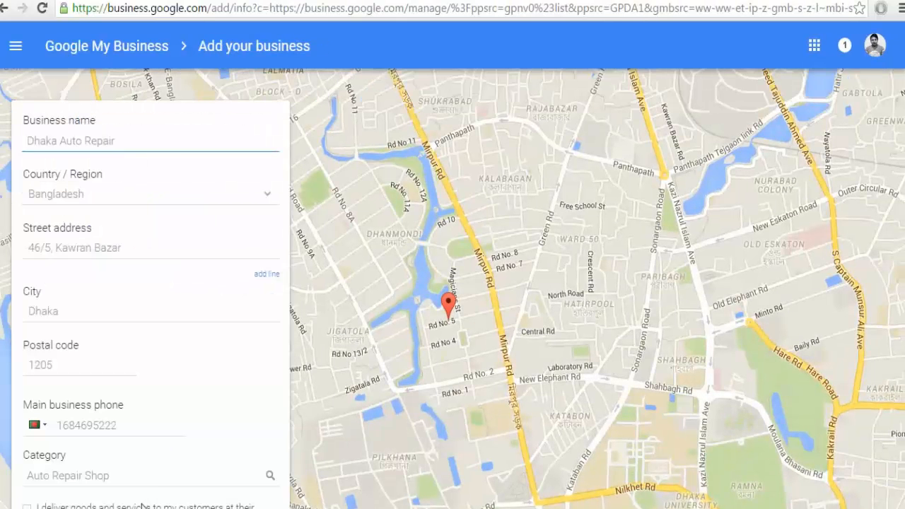
pyautogui.scroll(-1, 124, 375)
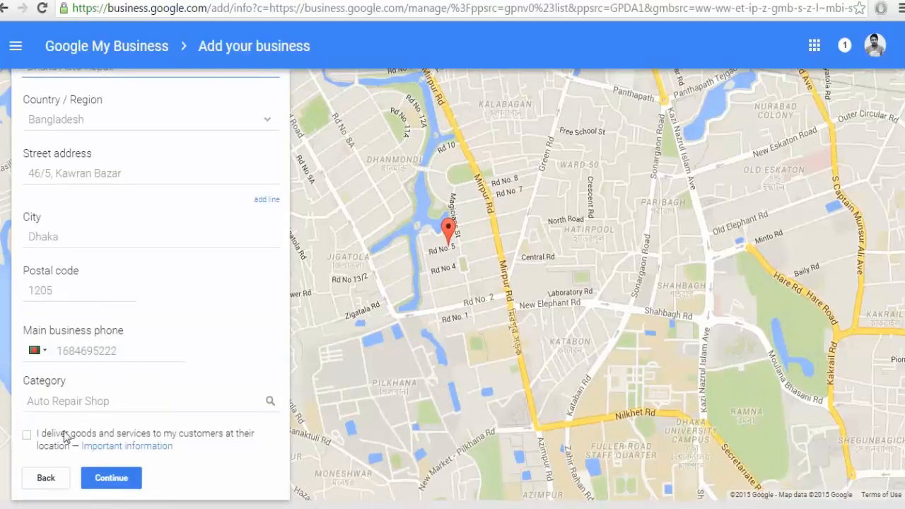
pyautogui.click(99, 480)
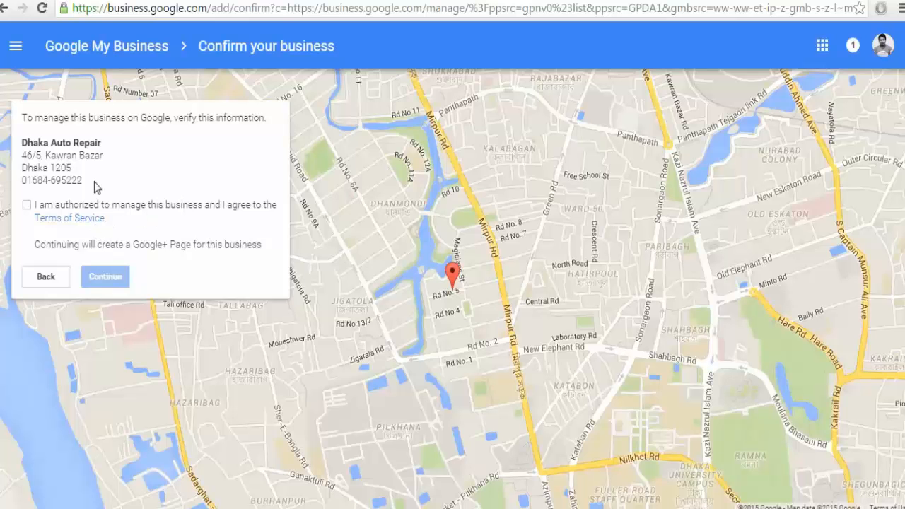
# Go back to the business details and enable delivering goods and services to customers.
pyautogui.click(51, 282)
pyautogui.scroll(-1, 152, 423)
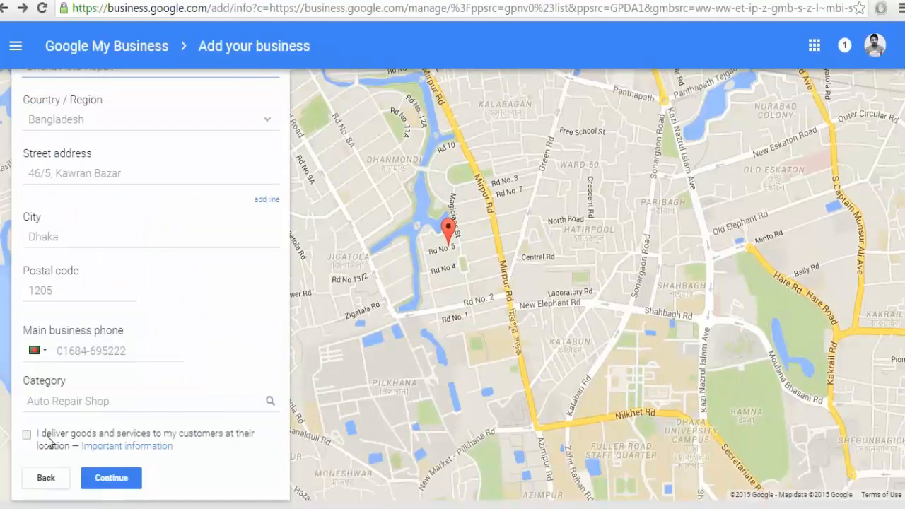
pyautogui.click(49, 432)
pyautogui.click(109, 479)
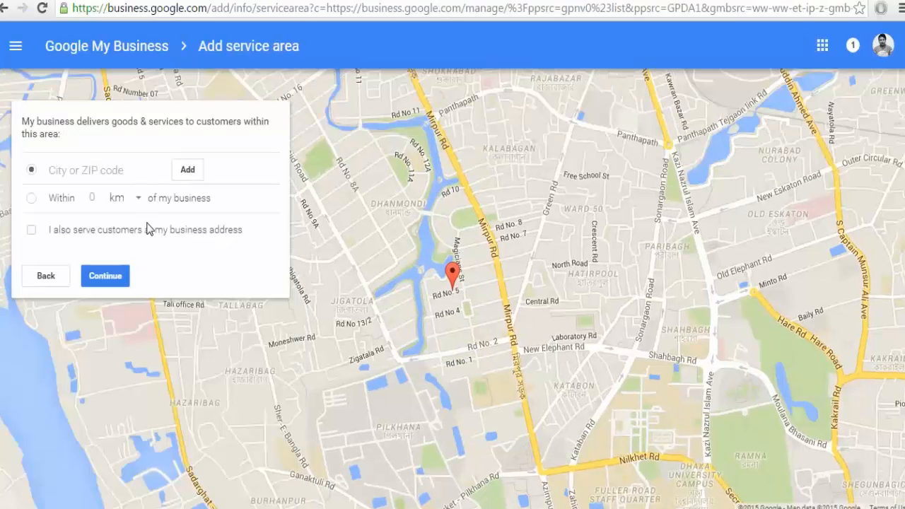
# Add postal code 1205 as a service area, also serve the business address, then return to the form.
pyautogui.click(75, 172)
pyautogui.write('1205')
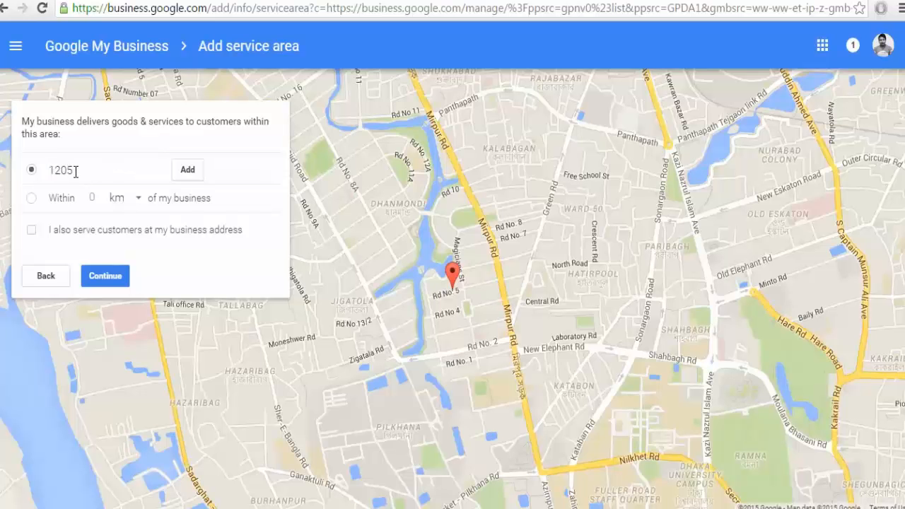
pyautogui.click(187, 170)
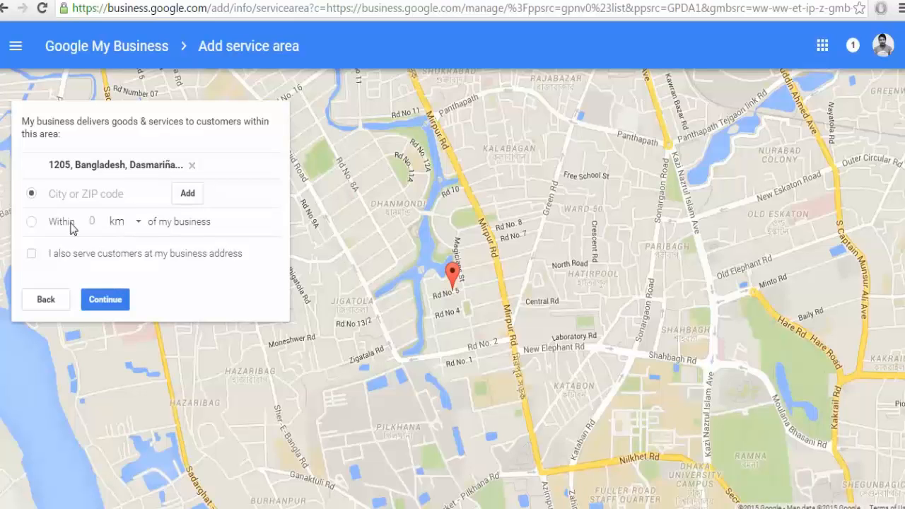
pyautogui.click(32, 255)
pyautogui.click(49, 304)
pyautogui.scroll(-1, 57, 305)
# Turn off the delivery option, accept the Terms of Service and create the Dhaka Auto Repair listing.
pyautogui.click(29, 436)
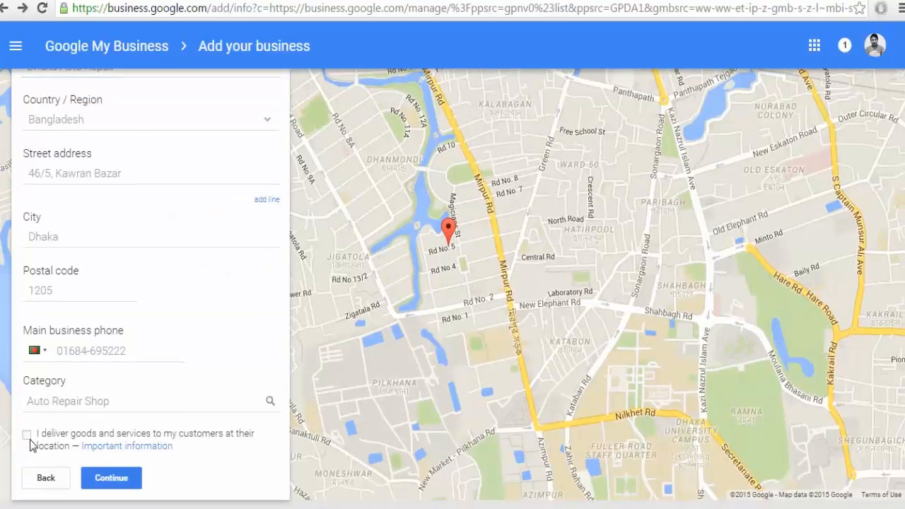
pyautogui.click(105, 479)
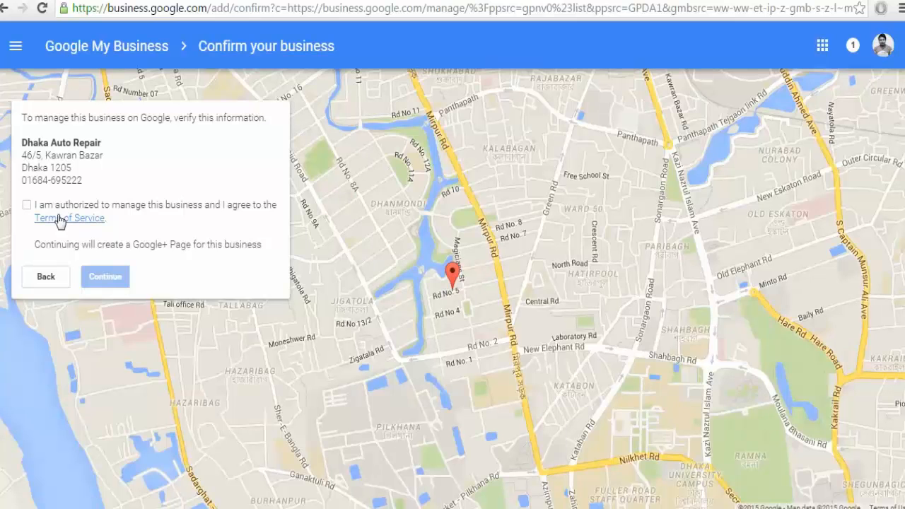
pyautogui.click(44, 207)
pyautogui.click(106, 278)
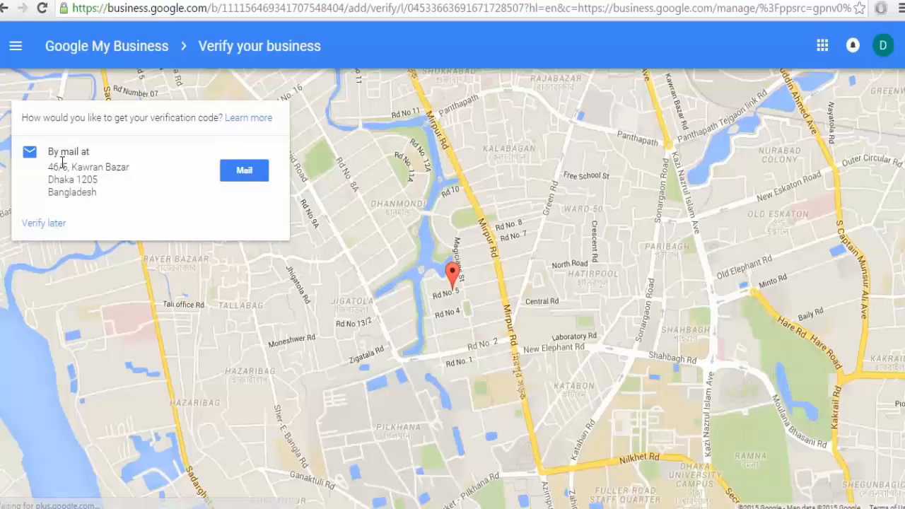
# Choose Verify later to skip verification and return to the 14-location list.
pyautogui.click(265, 176)
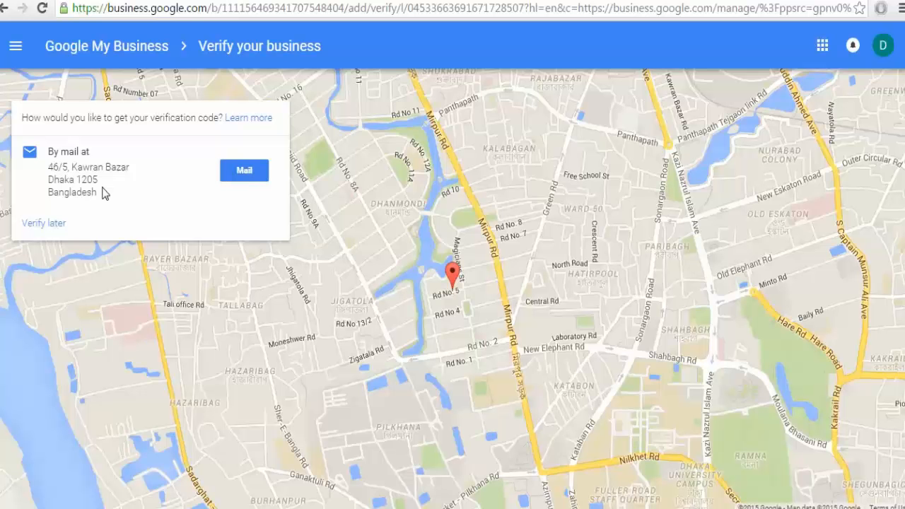
pyautogui.click(52, 225)
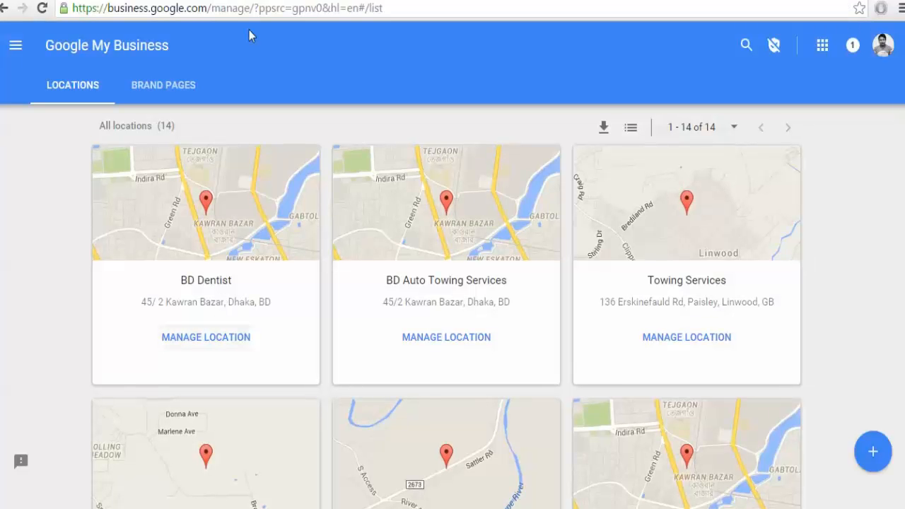
# Find the Dhaka Auto Repair card in the locations list and open its dashboard via Manage Location.
pyautogui.scroll(-6, 325, 354)
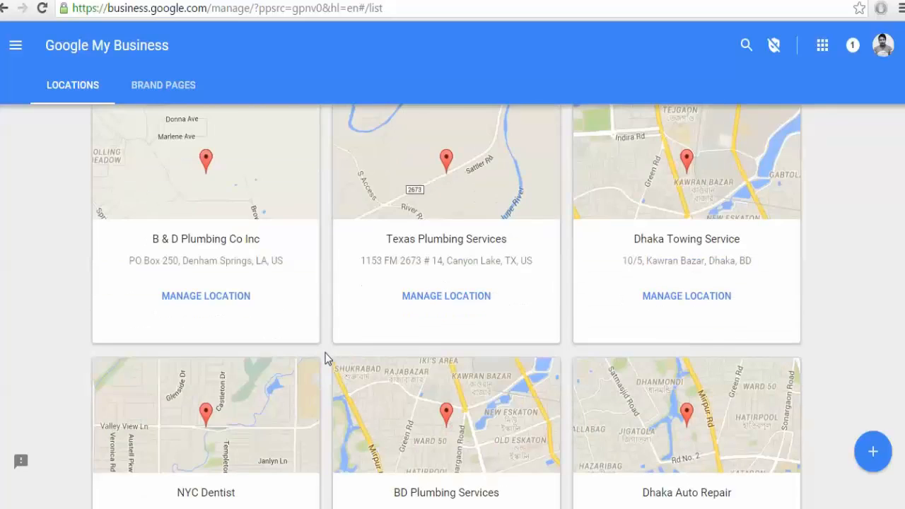
pyautogui.scroll(-1, 325, 353)
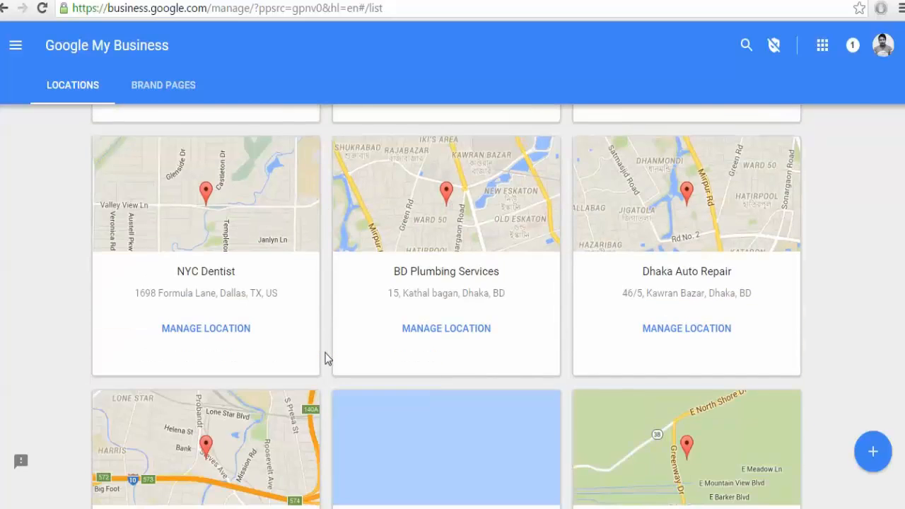
pyautogui.scroll(-3, 325, 353)
pyautogui.scroll(-2, 326, 353)
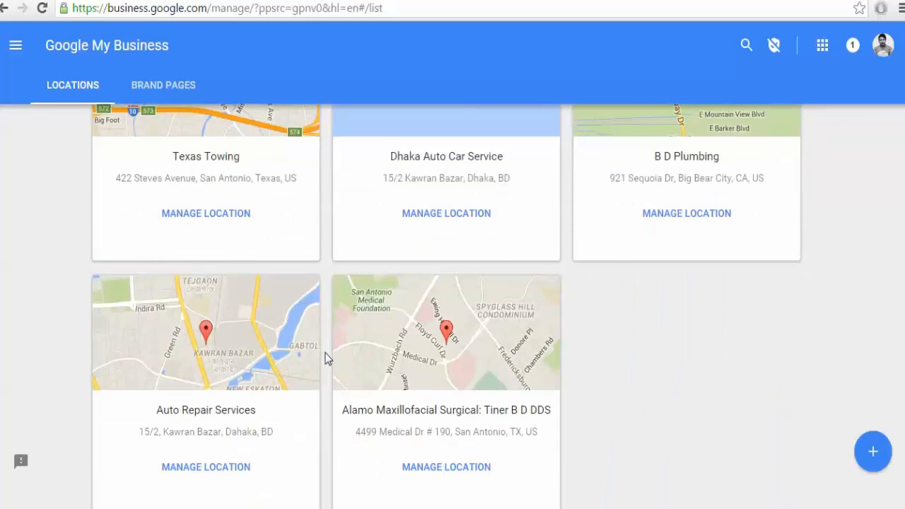
pyautogui.scroll(-1, 325, 357)
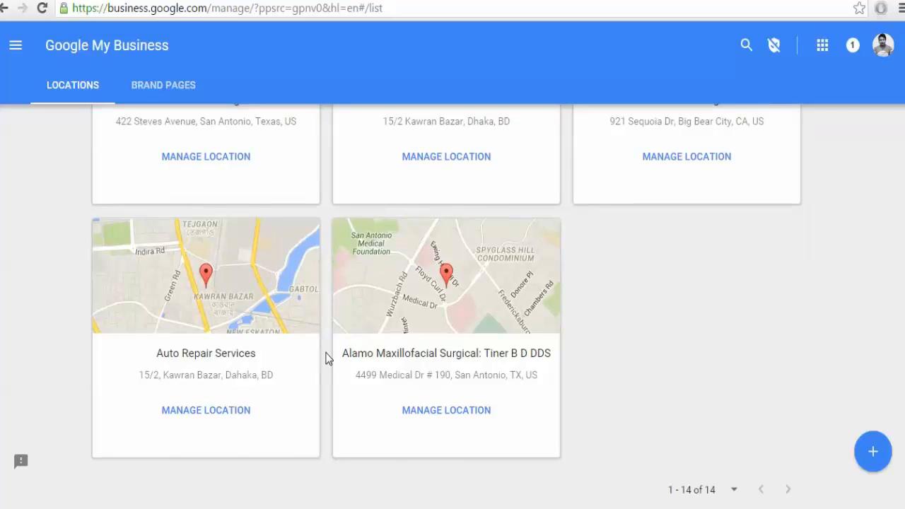
pyautogui.scroll(3, 325, 357)
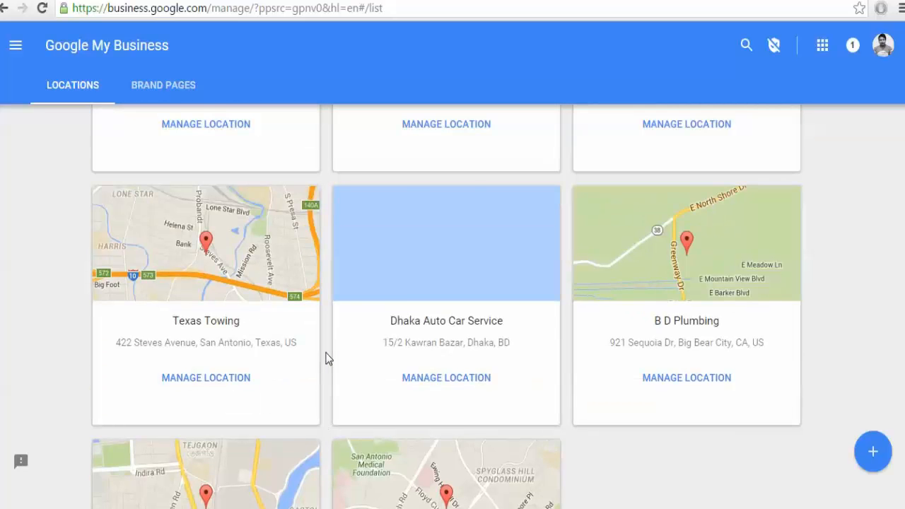
pyautogui.scroll(2, 328, 359)
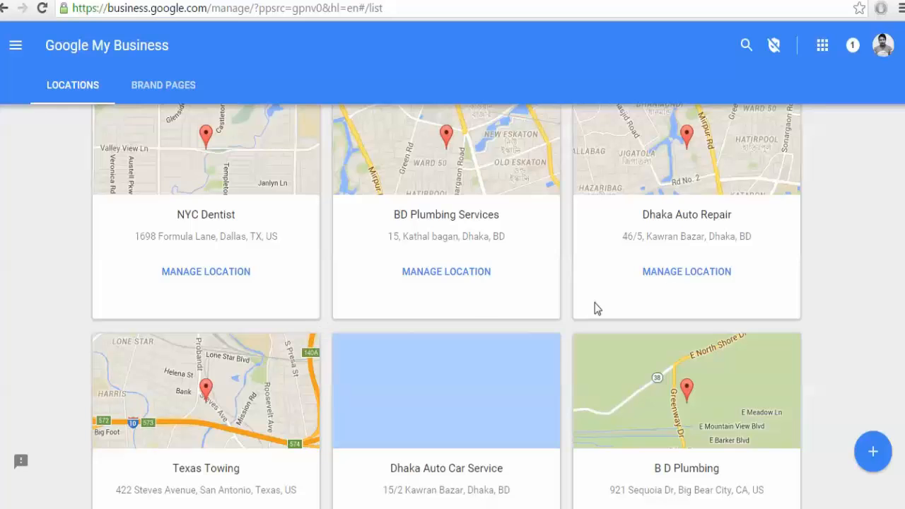
pyautogui.click(673, 278)
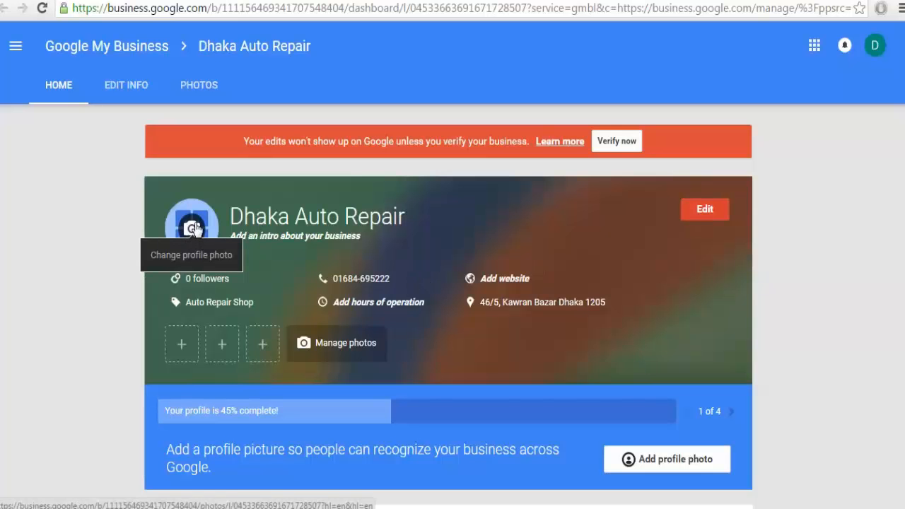
pyautogui.scroll(-2, 533, 440)
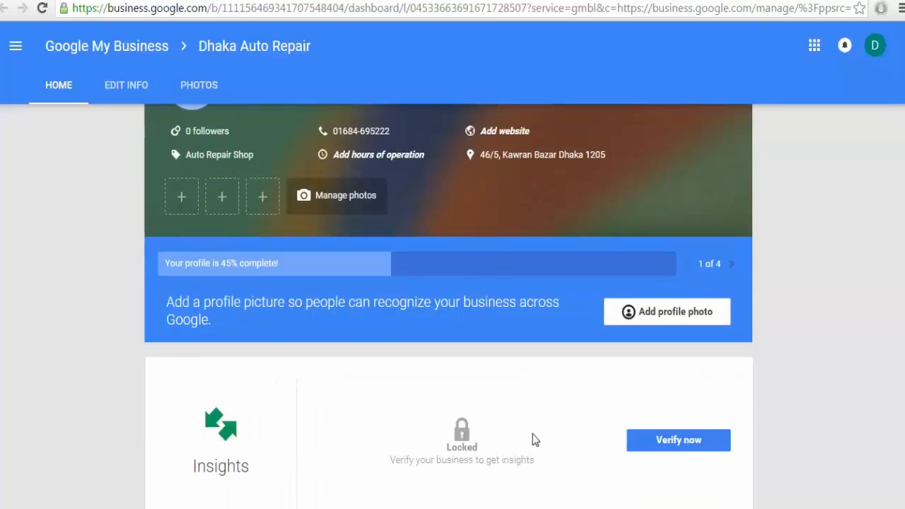
pyautogui.scroll(2, 325, 436)
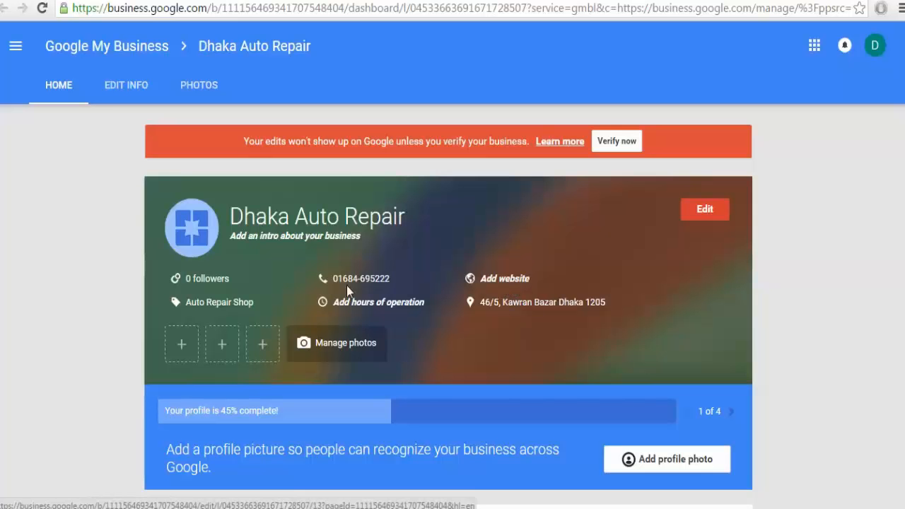
pyautogui.scroll(-1, 698, 155)
pyautogui.click(698, 154)
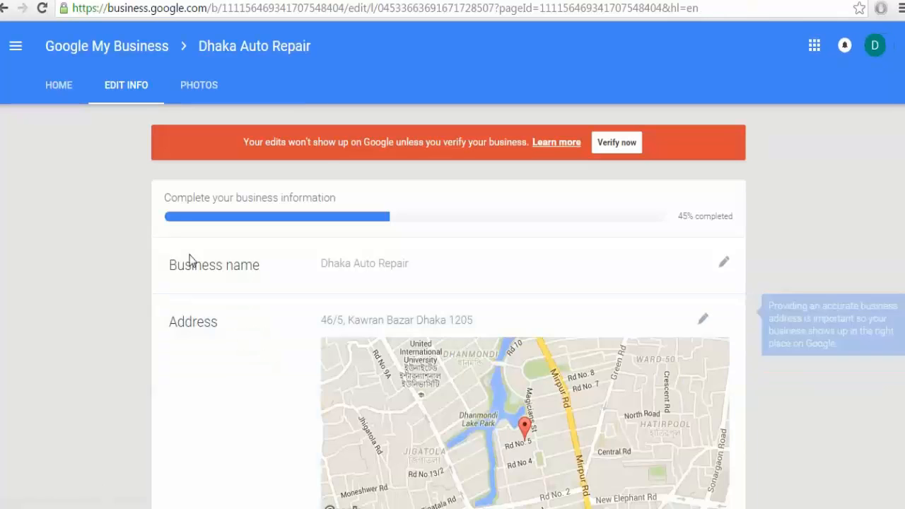
pyautogui.scroll(-3, 344, 292)
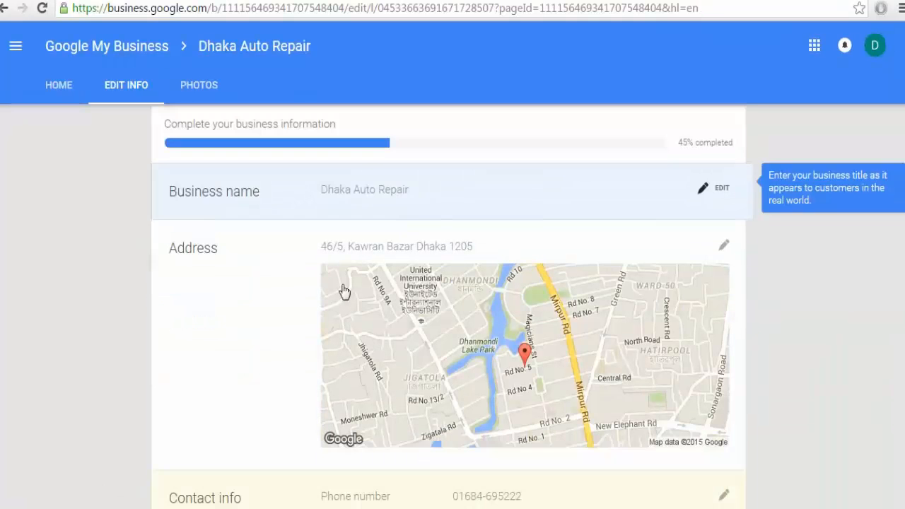
pyautogui.scroll(-1, 254, 382)
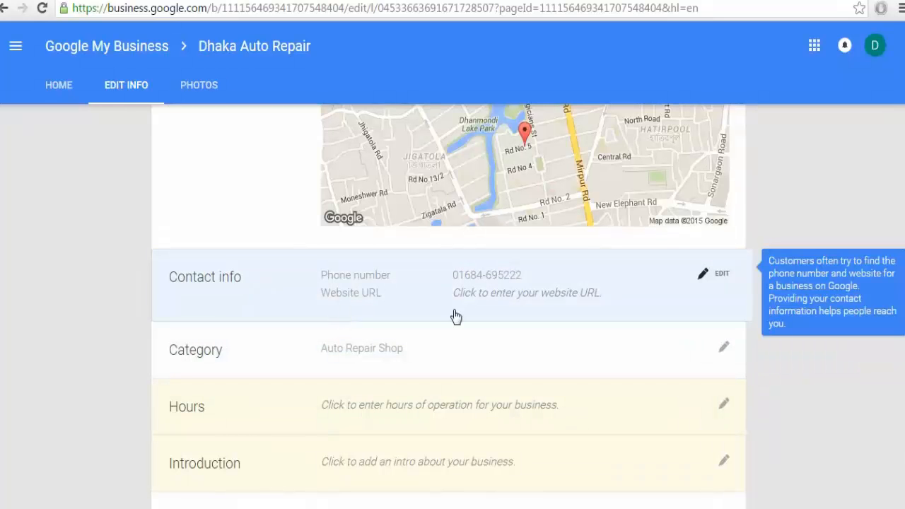
pyautogui.scroll(-1, 293, 323)
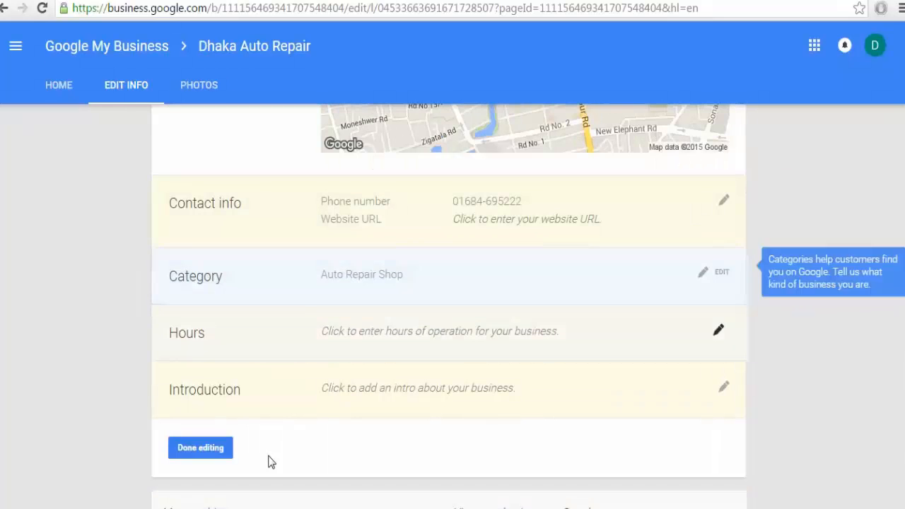
# Open and close the category and contact info editors without making changes.
pyautogui.click(716, 280)
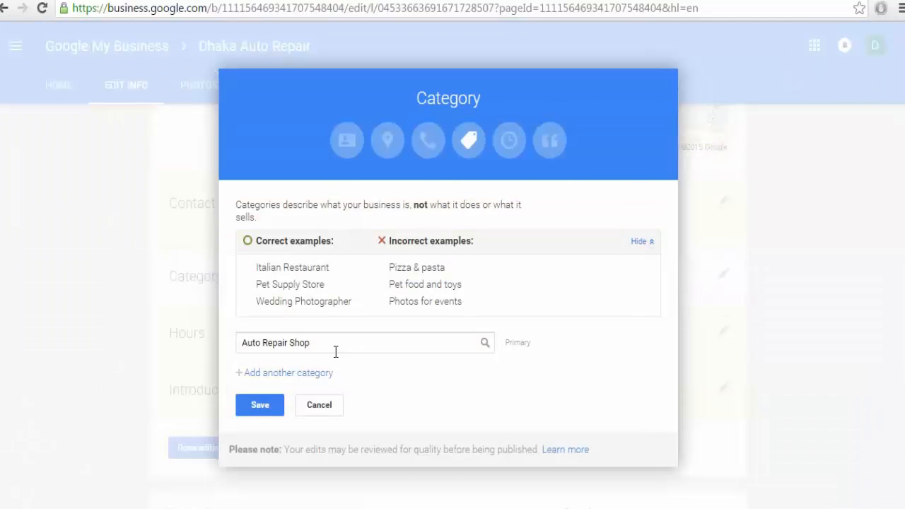
pyautogui.click(319, 404)
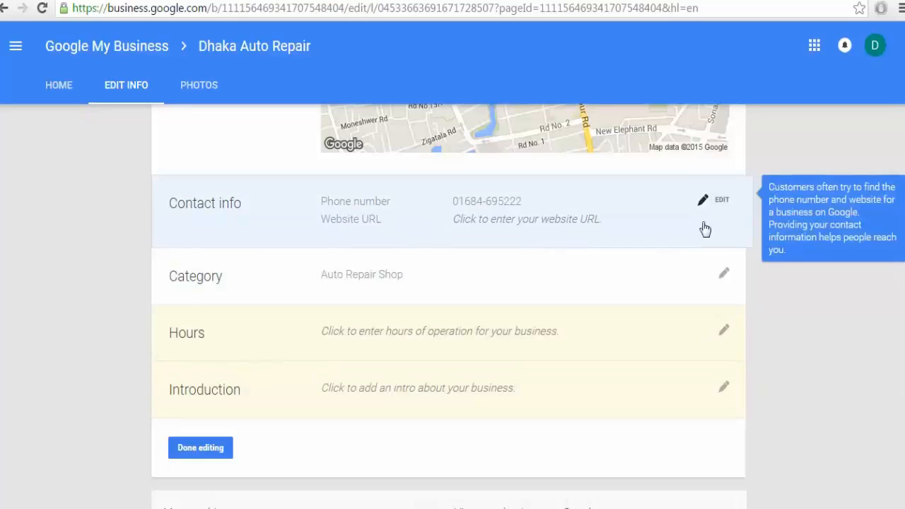
pyautogui.click(707, 207)
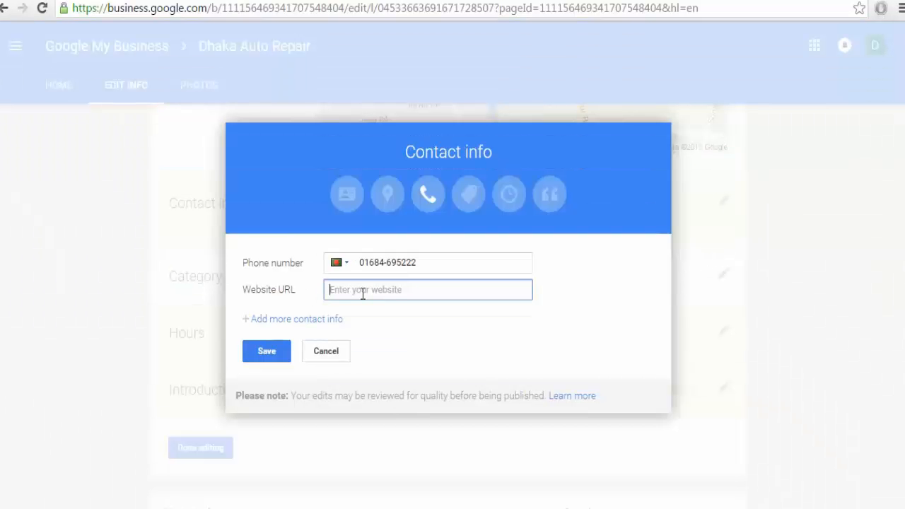
pyautogui.click(310, 354)
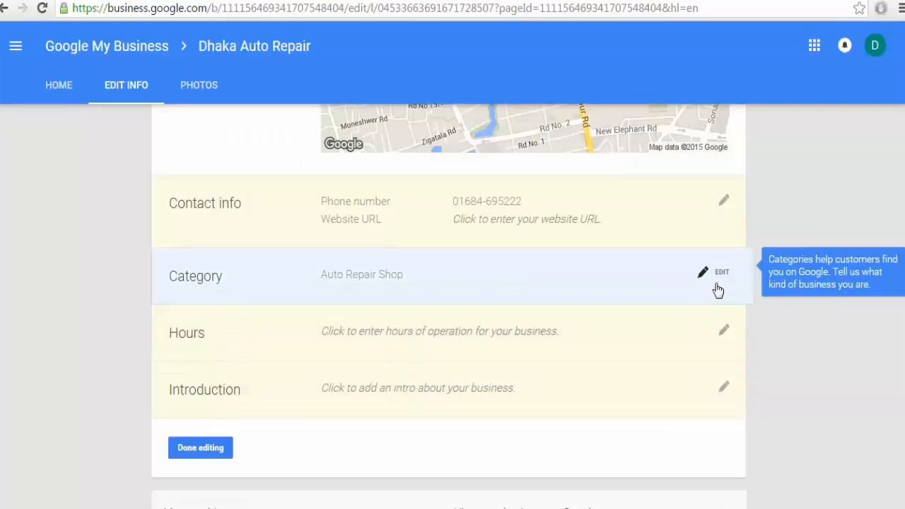
# Add Auto Parts Store as a second category after Auto Repair Shop.
pyautogui.click(701, 282)
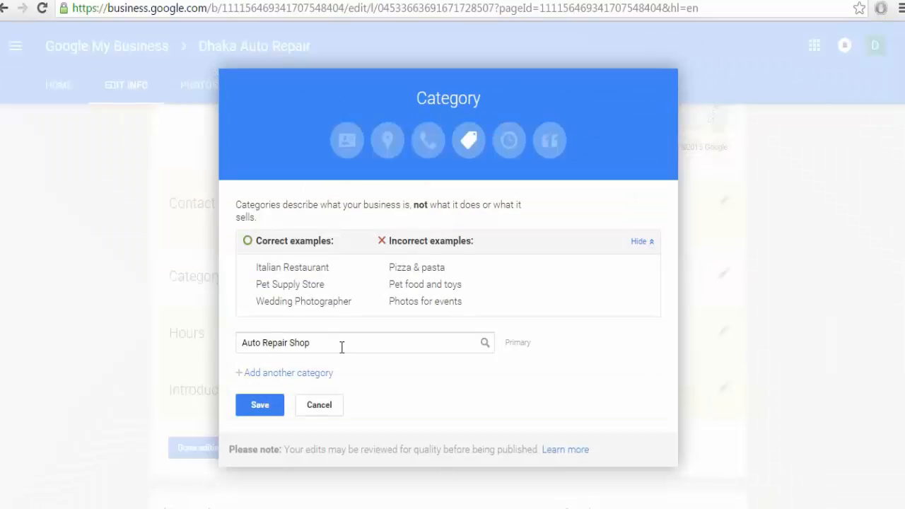
pyautogui.click(285, 373)
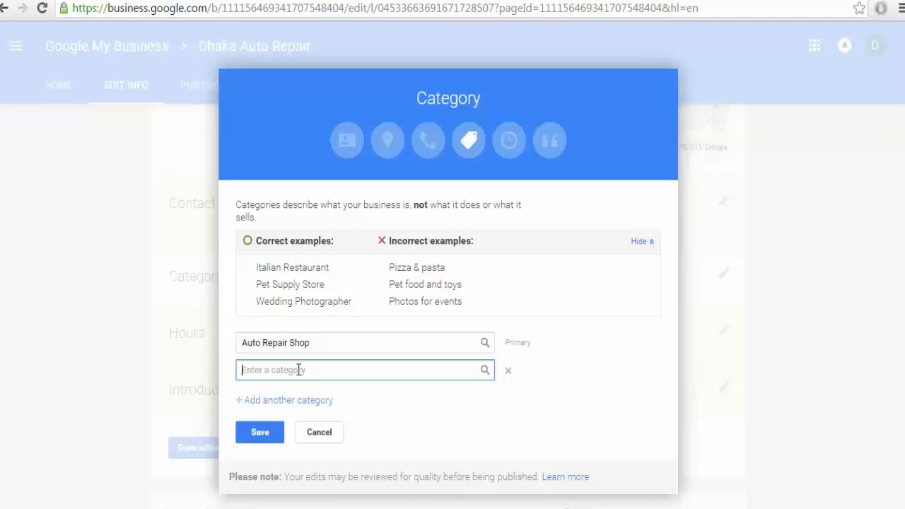
pyautogui.write('A')
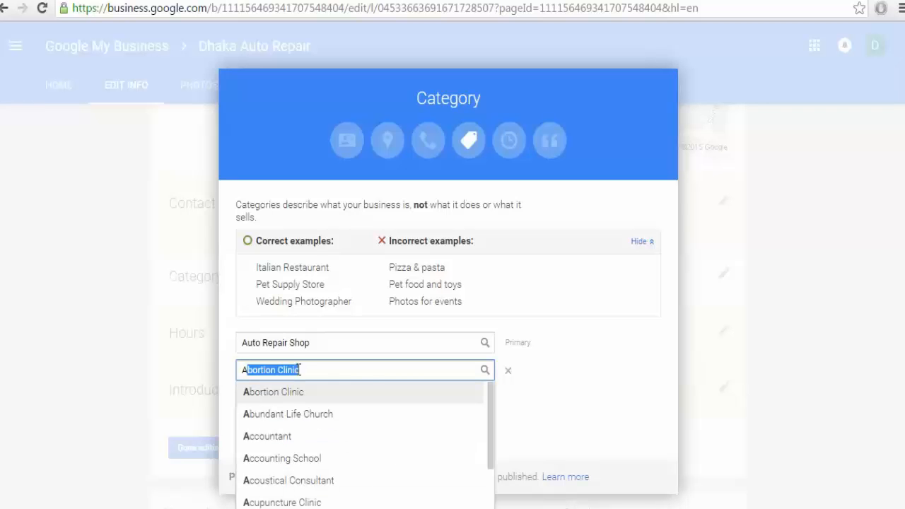
pyautogui.write('uto')
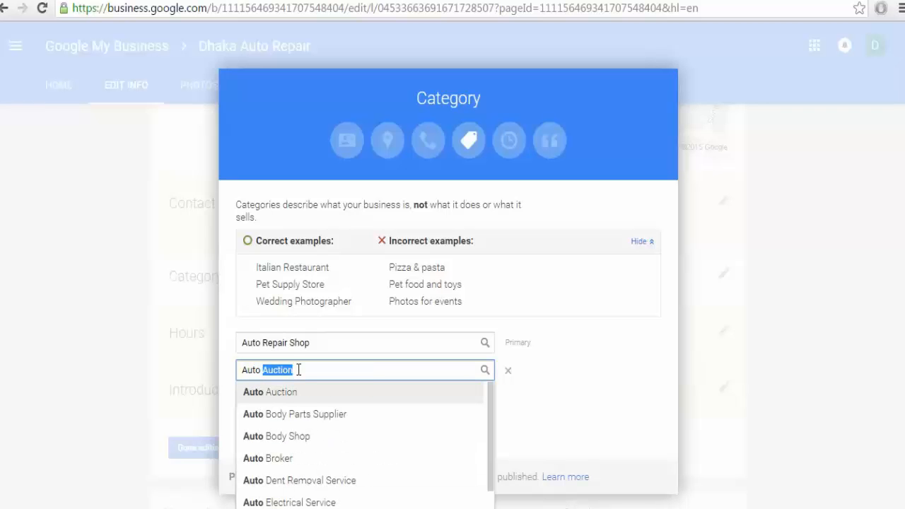
pyautogui.scroll(-4, 298, 373)
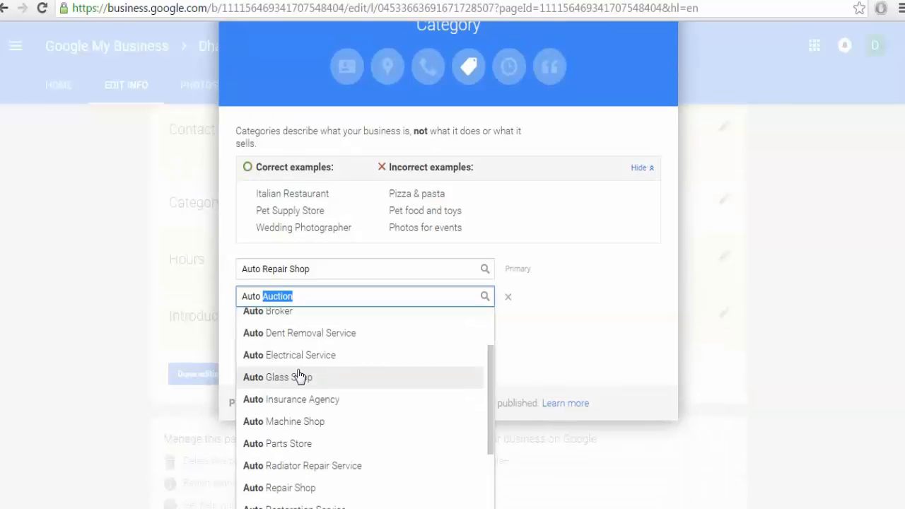
pyautogui.click(302, 443)
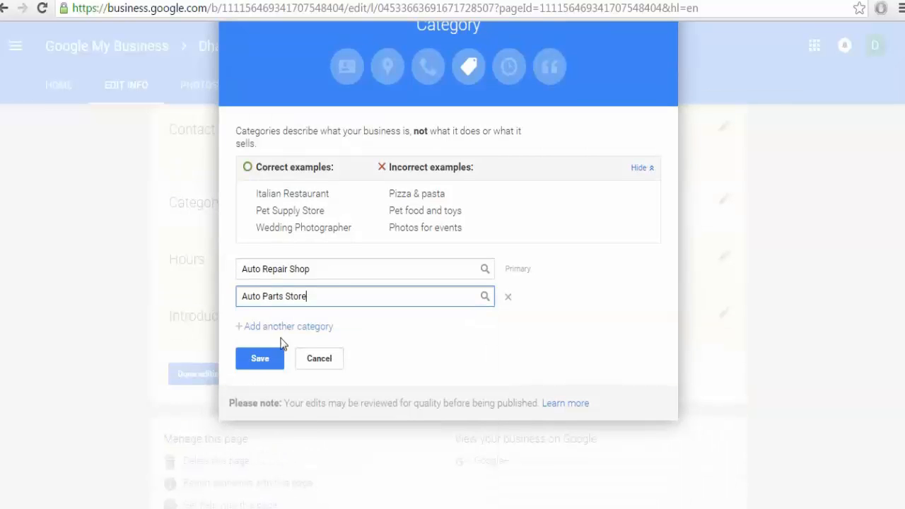
# Add Auto Body Parts Supplier as a third category and save the categories.
pyautogui.click(257, 328)
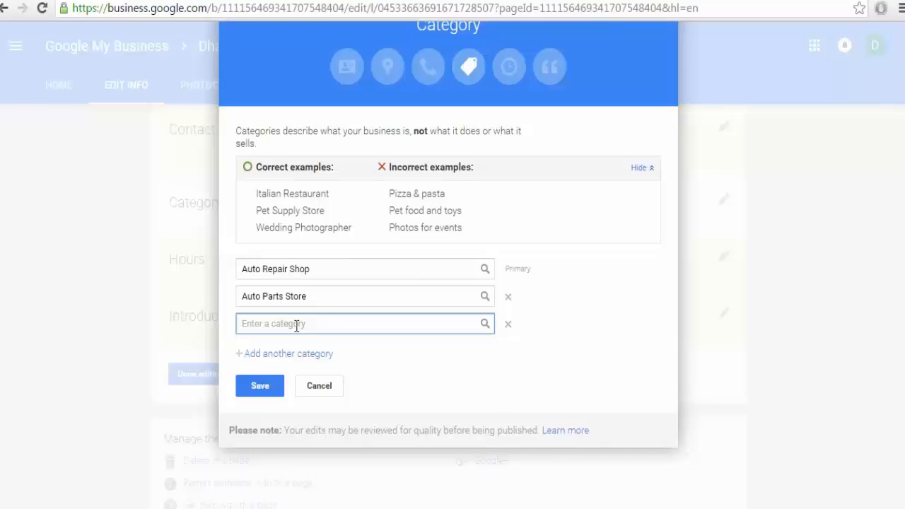
pyautogui.write('A')
pyautogui.write('uto Auction')
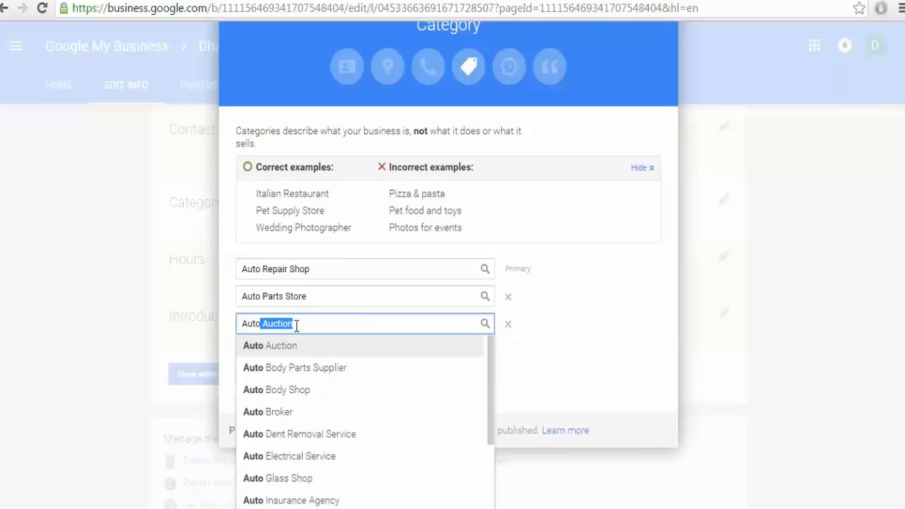
pyautogui.scroll(-2, 293, 288)
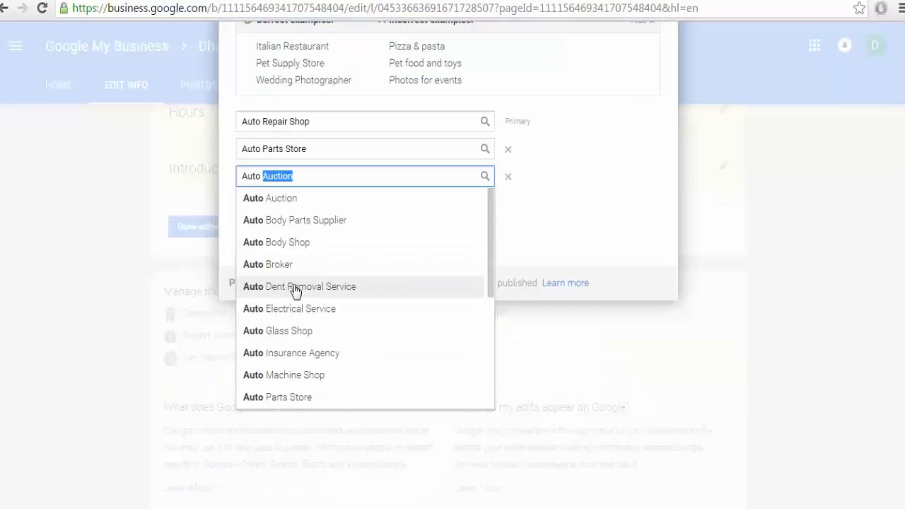
pyautogui.click(292, 226)
pyautogui.click(266, 244)
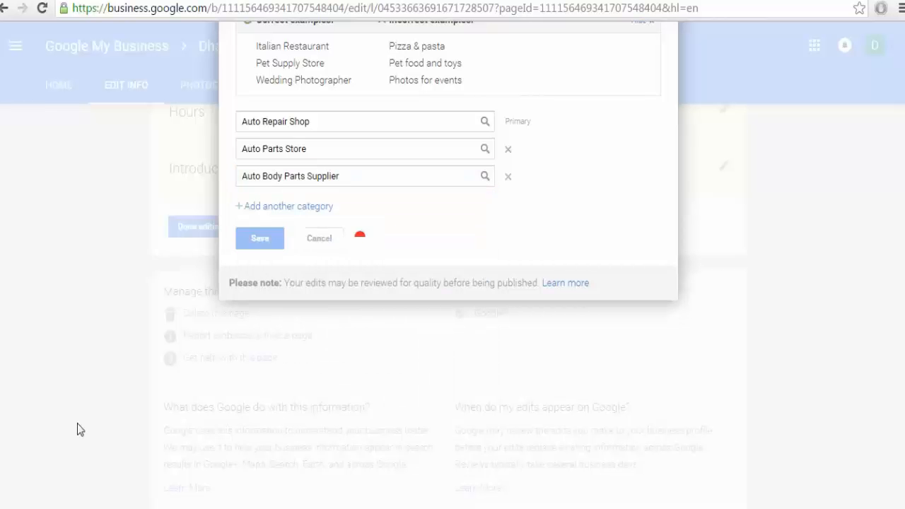
pyautogui.scroll(3, 285, 424)
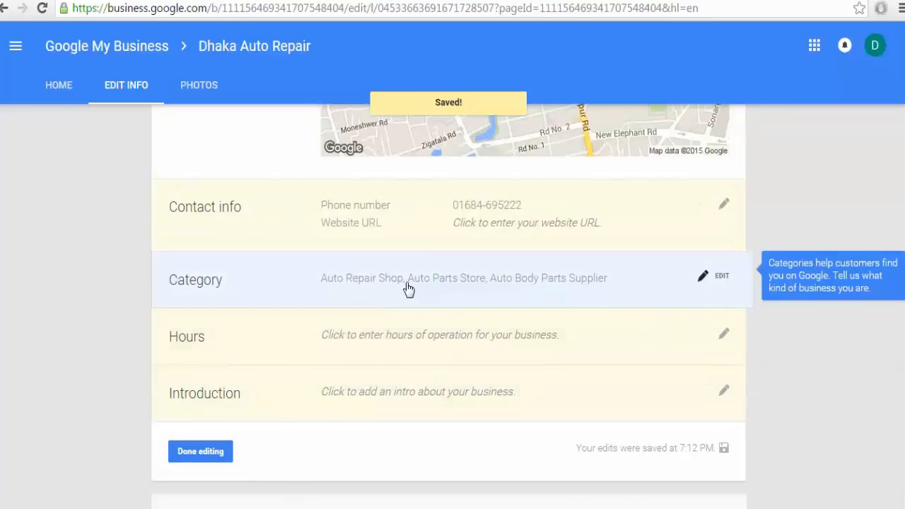
pyautogui.scroll(-2, 375, 360)
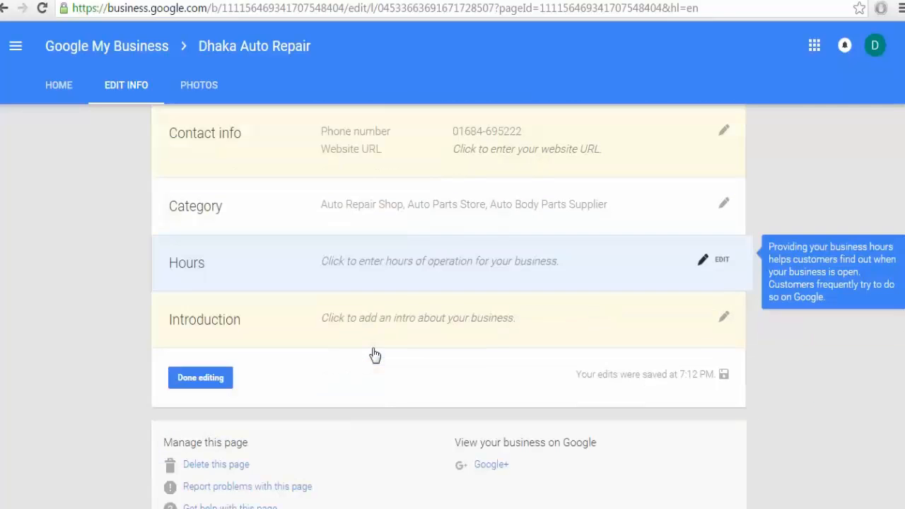
# Open the Hours editor and set weekday hours to 9:00 am–6:00 pm.
pyautogui.click(710, 261)
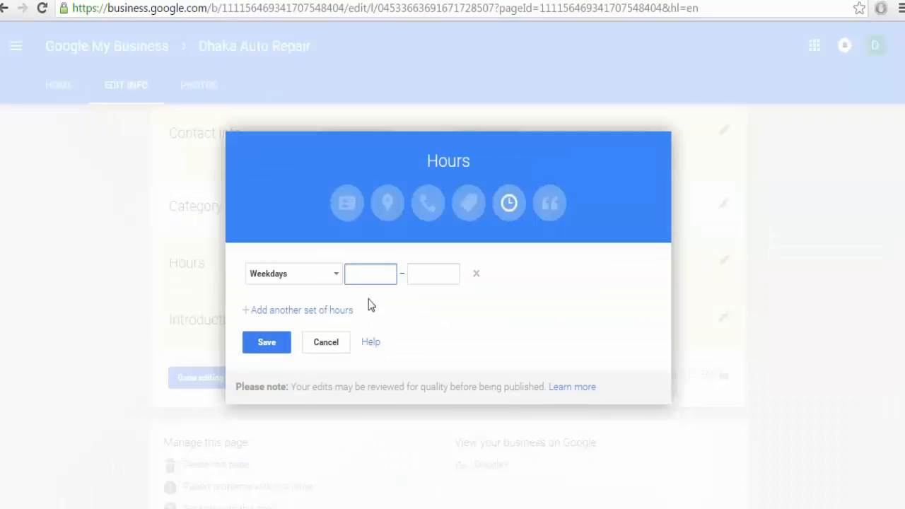
pyautogui.click(318, 285)
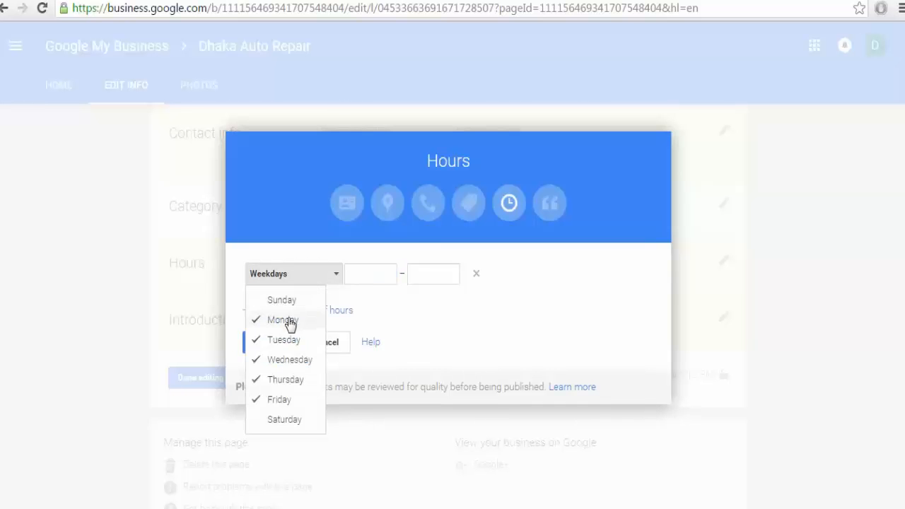
pyautogui.click(370, 275)
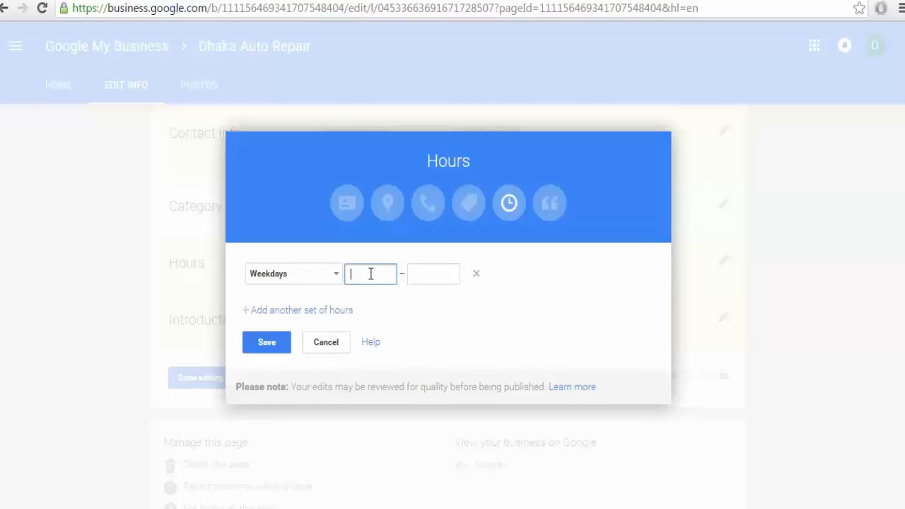
pyautogui.click(308, 283)
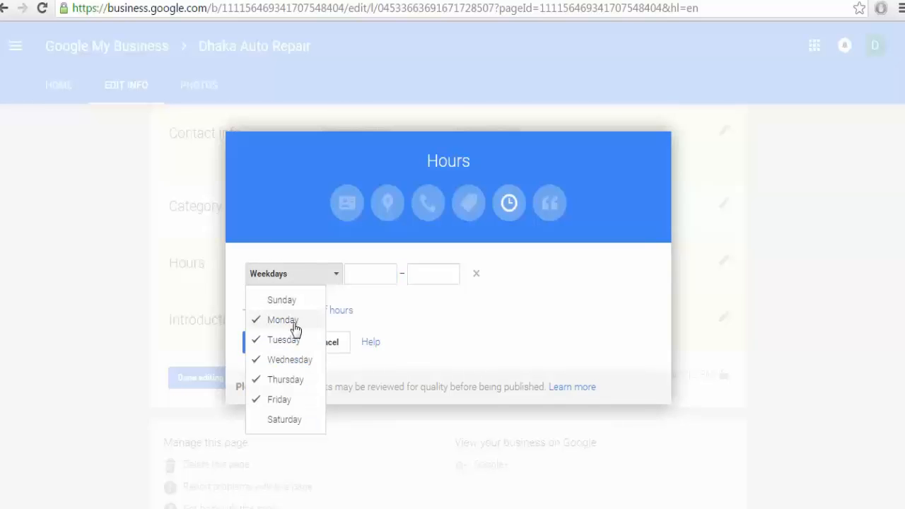
pyautogui.click(367, 277)
pyautogui.write('0')
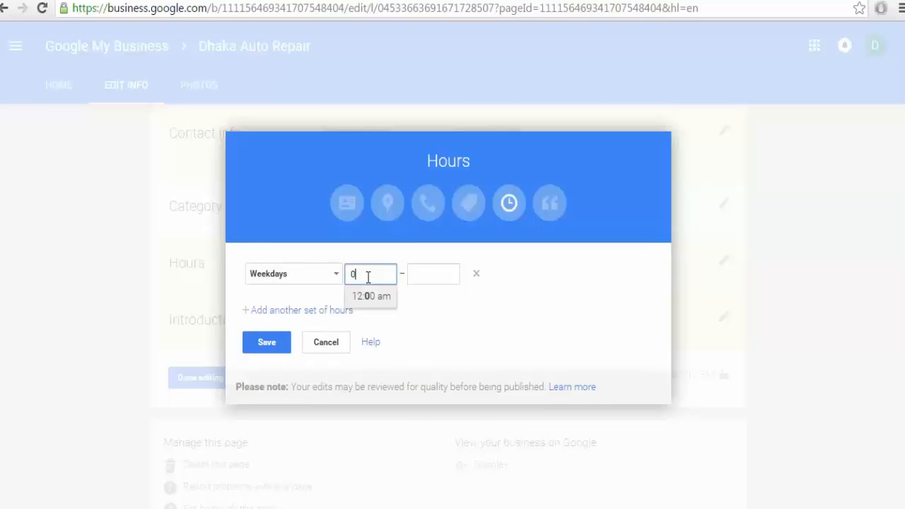
pyautogui.press('BackSpace')
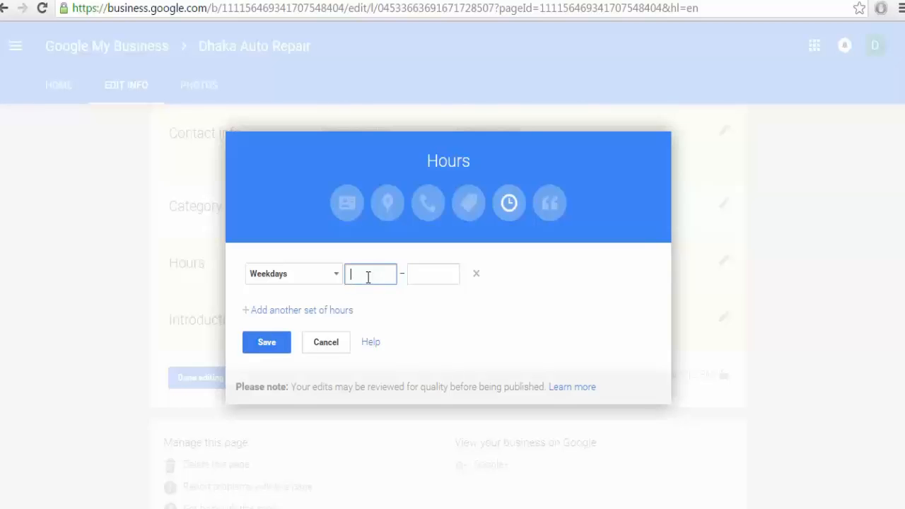
pyautogui.write('9')
pyautogui.click(372, 296)
pyautogui.click(418, 277)
pyautogui.write('6')
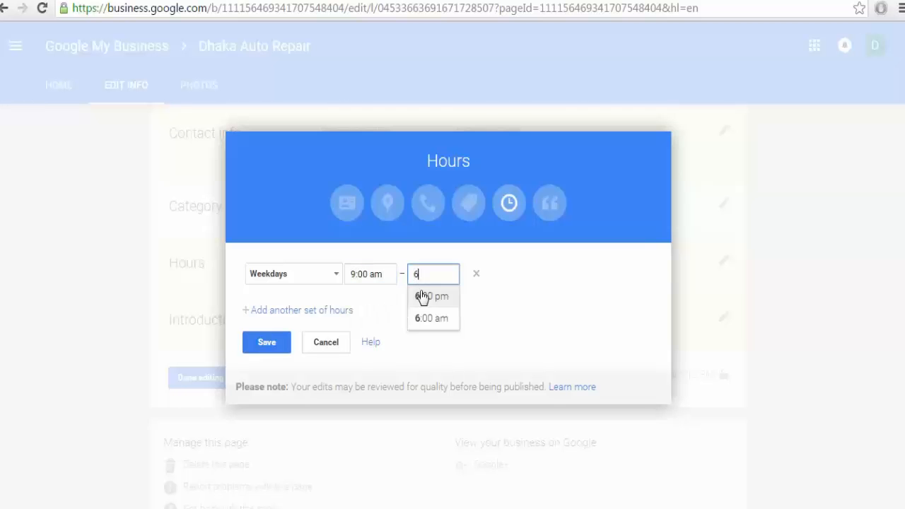
pyautogui.click(422, 304)
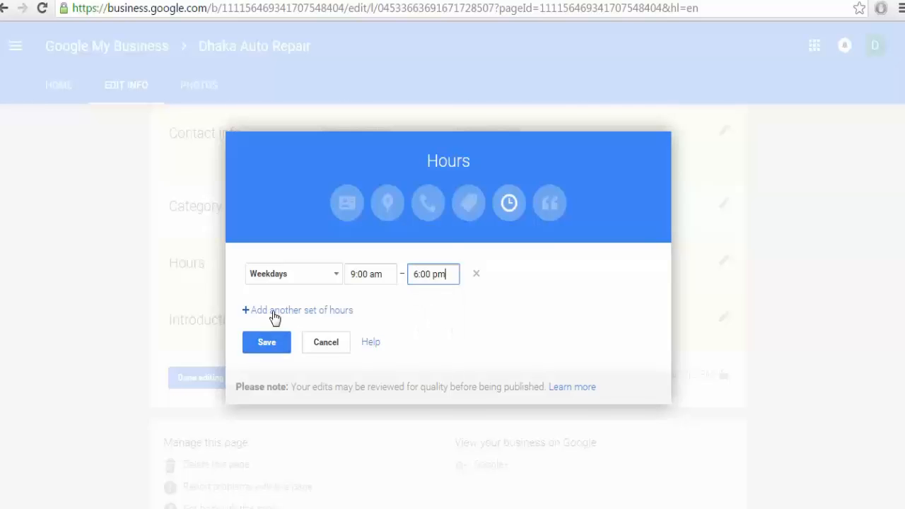
# Add a Weekends row (Saturday and Sunday) open 10:00 am to 2:00 pm.
pyautogui.click(276, 311)
pyautogui.click(280, 302)
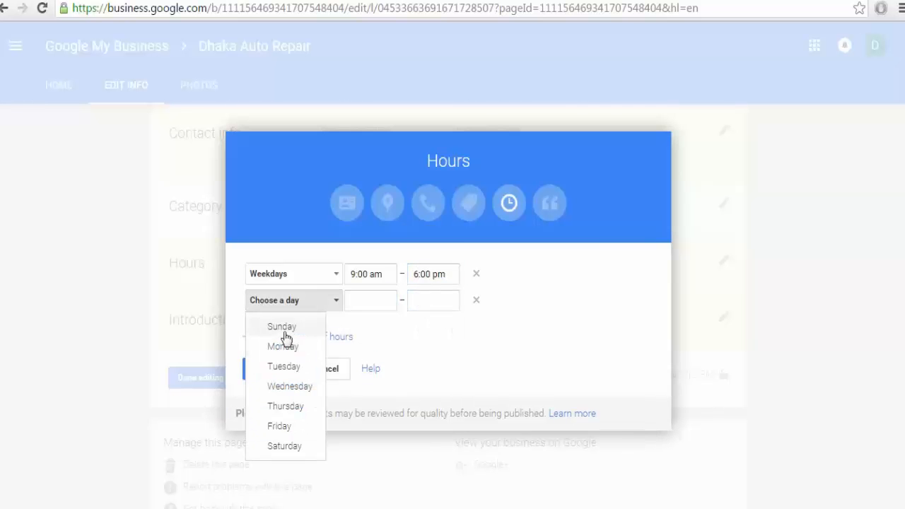
pyautogui.click(282, 326)
pyautogui.click(271, 447)
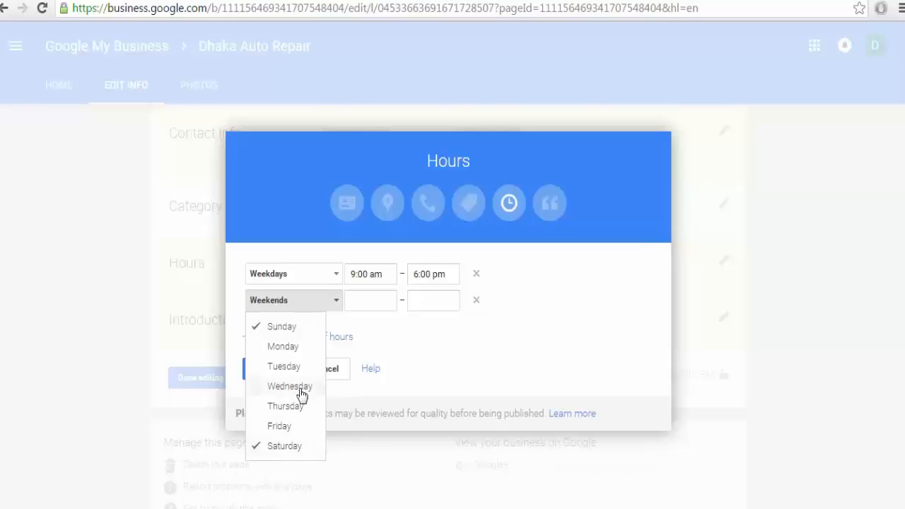
pyautogui.click(387, 304)
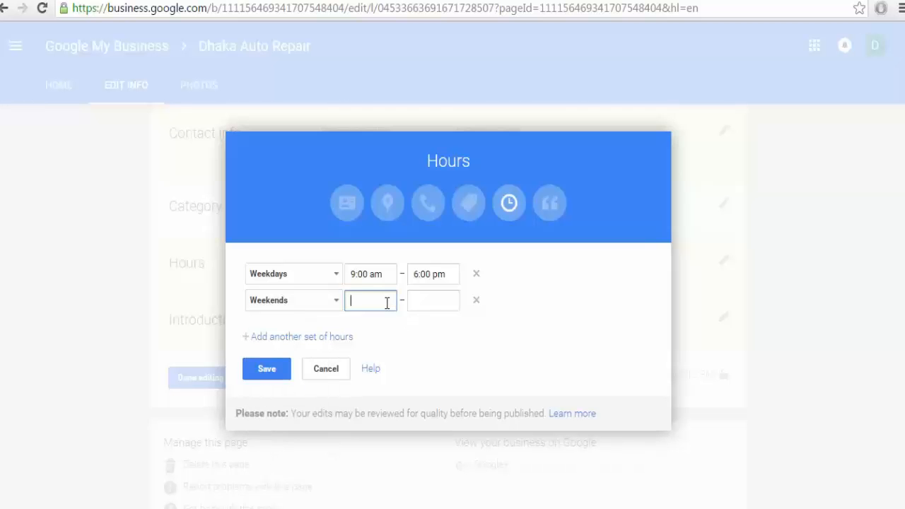
pyautogui.write('1')
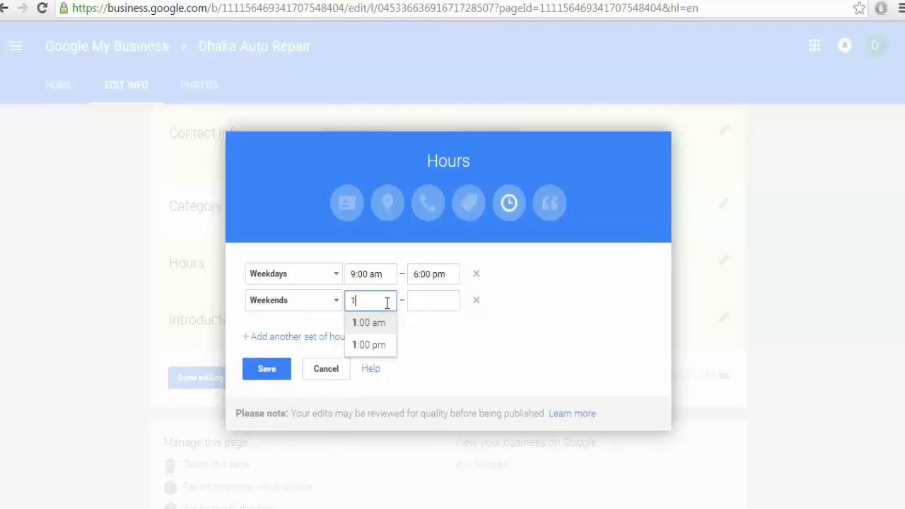
pyautogui.write('0')
pyautogui.click(387, 323)
pyautogui.click(435, 304)
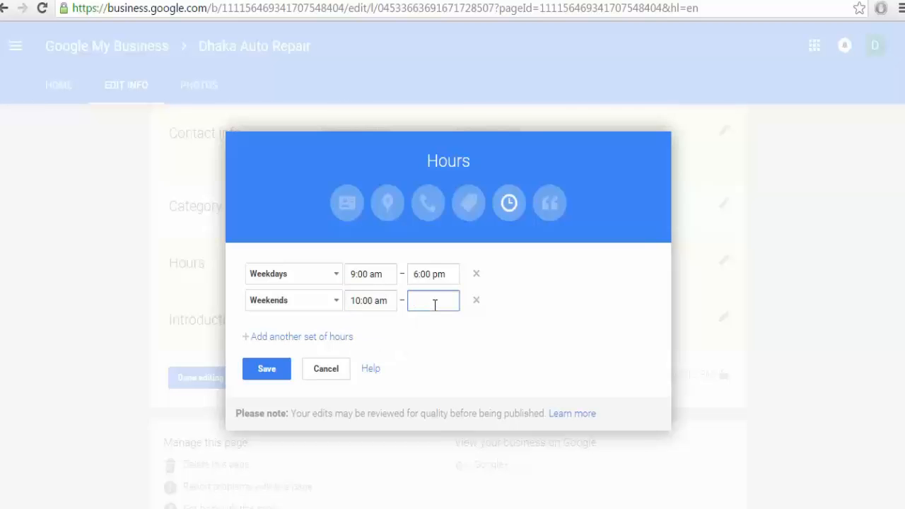
pyautogui.write('2')
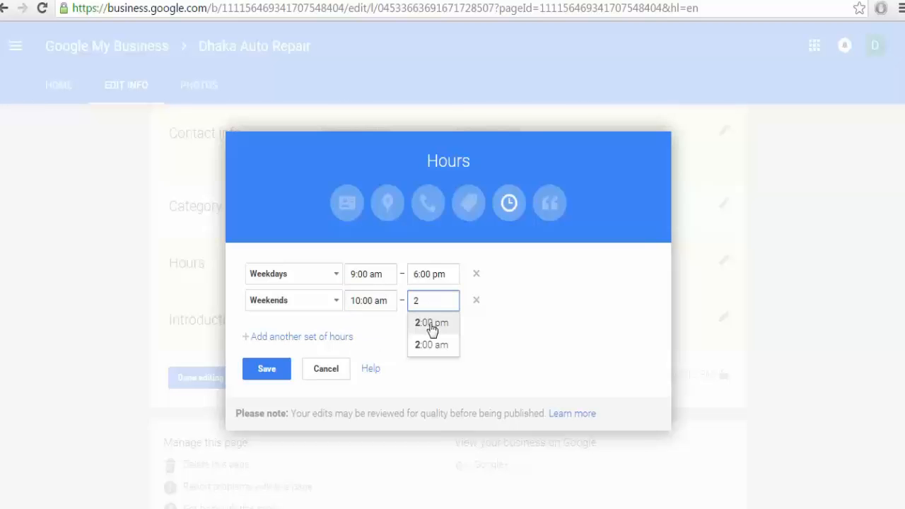
pyautogui.click(431, 324)
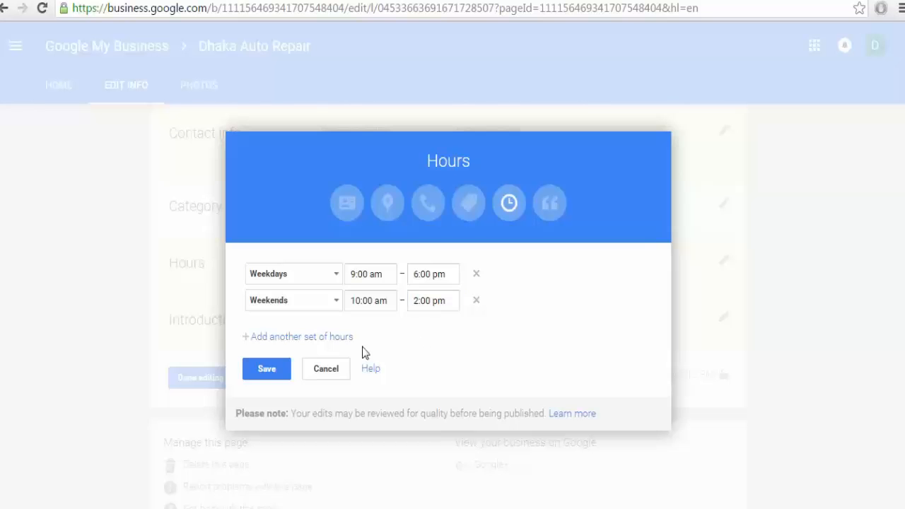
# Save the new hours, open the Introduction editor, and select the first search result's snippet.
pyautogui.click(268, 369)
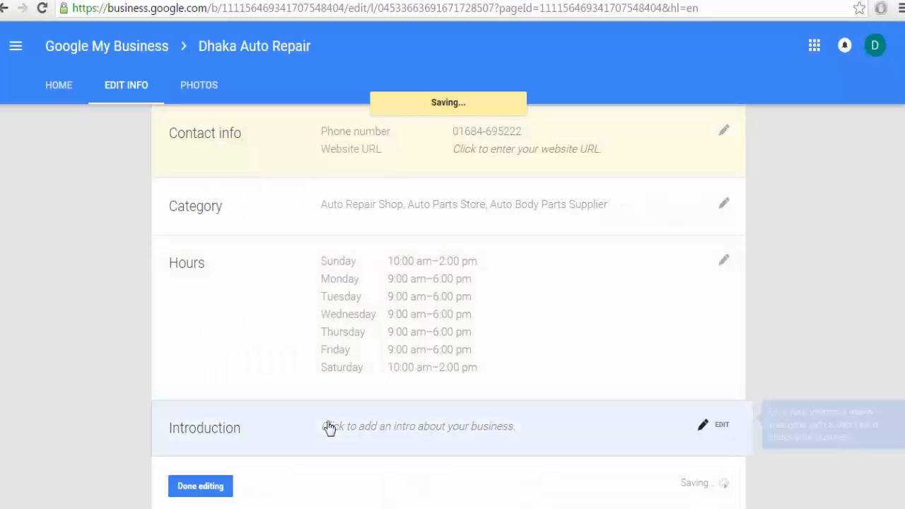
pyautogui.scroll(-2, 460, 357)
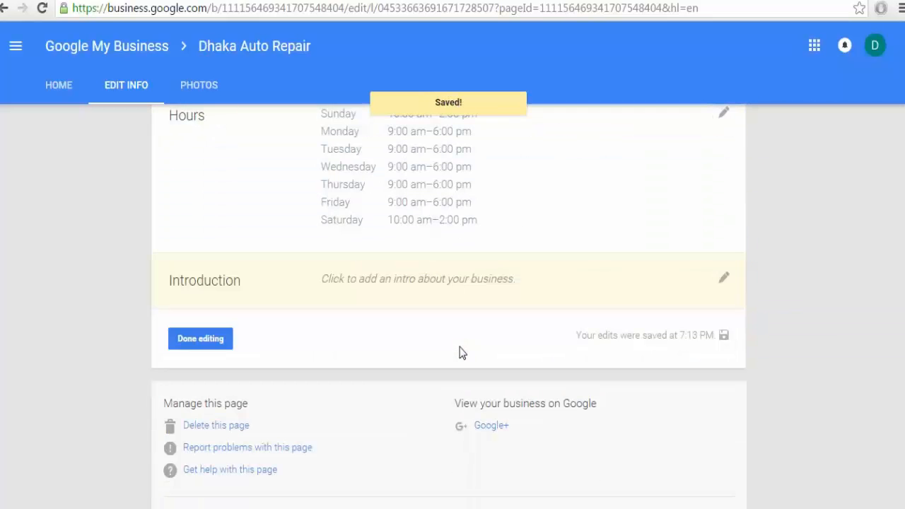
pyautogui.click(712, 279)
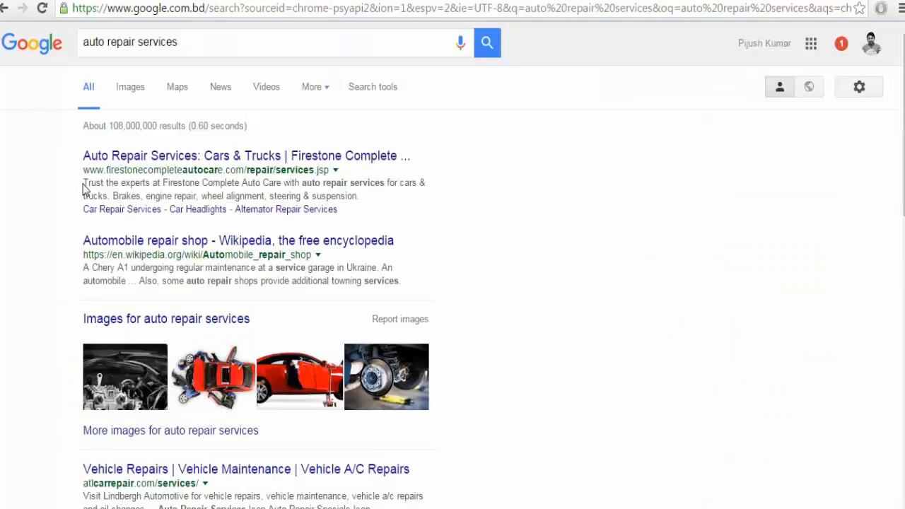
pyautogui.moveTo(83, 188); pyautogui.dragTo(368, 198)
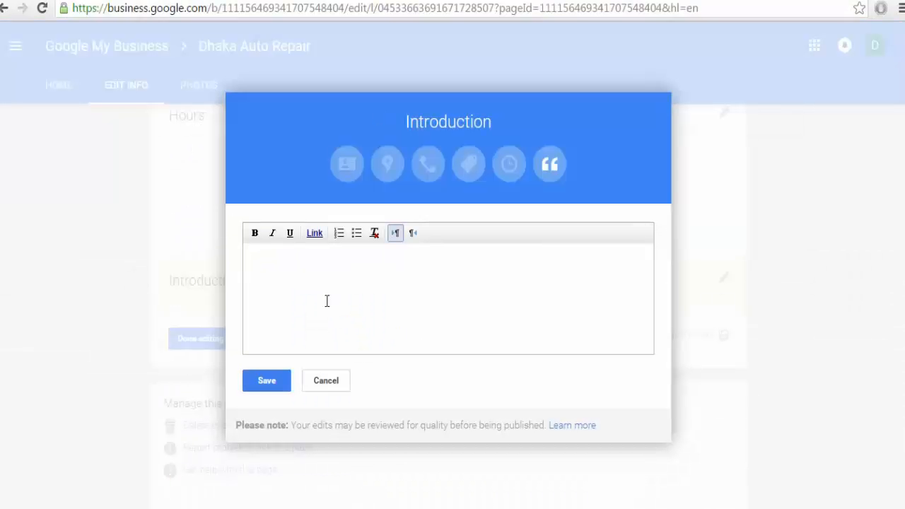
# Paste the copied Firestone services snippet into the introduction box.
pyautogui.write('Trust the experts at Firestone Complete Auto Care with auto repair services for cars & trucks. Brakes, engine repair, wheel alignment, steering & suspension.')
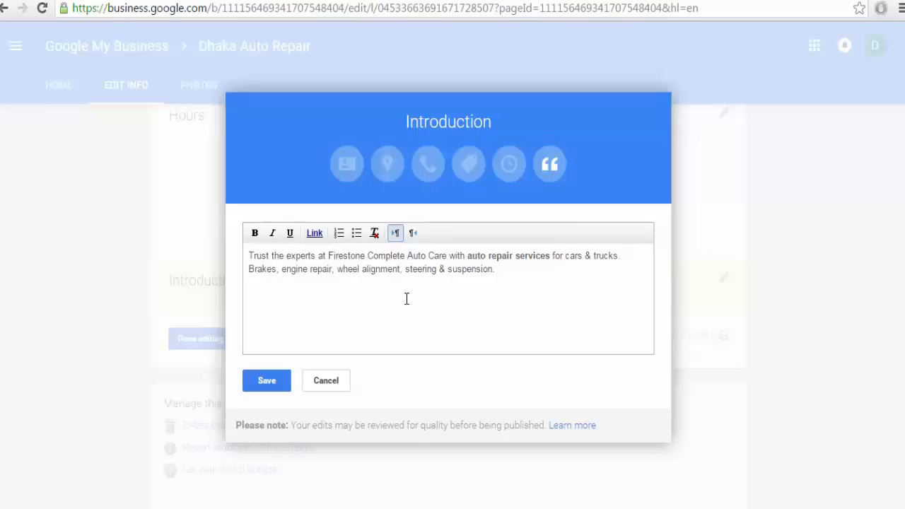
pyautogui.moveTo(410, 255); pyautogui.dragTo(552, 261)
pyautogui.click(463, 255)
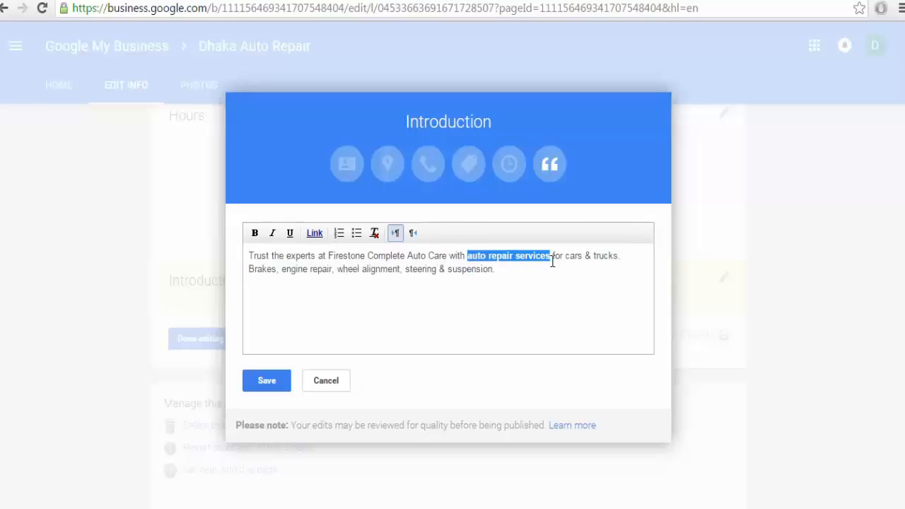
pyautogui.click(502, 266)
# Link the phrase 'auto repair services' to the pasted web address.
pyautogui.moveTo(468, 256); pyautogui.dragTo(551, 256)
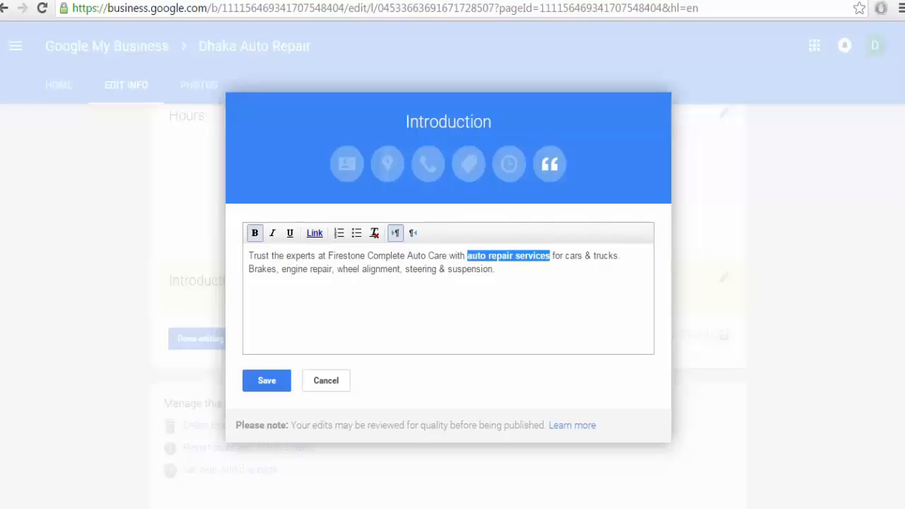
pyautogui.click(314, 233)
pyautogui.write('http://www.fakenamegenerator.com/gen-male-us-us.php')
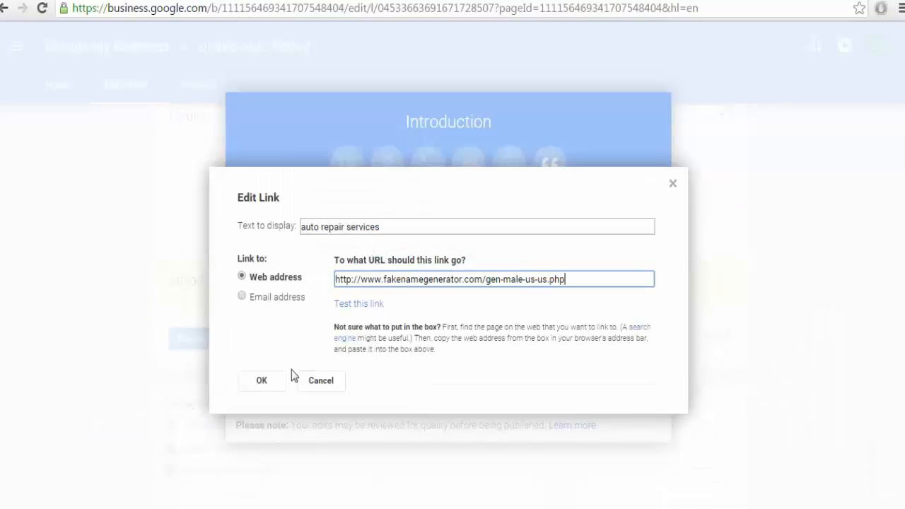
pyautogui.click(265, 380)
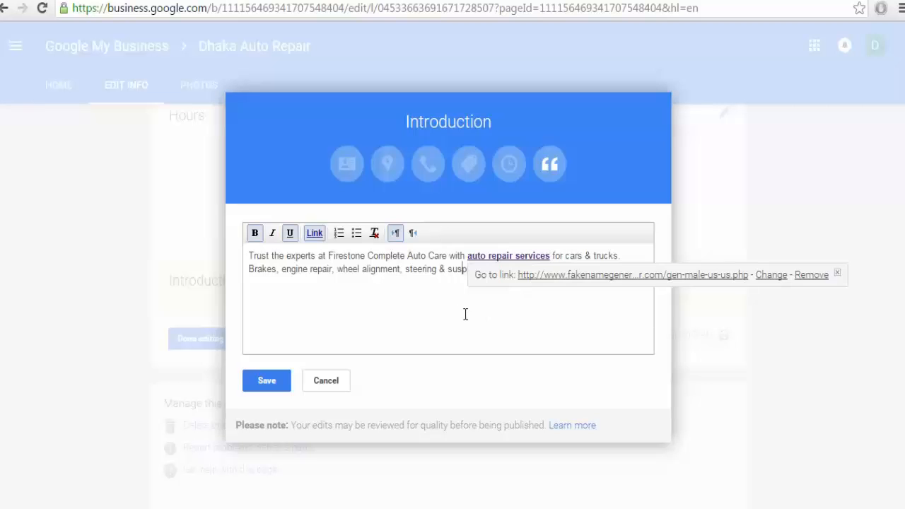
pyautogui.click(384, 276)
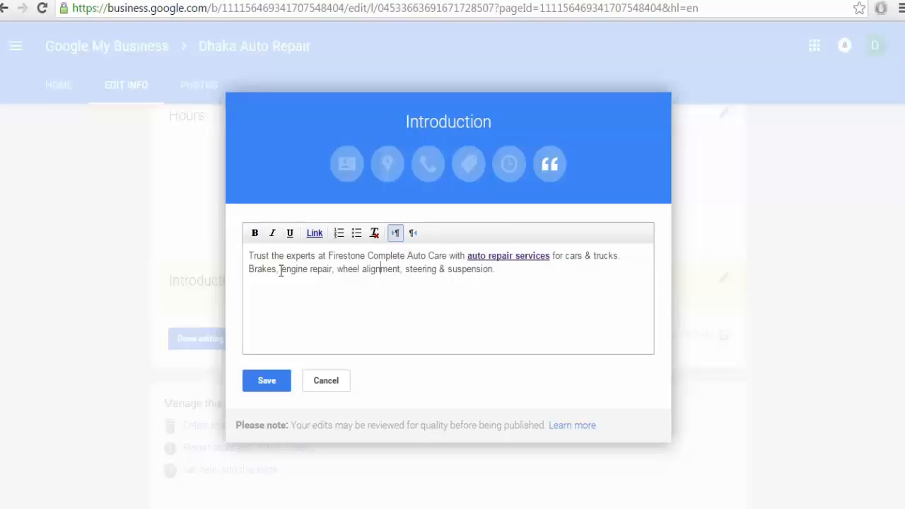
pyautogui.moveTo(285, 270); pyautogui.dragTo(336, 278)
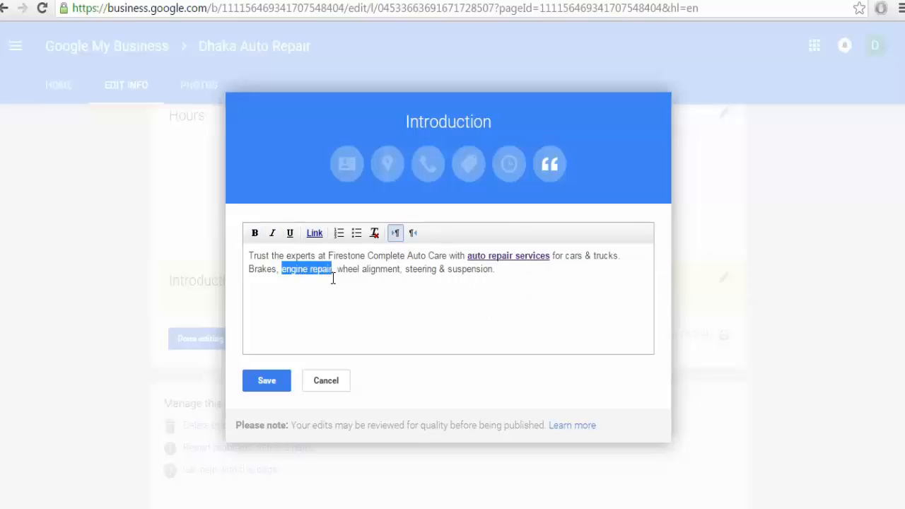
pyautogui.click(333, 278)
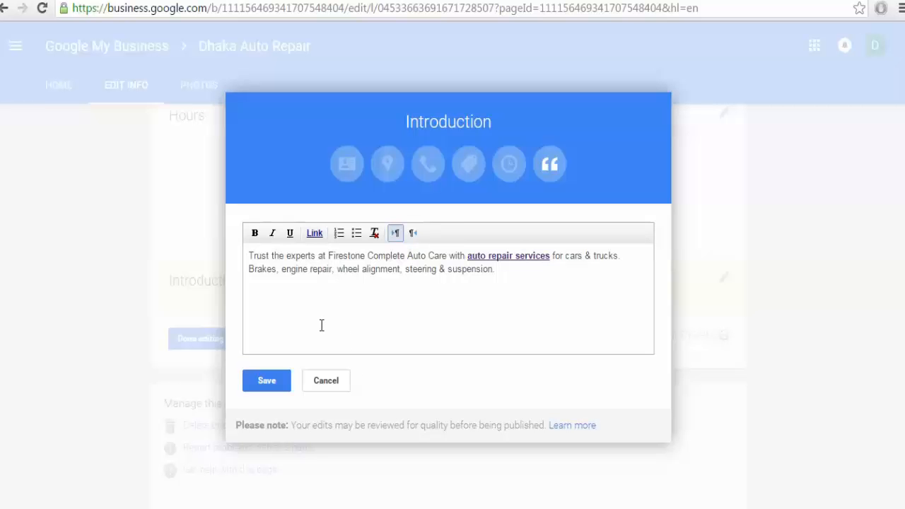
pyautogui.click(326, 380)
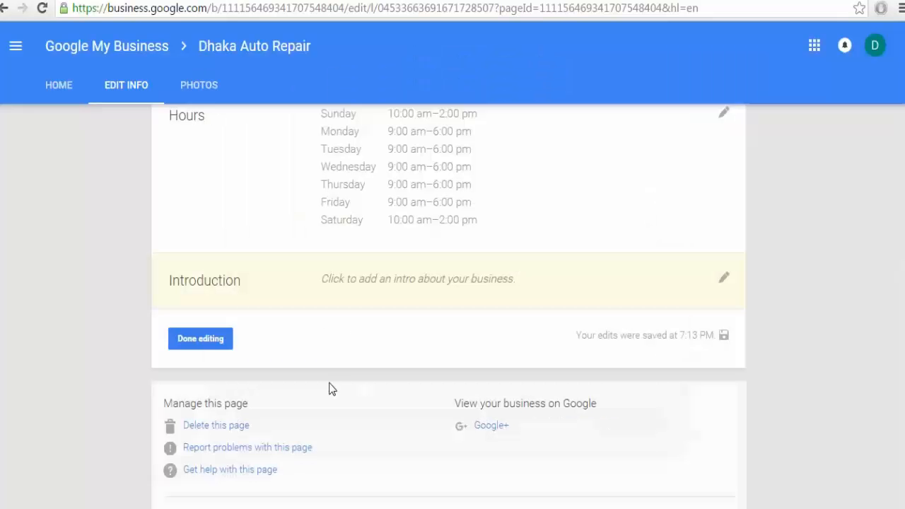
pyautogui.scroll(-2, 99, 427)
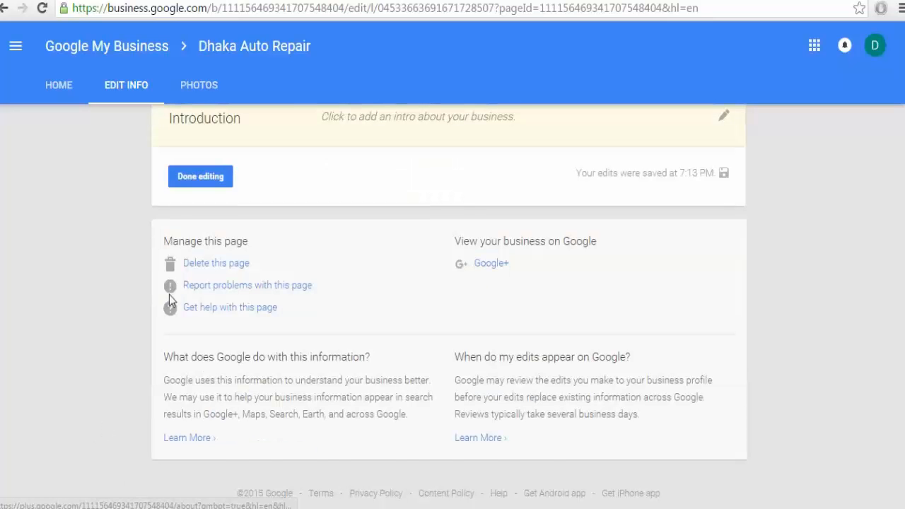
pyautogui.scroll(5, 171, 292)
pyautogui.scroll(-4, 171, 286)
pyautogui.click(193, 256)
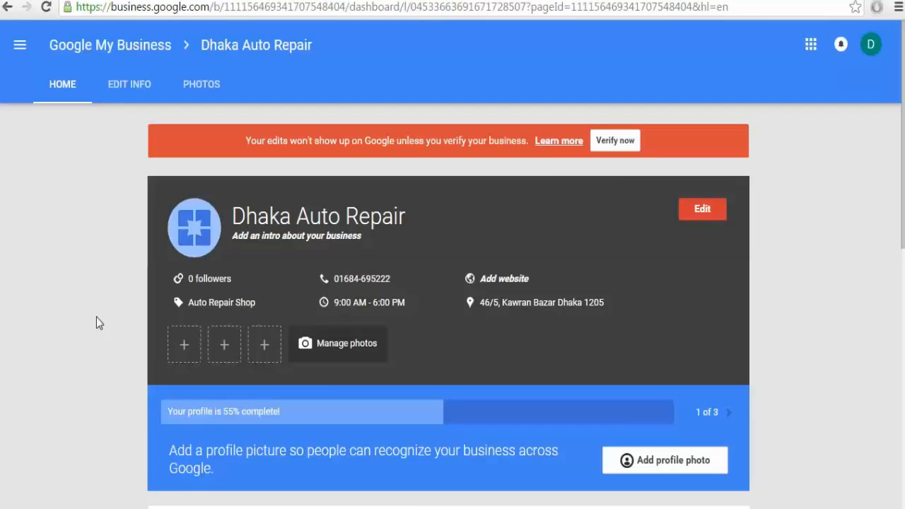
pyautogui.scroll(-10, 96, 316)
pyautogui.scroll(10, 89, 324)
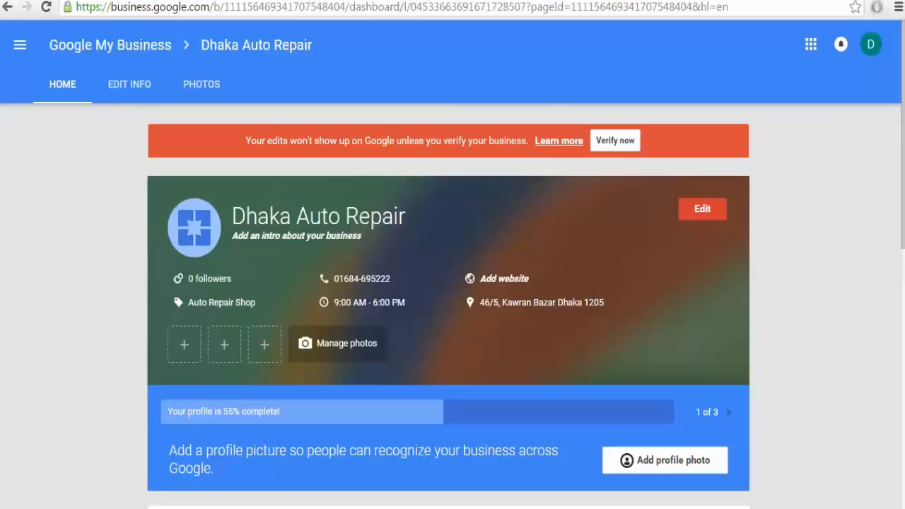
pyautogui.click(7, 7)
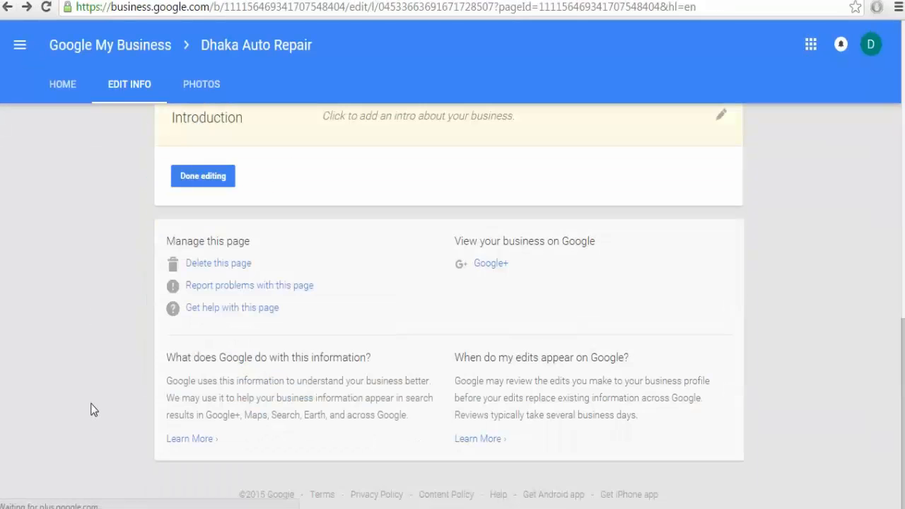
# View Dhaka Auto Repair's Google+ page and scroll through its posts.
pyautogui.click(468, 270)
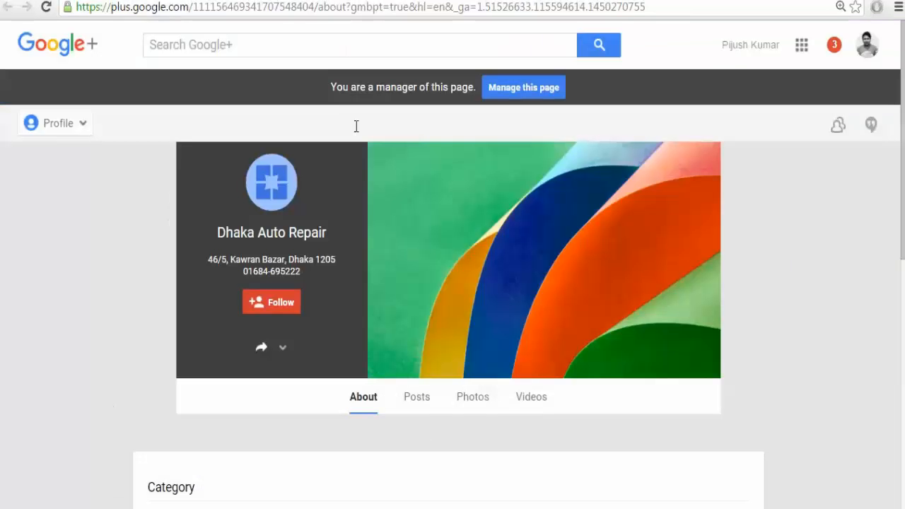
pyautogui.click(416, 396)
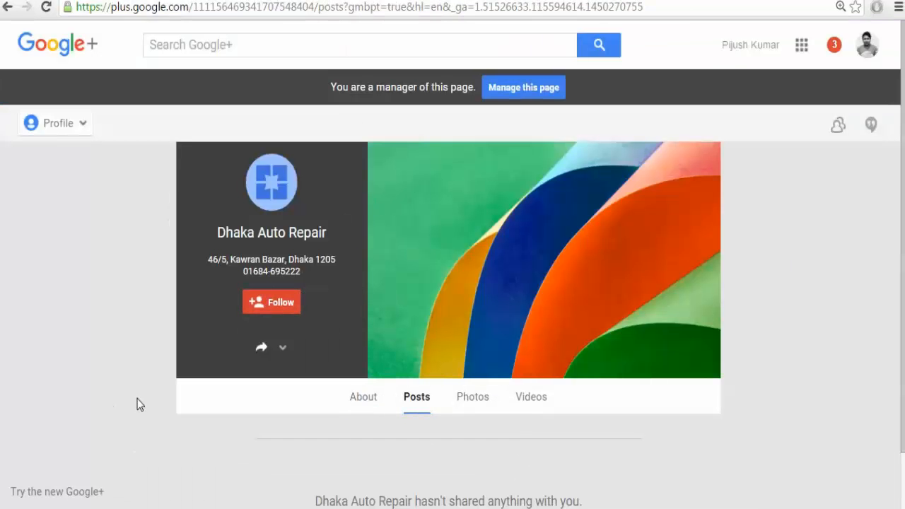
pyautogui.scroll(-1, 137, 400)
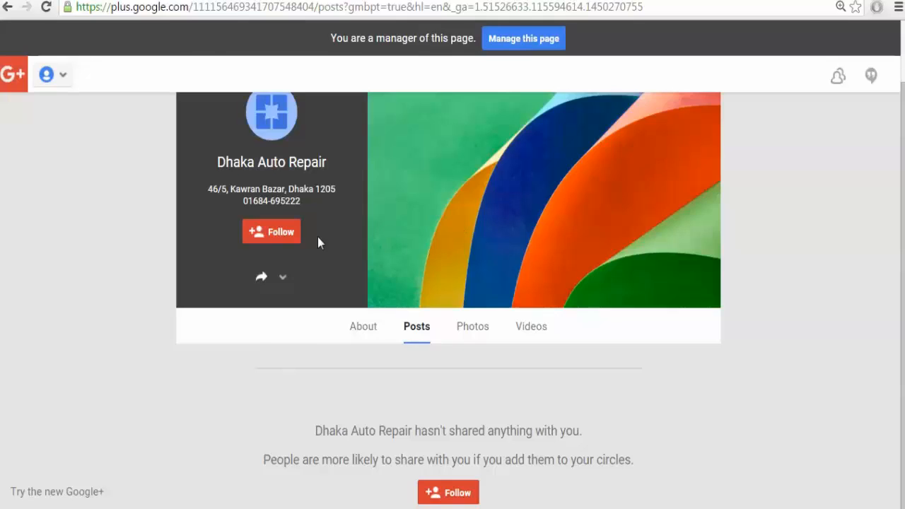
pyautogui.scroll(1, 318, 237)
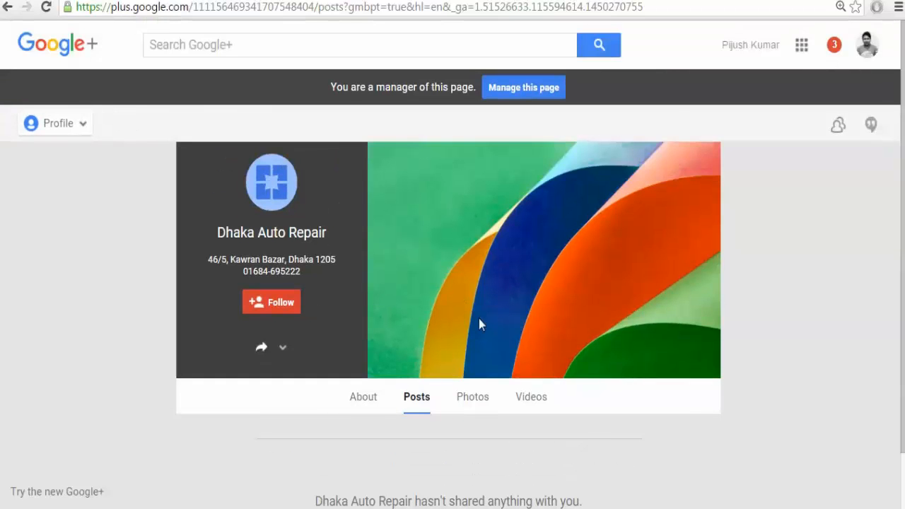
pyautogui.scroll(-1, 504, 322)
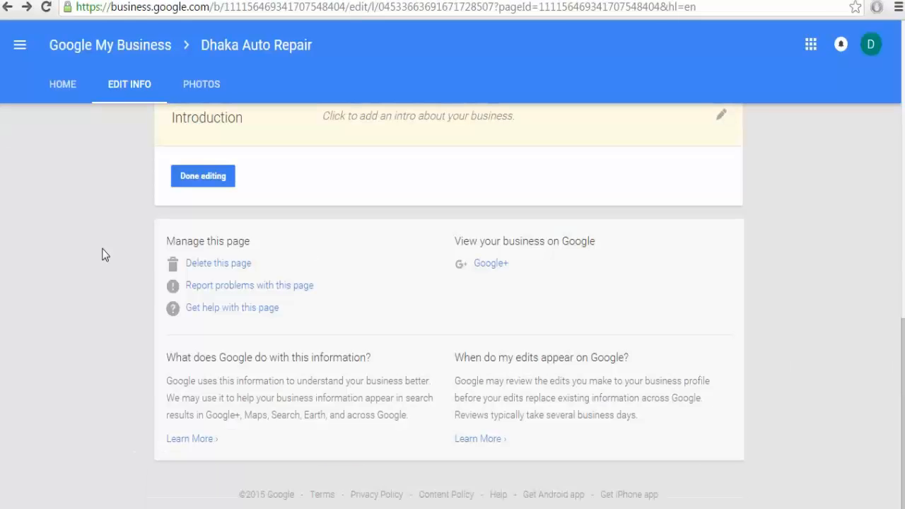
pyautogui.scroll(10, 101, 253)
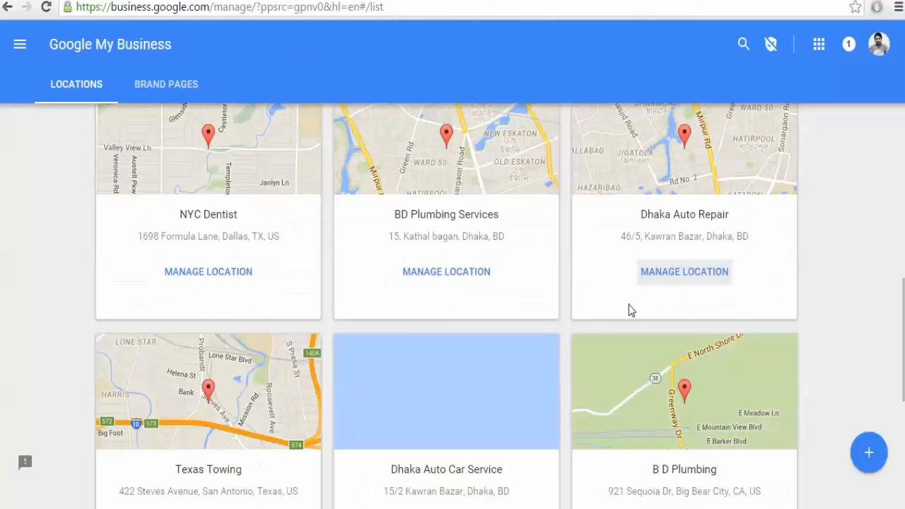
# Open Dhaka Auto Repair's dashboard, then switch to the Brand pages list.
pyautogui.click(668, 274)
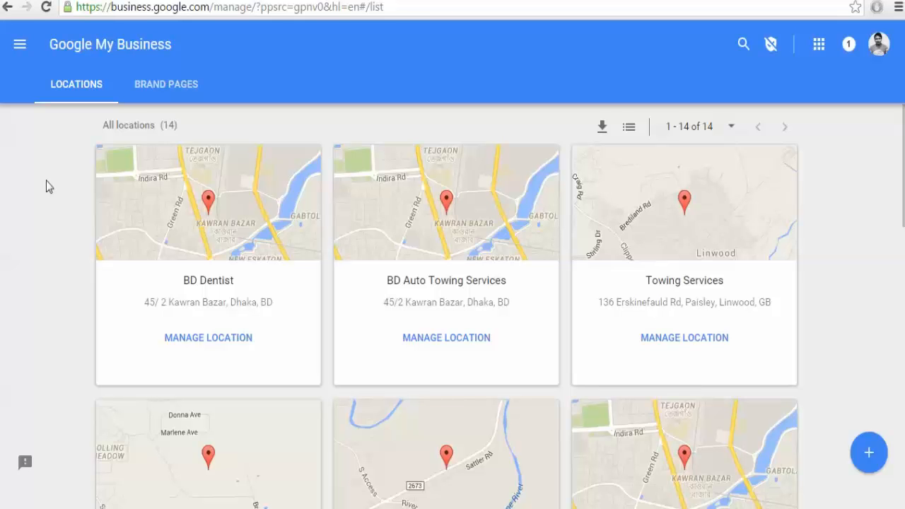
pyautogui.click(165, 89)
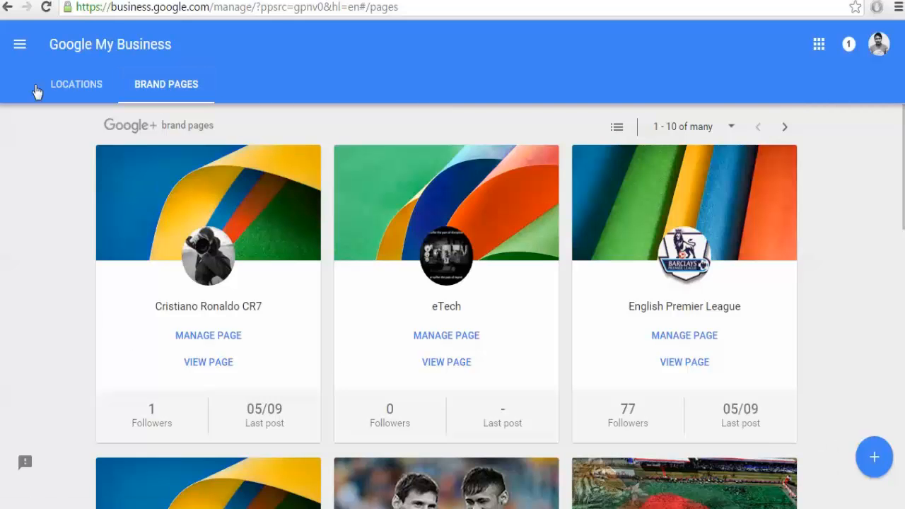
pyautogui.click(24, 54)
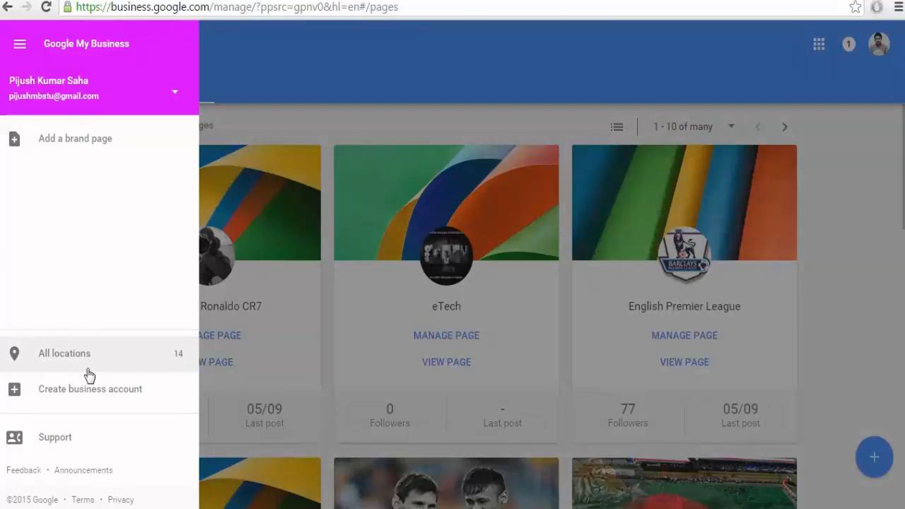
pyautogui.click(78, 141)
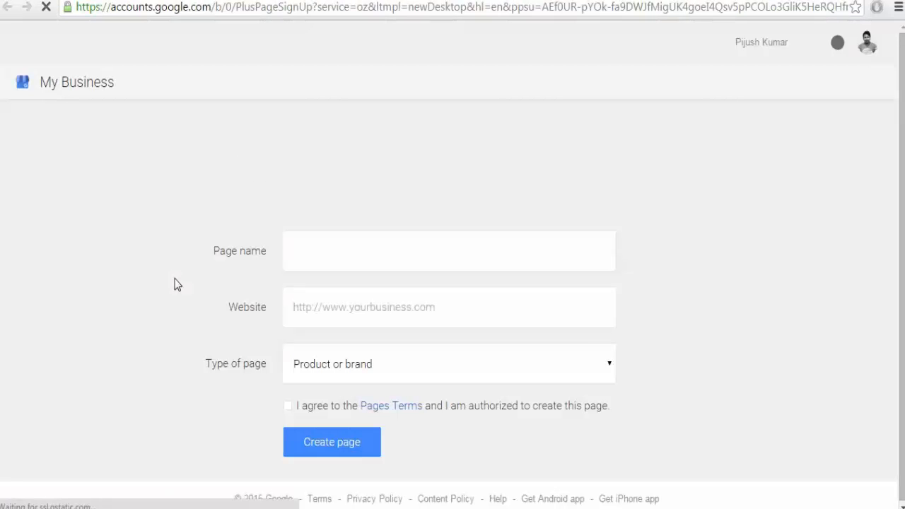
pyautogui.click(346, 250)
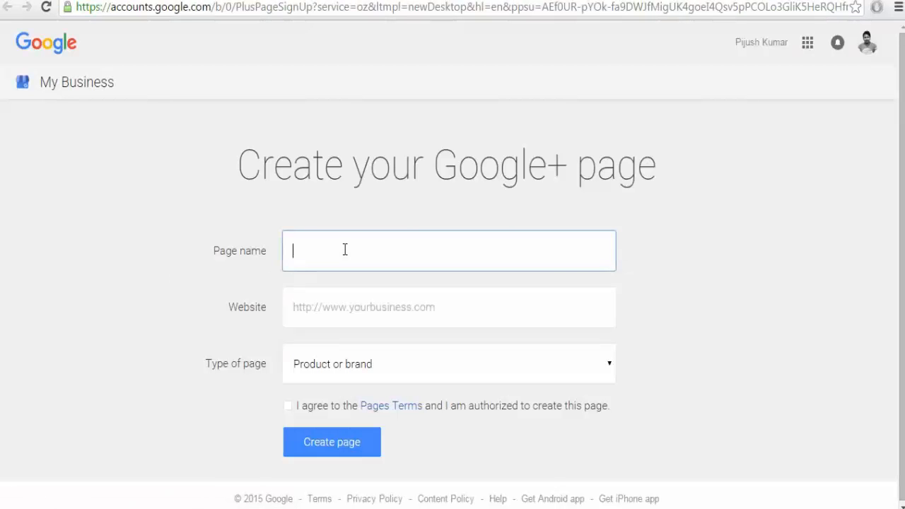
pyautogui.click(331, 317)
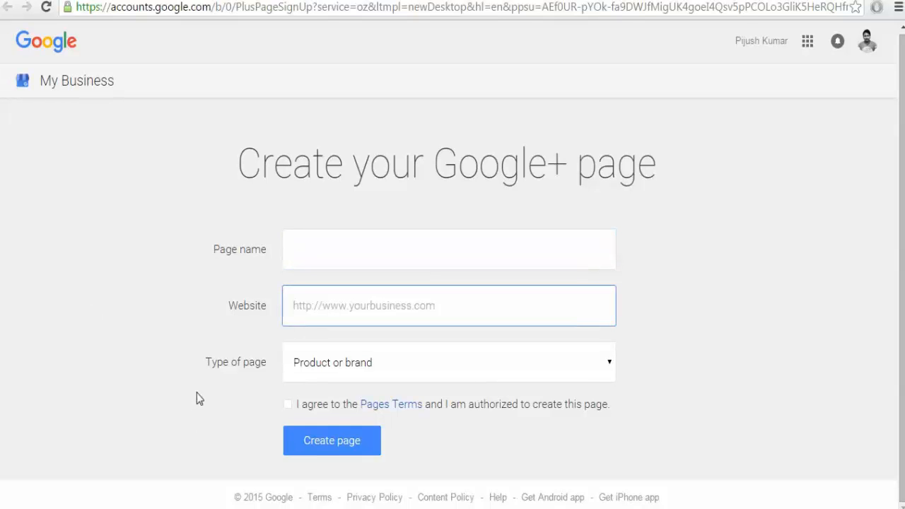
pyautogui.click(353, 366)
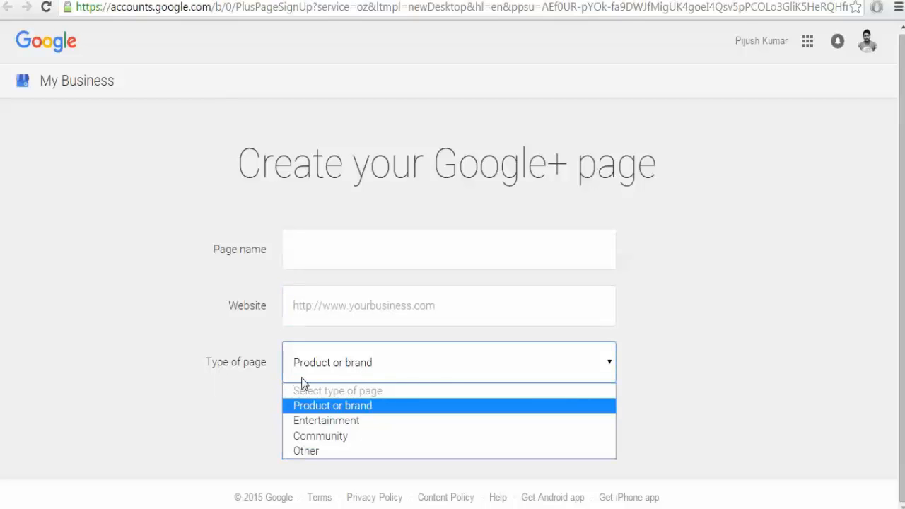
pyautogui.click(231, 370)
pyautogui.click(362, 362)
pyautogui.click(236, 371)
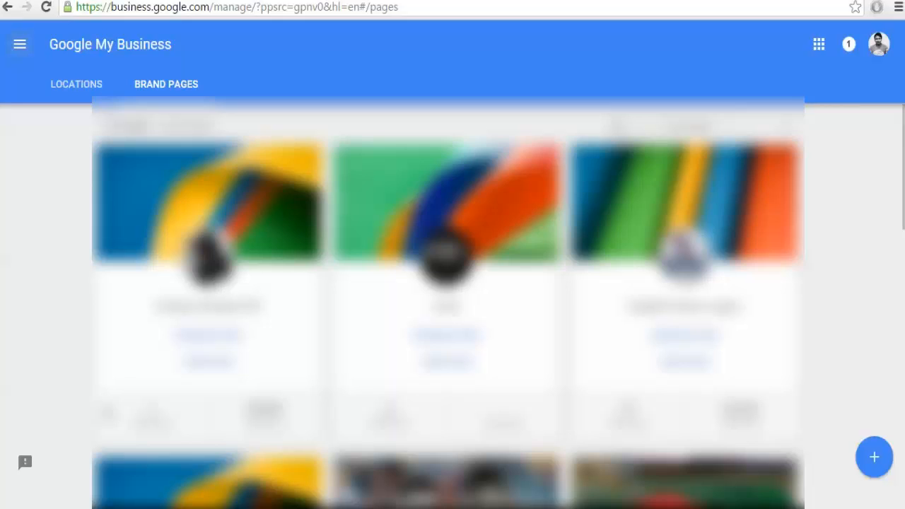
# Open a brand page from the Brand pages grid for management.
pyautogui.scroll(-5, 70, 389)
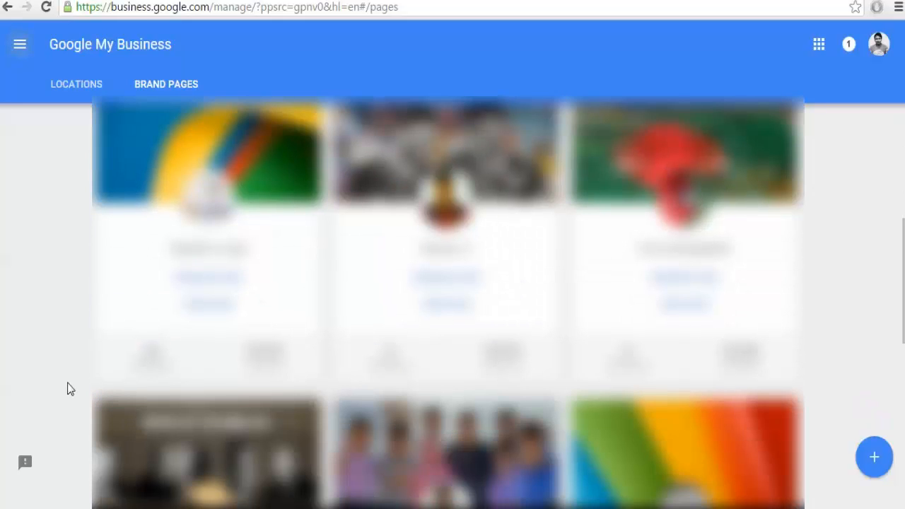
pyautogui.scroll(-5, 69, 389)
pyautogui.scroll(2, 68, 385)
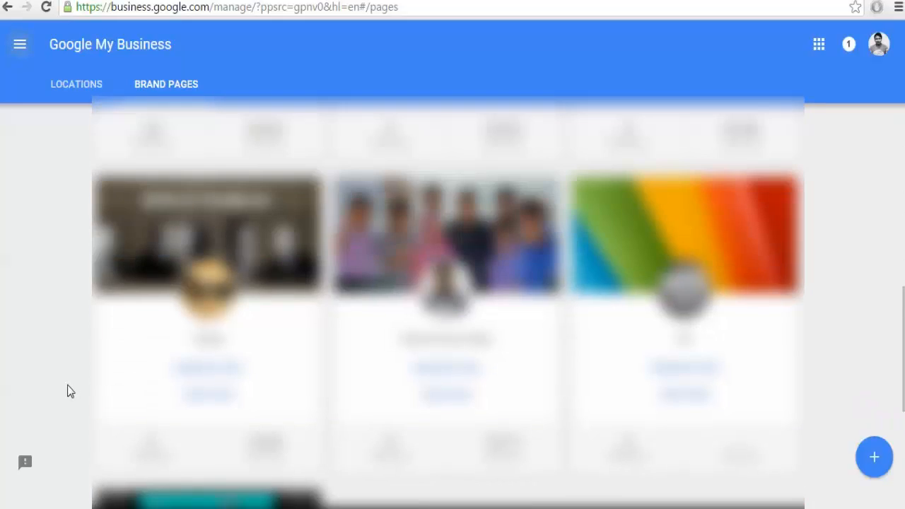
pyautogui.click(442, 395)
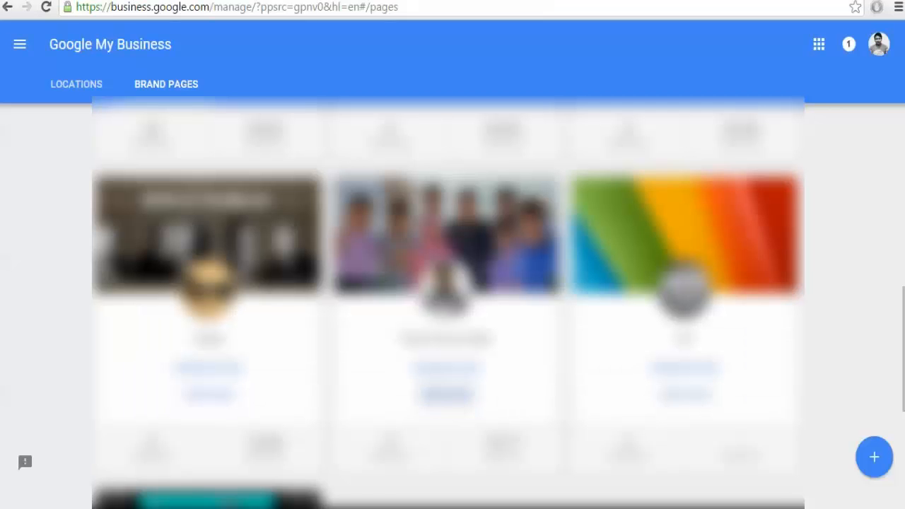
pyautogui.click(442, 394)
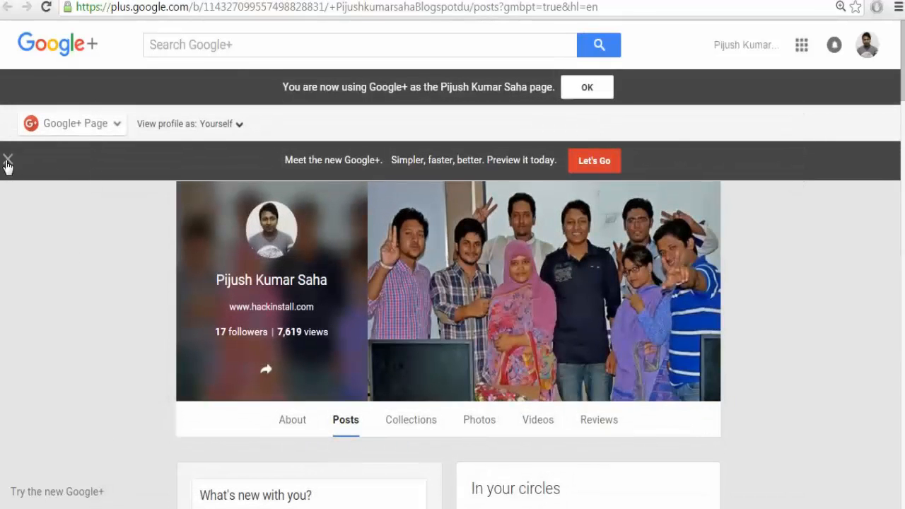
pyautogui.scroll(-3, 116, 402)
pyautogui.scroll(3, 124, 389)
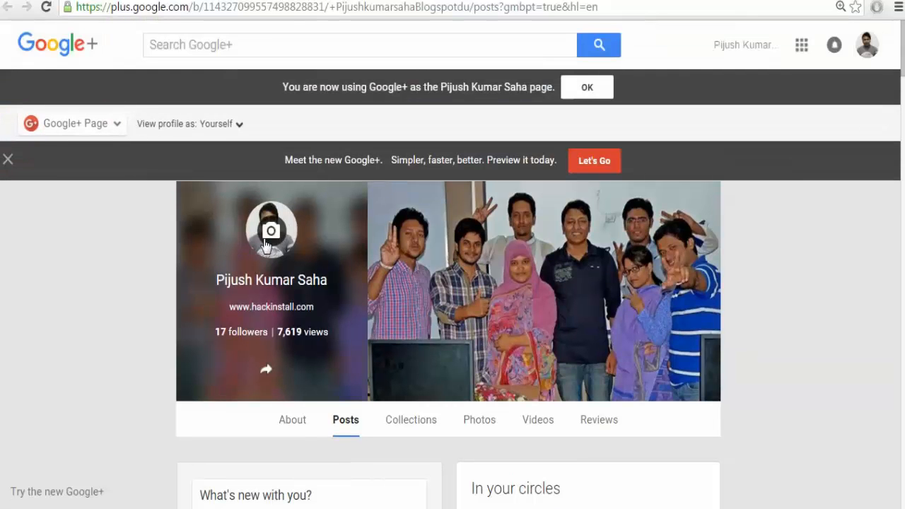
pyautogui.click(287, 430)
pyautogui.scroll(-1, 152, 375)
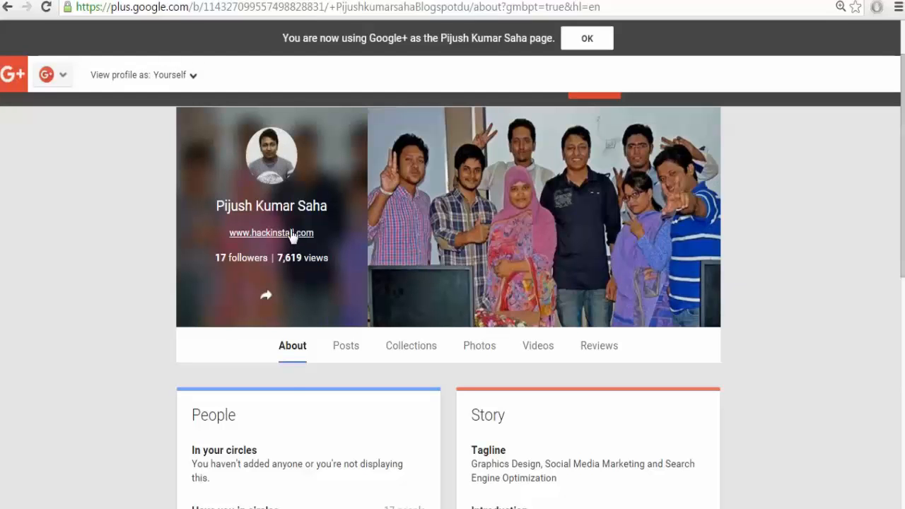
pyautogui.scroll(-4, 287, 386)
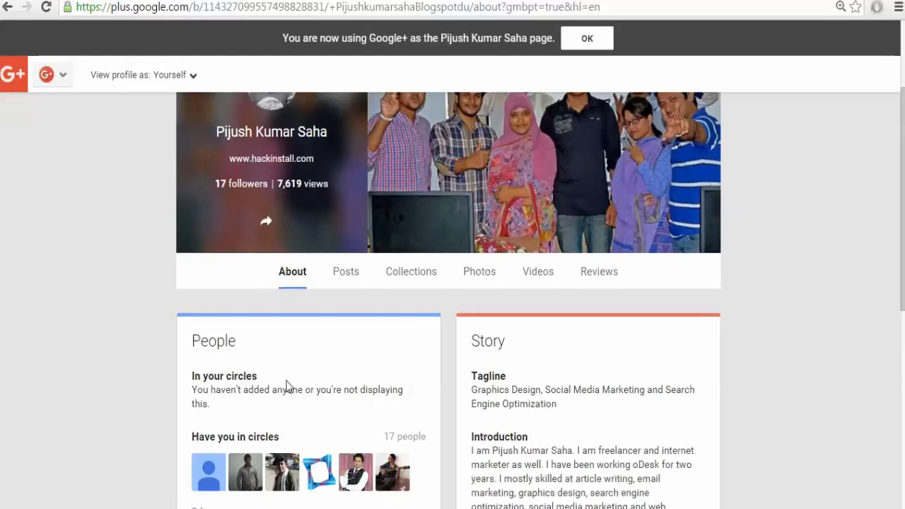
pyautogui.scroll(4, 287, 386)
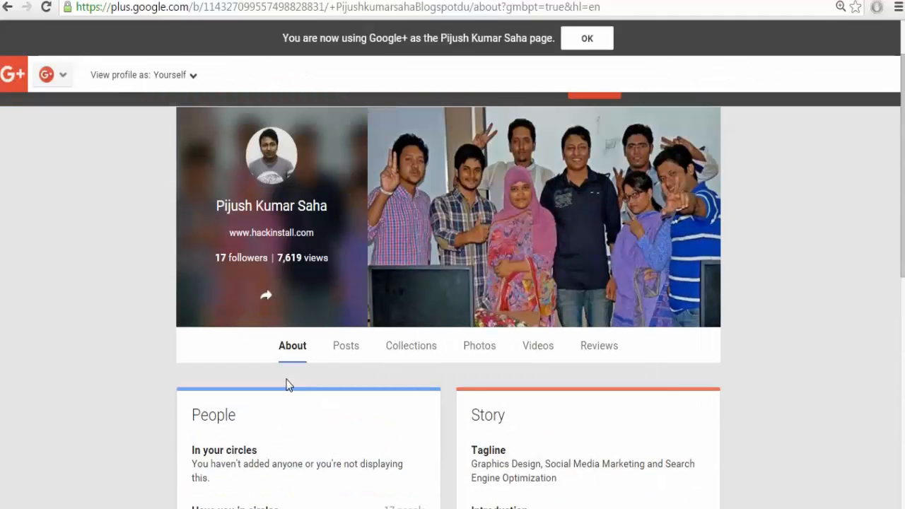
pyautogui.scroll(-2, 286, 385)
pyautogui.scroll(-2, 499, 287)
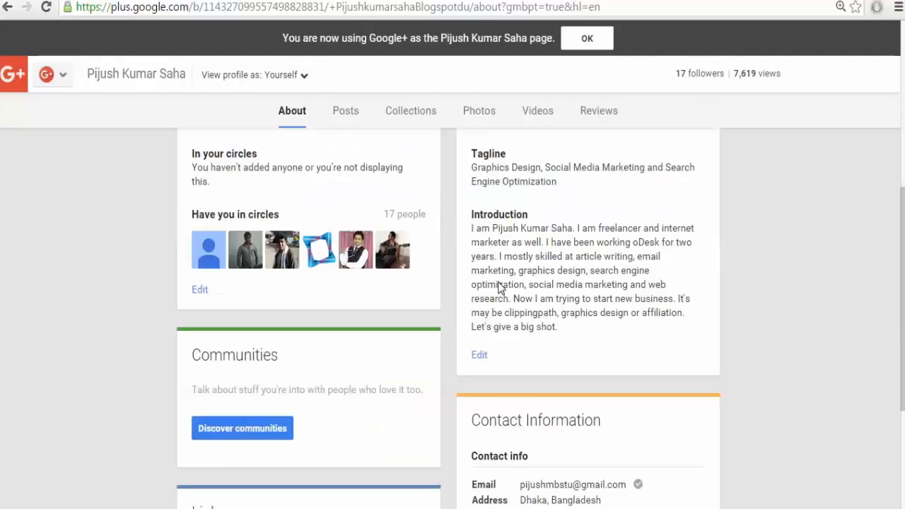
pyautogui.scroll(-3, 500, 293)
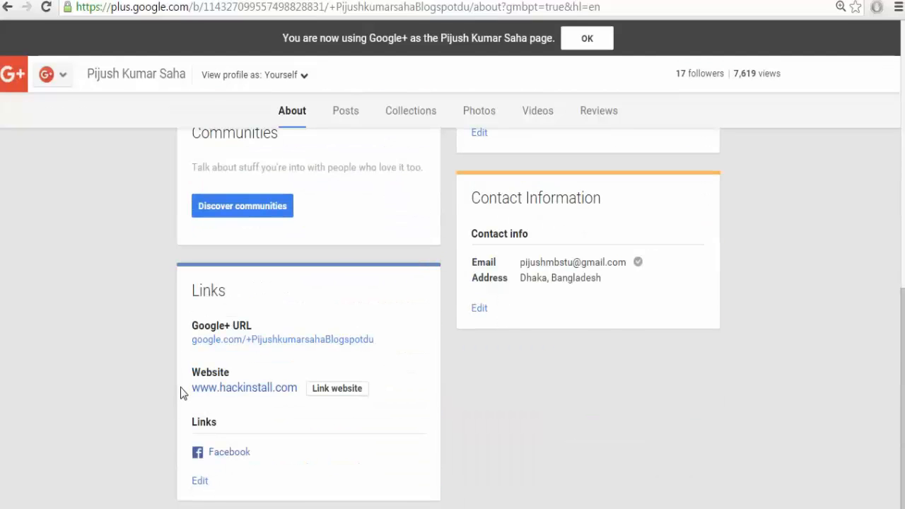
pyautogui.scroll(6, 180, 393)
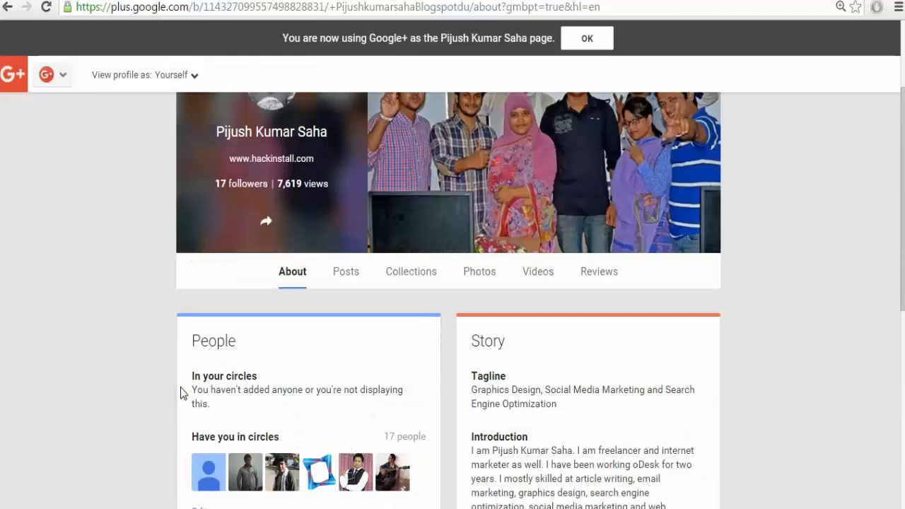
pyautogui.scroll(-5, 180, 393)
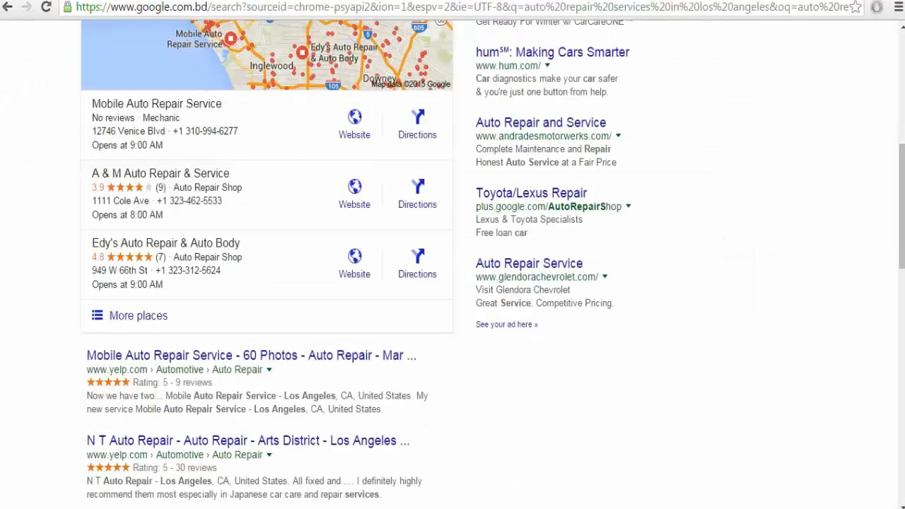
# Load the Blogspot blog and copy its address from the address bar.
pyautogui.click(682, 12)
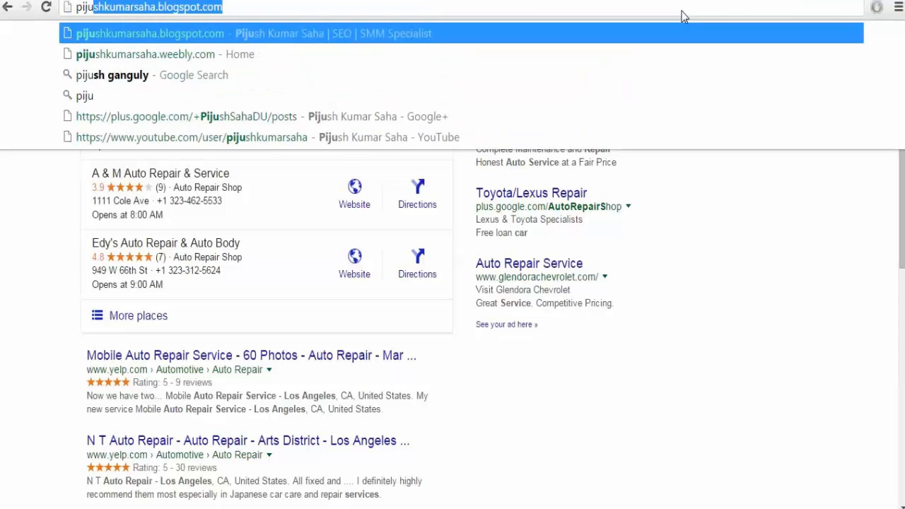
pyautogui.press('Return')
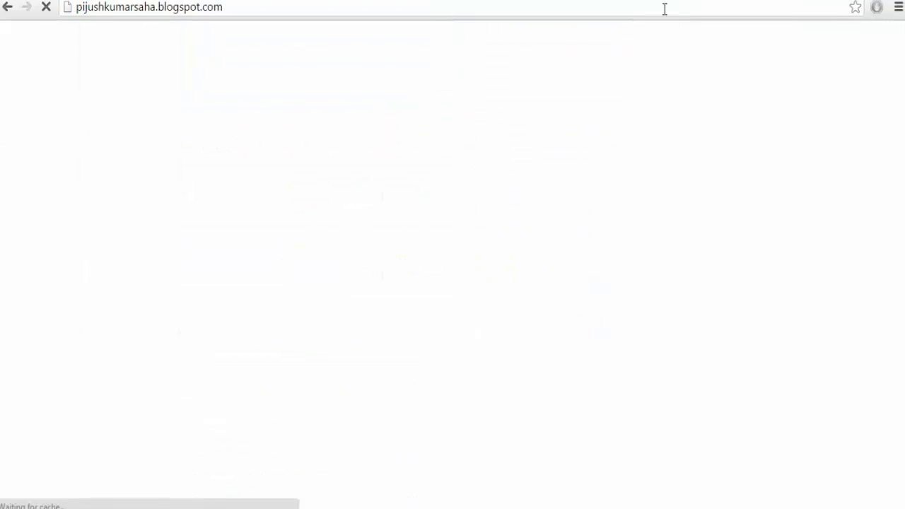
pyautogui.click(662, 8)
pyautogui.hotkey('ctrl', 'c')
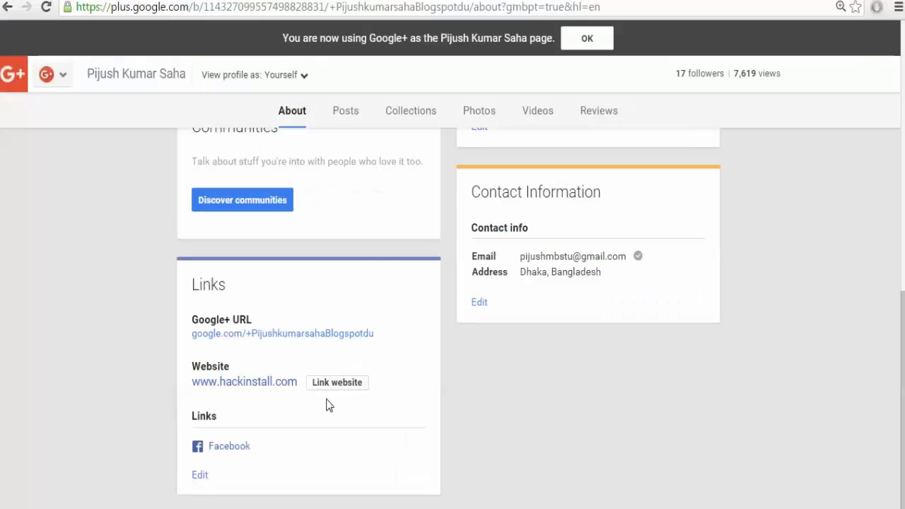
pyautogui.click(204, 474)
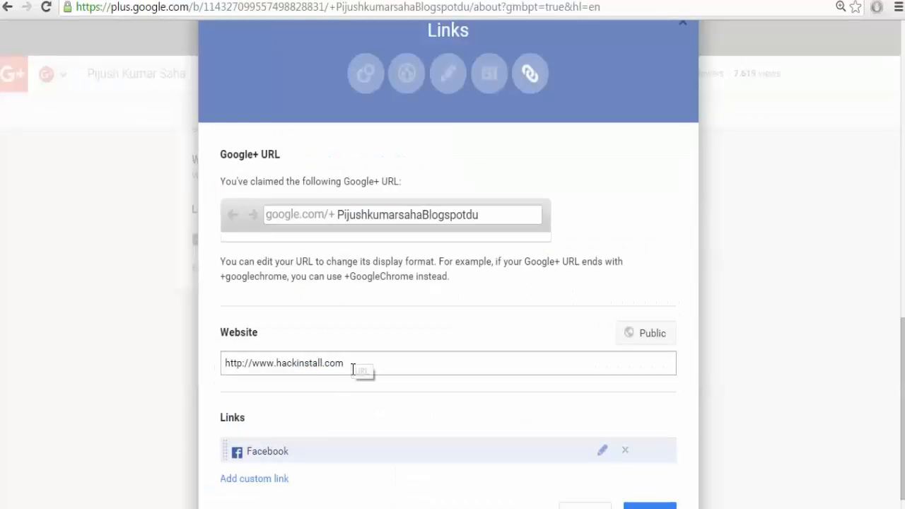
pyautogui.moveTo(362, 368); pyautogui.dragTo(215, 375)
pyautogui.hotkey('ctrl', 'v')
pyautogui.scroll(-1, 384, 394)
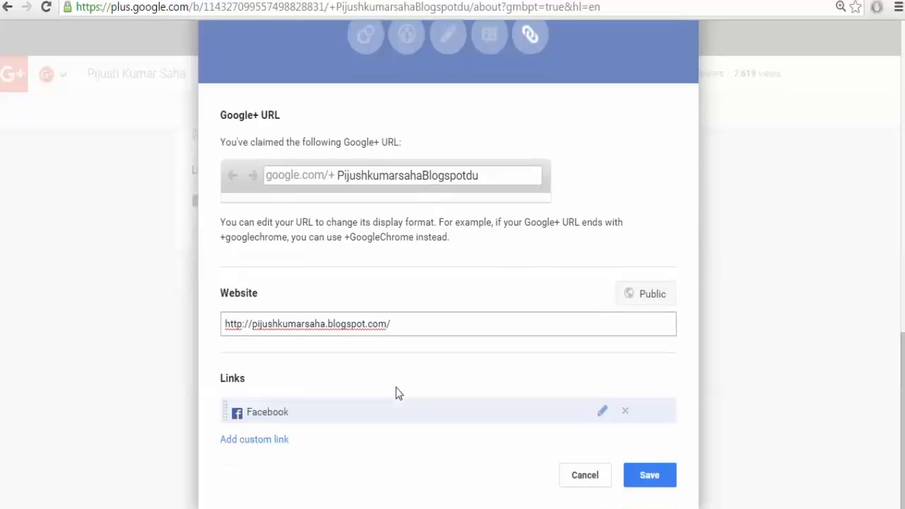
pyautogui.click(628, 483)
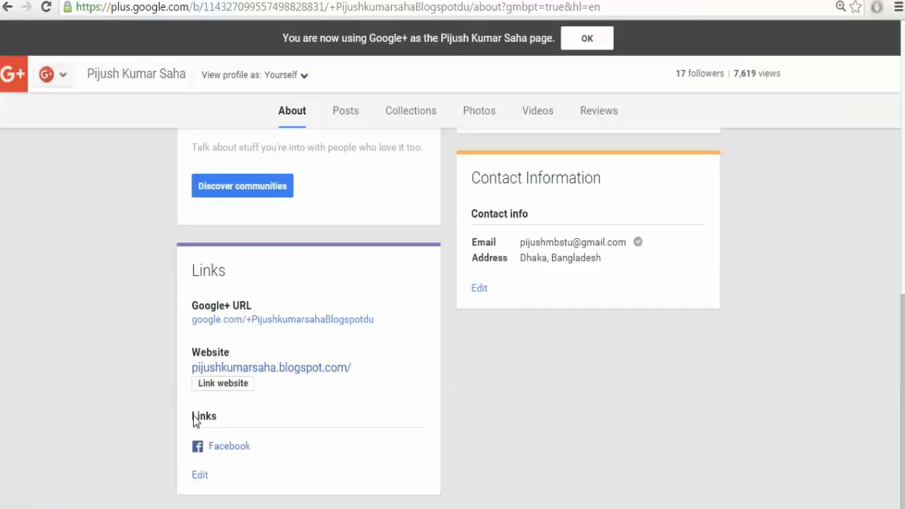
# Link the Blogspot blog to verify it as the page's website.
pyautogui.click(223, 383)
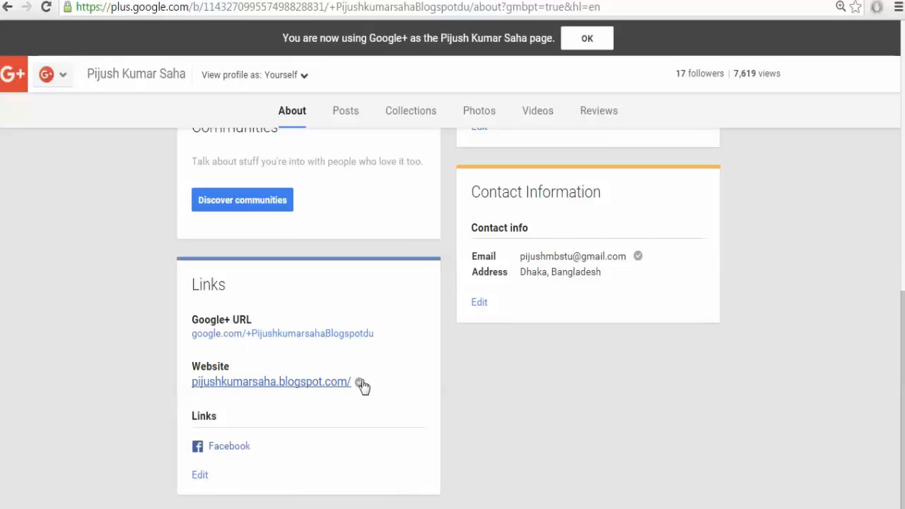
pyautogui.scroll(10, 362, 384)
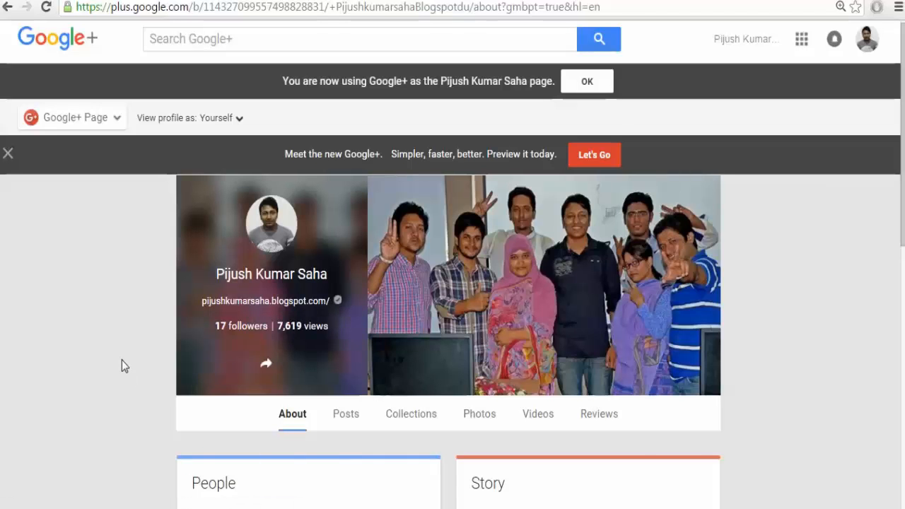
pyautogui.scroll(-10, 121, 362)
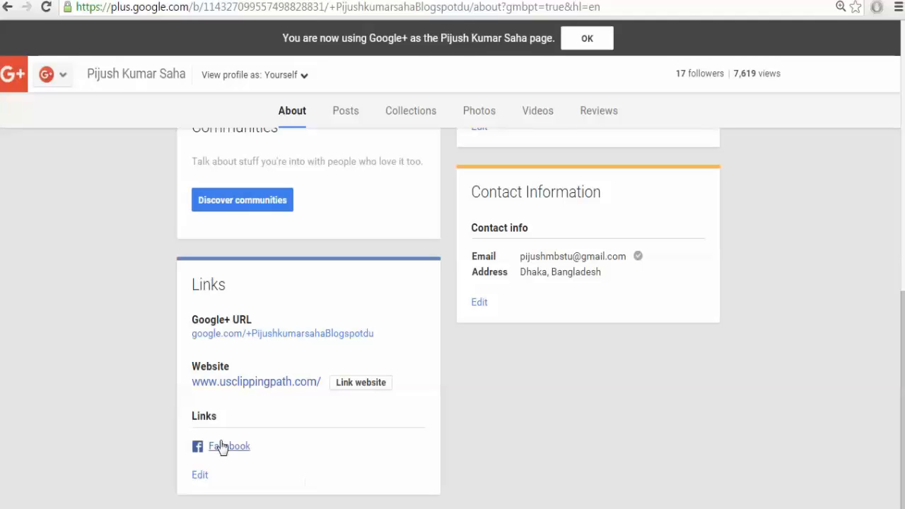
pyautogui.click(341, 383)
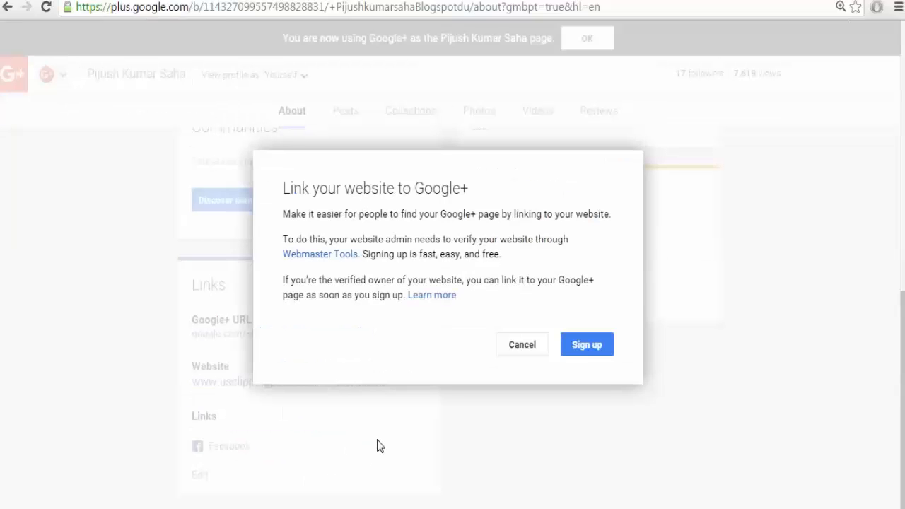
pyautogui.click(588, 347)
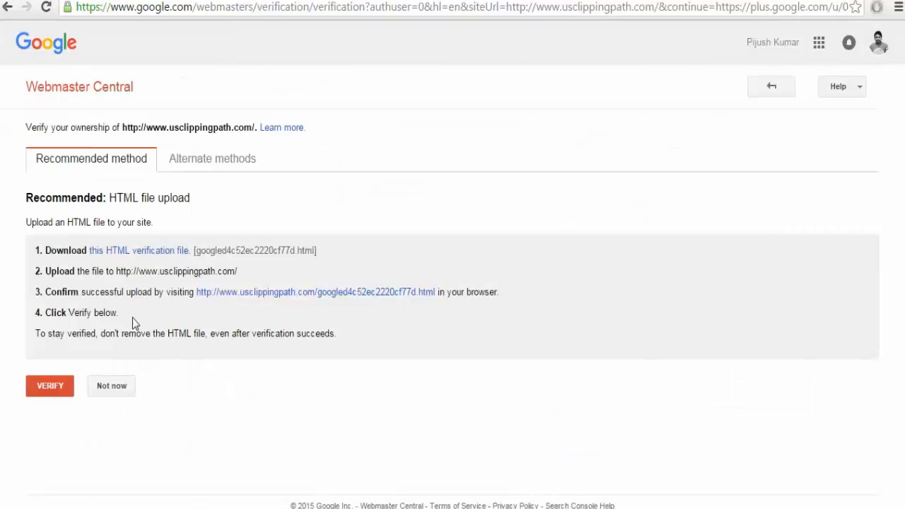
pyautogui.click(196, 164)
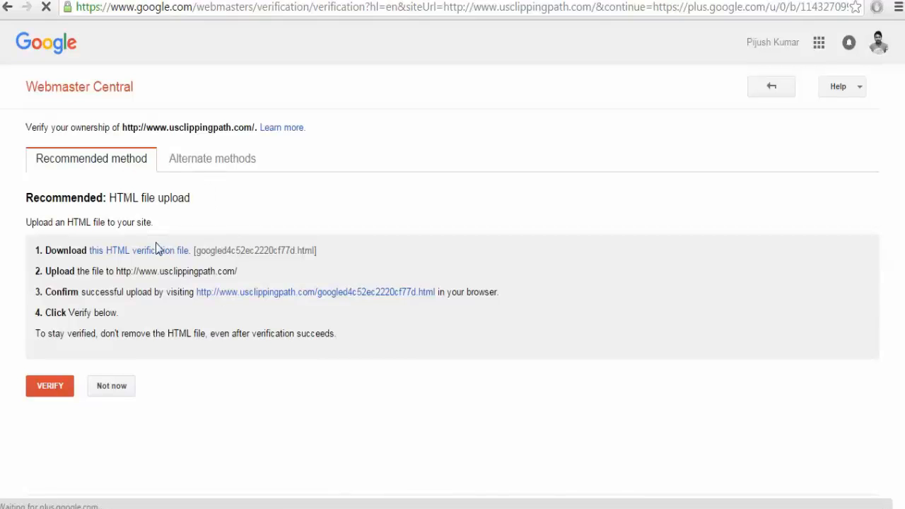
pyautogui.click(206, 158)
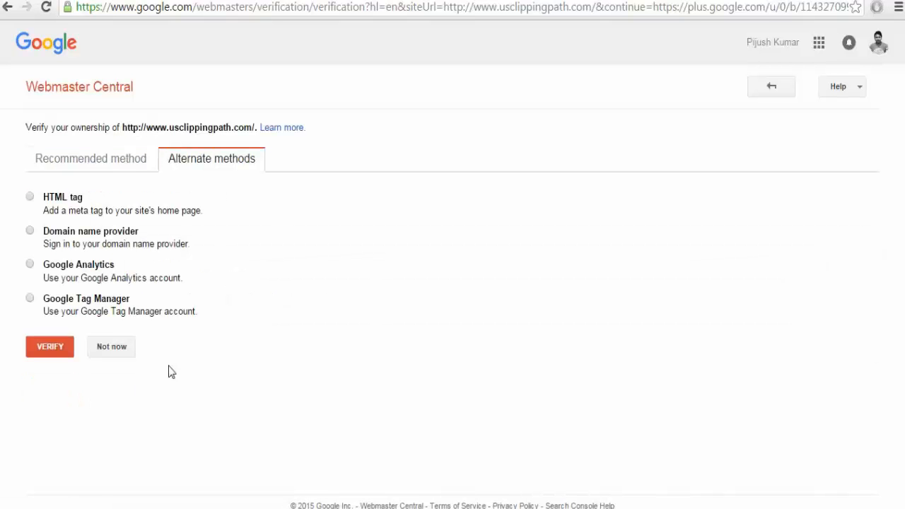
# Choose the HTML tag method and reveal the example of the meta tag inside <head>.
pyautogui.click(58, 198)
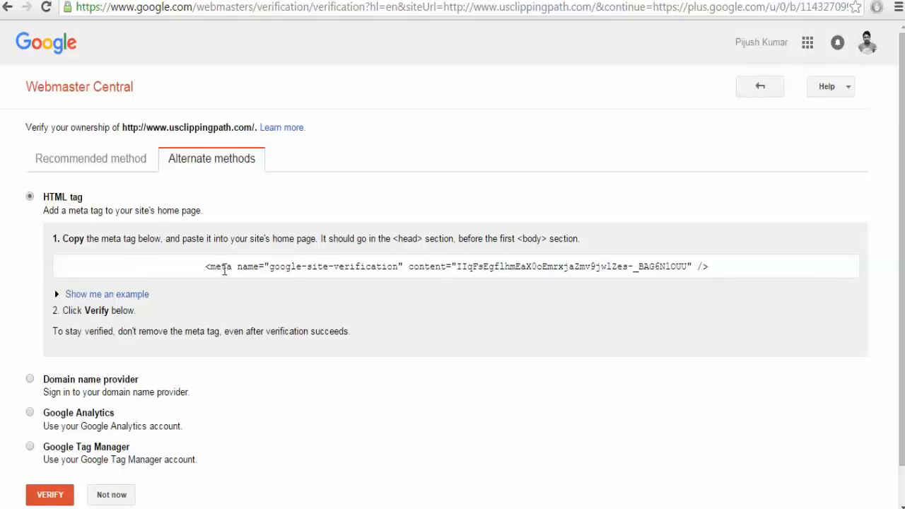
pyautogui.click(225, 269)
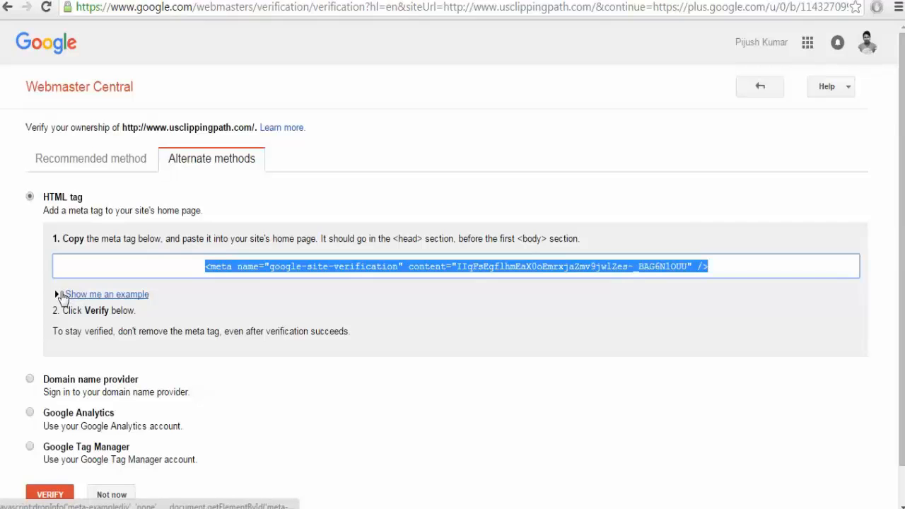
pyautogui.click(58, 297)
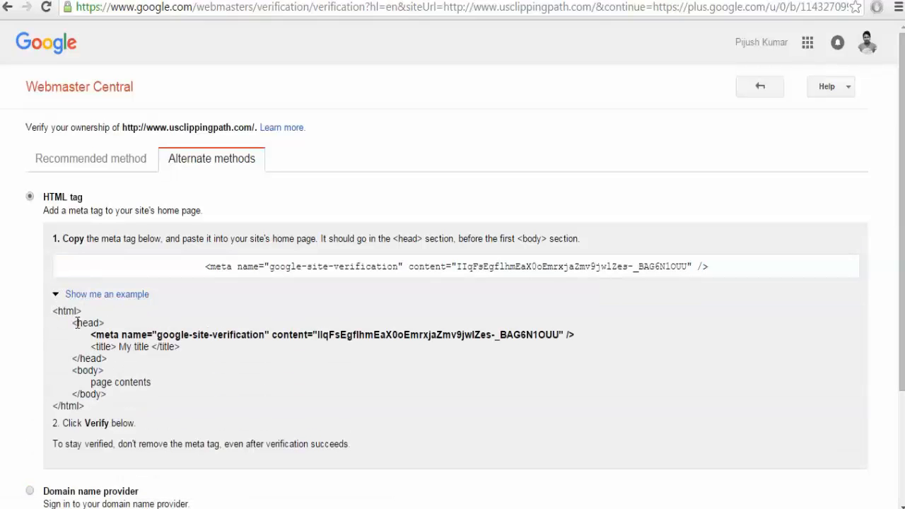
pyautogui.moveTo(75, 323); pyautogui.dragTo(159, 341)
pyautogui.click(147, 345)
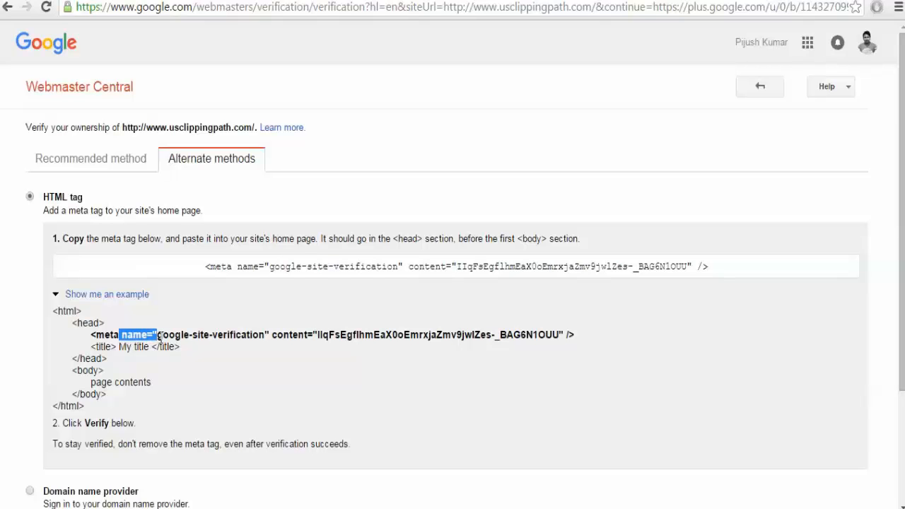
pyautogui.click(155, 337)
pyautogui.doubleClick(125, 337)
pyautogui.click(180, 316)
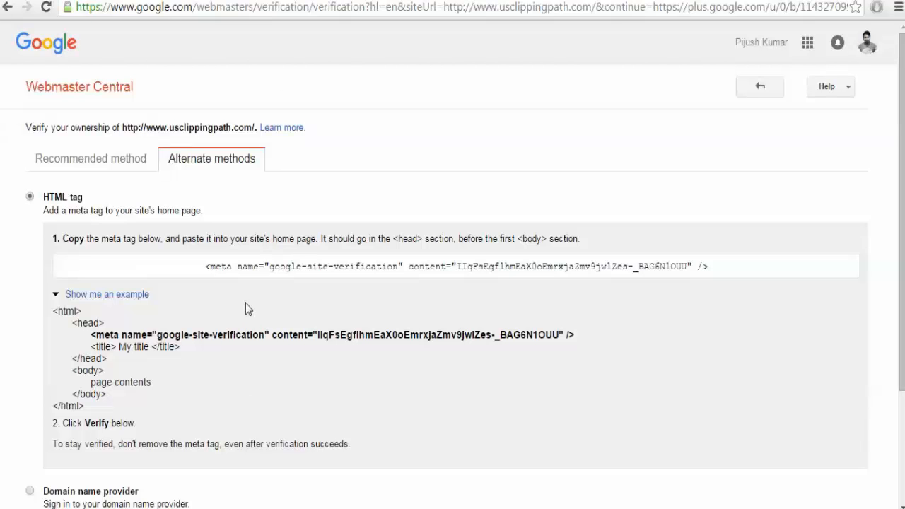
# Select the full google-site-verification meta tag text for copying.
pyautogui.click(265, 272)
pyautogui.hotkey('ctrl', 'c')
pyautogui.click(262, 320)
pyautogui.scroll(-2, 309, 360)
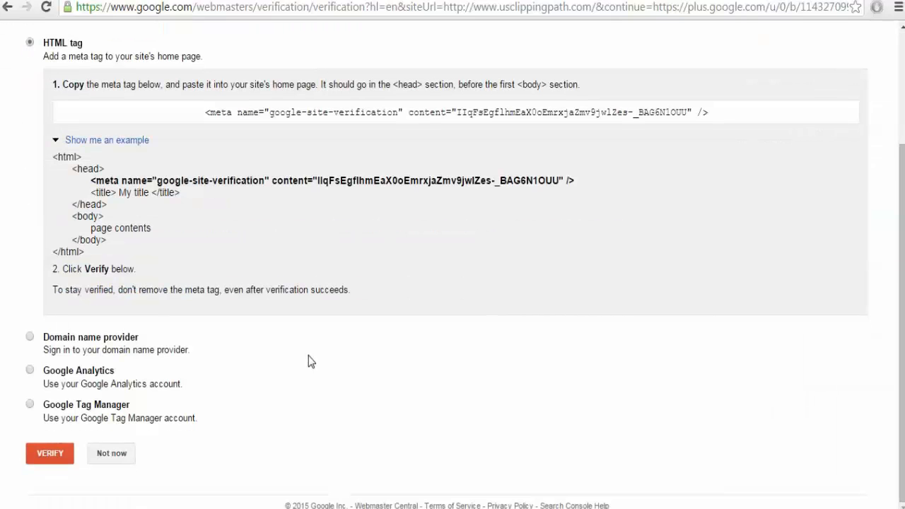
pyautogui.scroll(3, 308, 360)
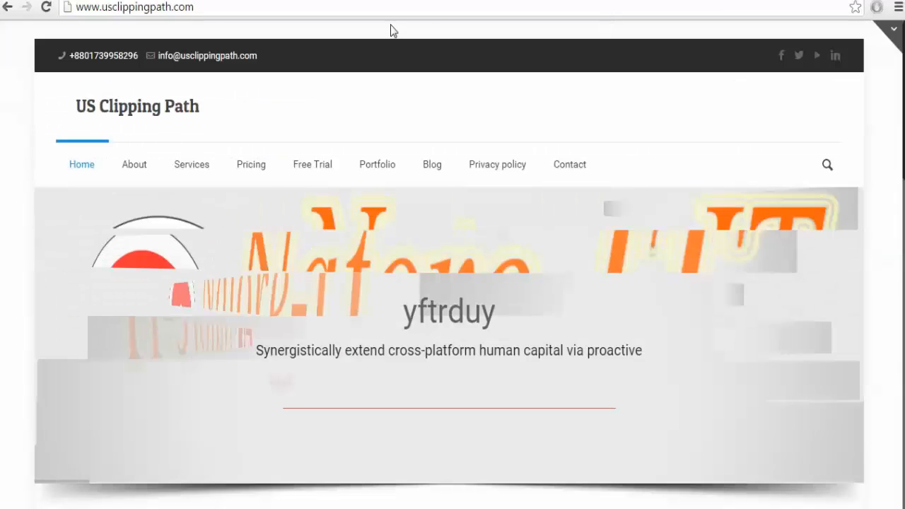
# Load the US Clipping Path site's /wp-admin/ dashboard and reach Appearance in the sidebar.
pyautogui.write('/wp')
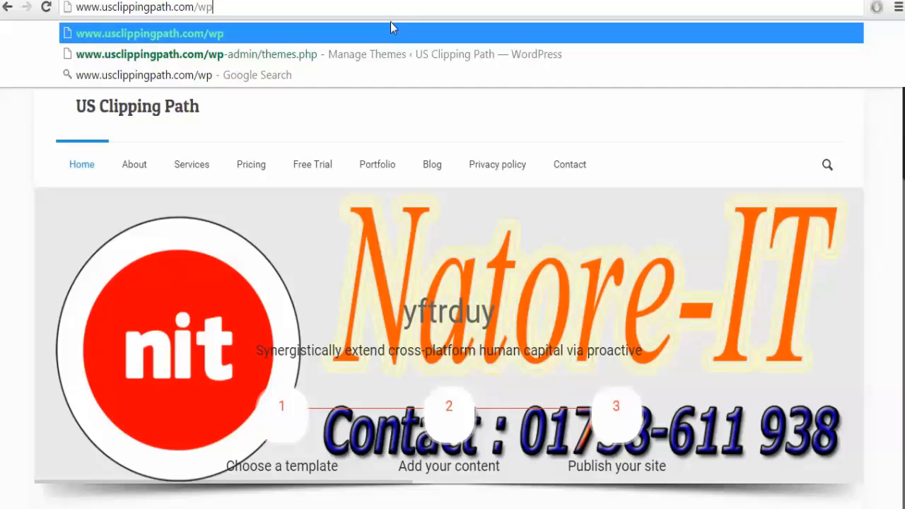
pyautogui.press('Down')
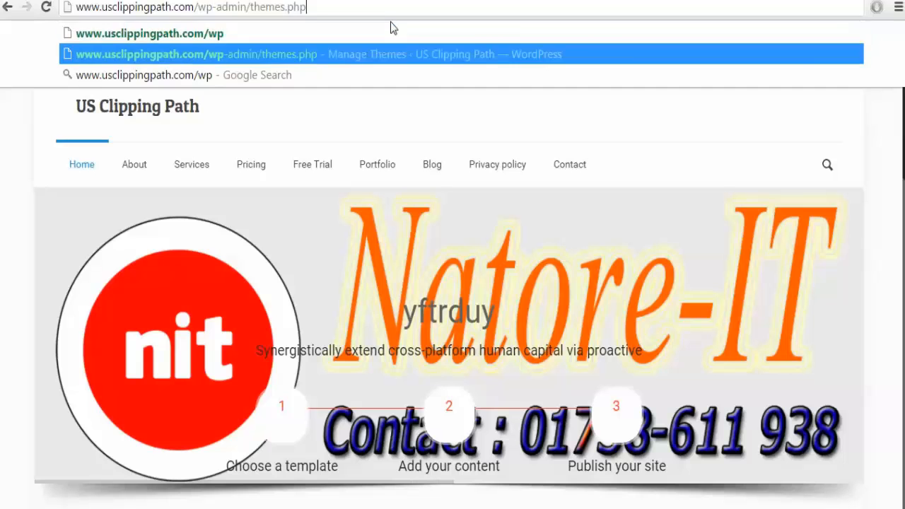
pyautogui.press('BackSpace')
pyautogui.press('BackSpace')
pyautogui.press('BackSpace')
pyautogui.press('BackSpace')
pyautogui.press('BackSpace')
pyautogui.press('BackSpace')
pyautogui.press('BackSpace')
pyautogui.press('BackSpace')
pyautogui.press('BackSpace')
pyautogui.press('BackSpace')
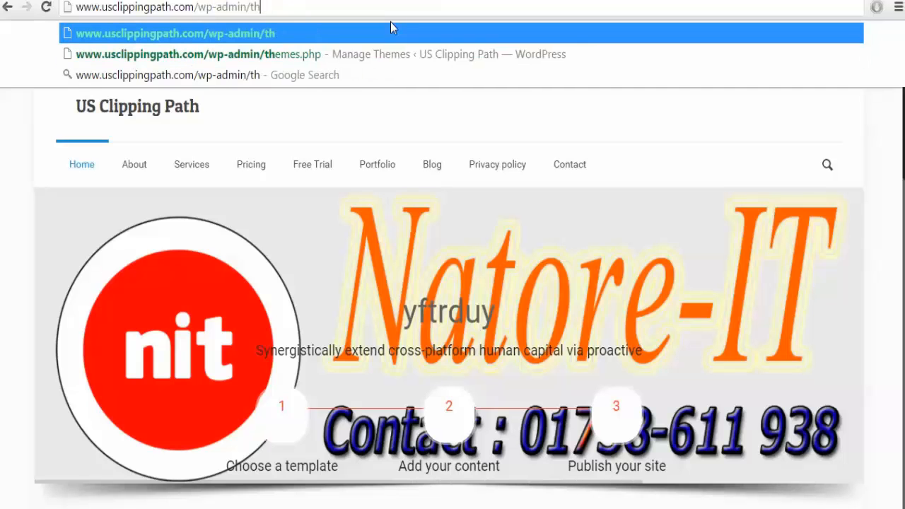
pyautogui.press('Return')
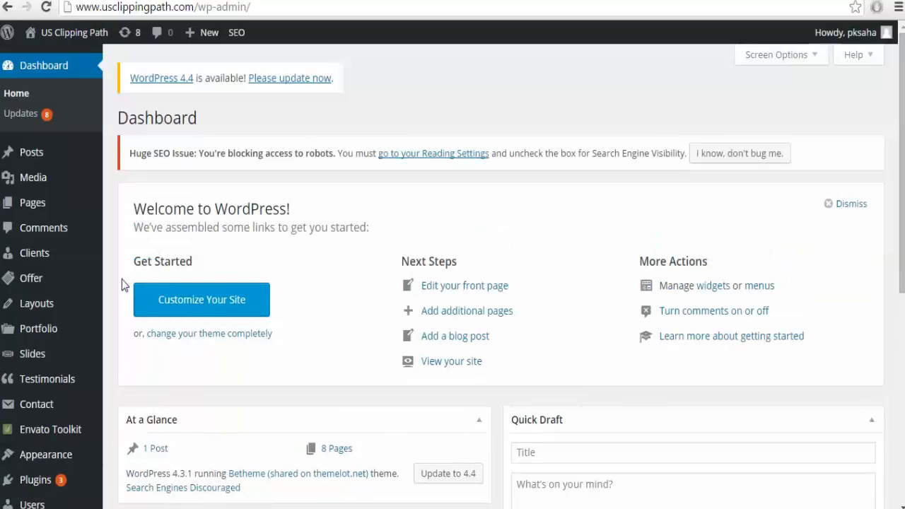
pyautogui.scroll(-4, 121, 279)
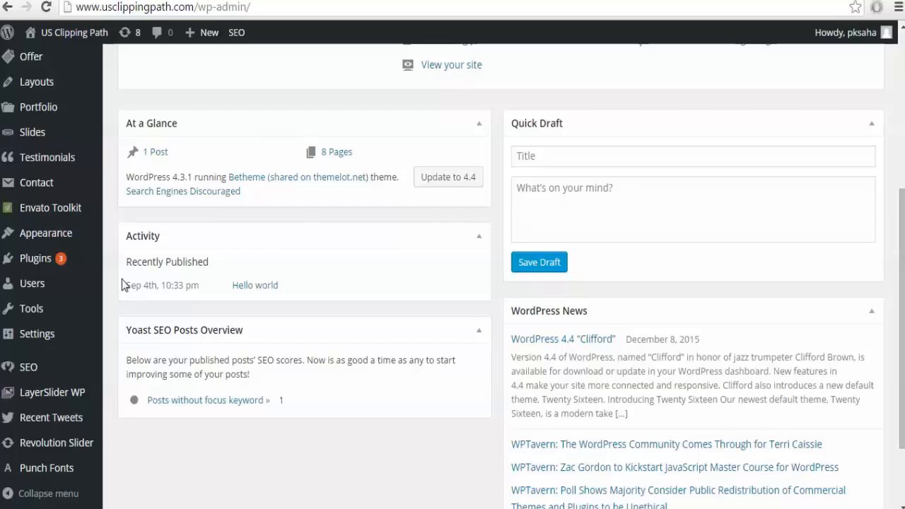
pyautogui.scroll(5, 122, 283)
pyautogui.moveTo(79, 461)
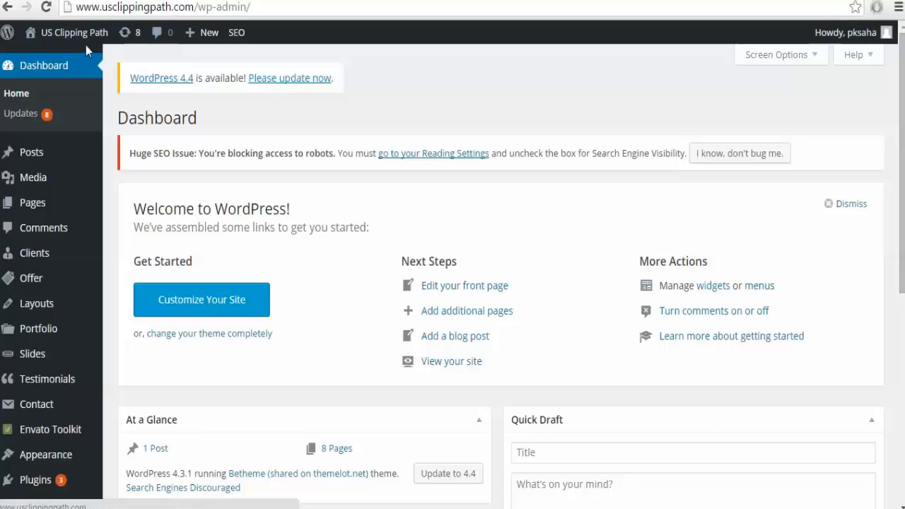
pyautogui.moveTo(74, 32)
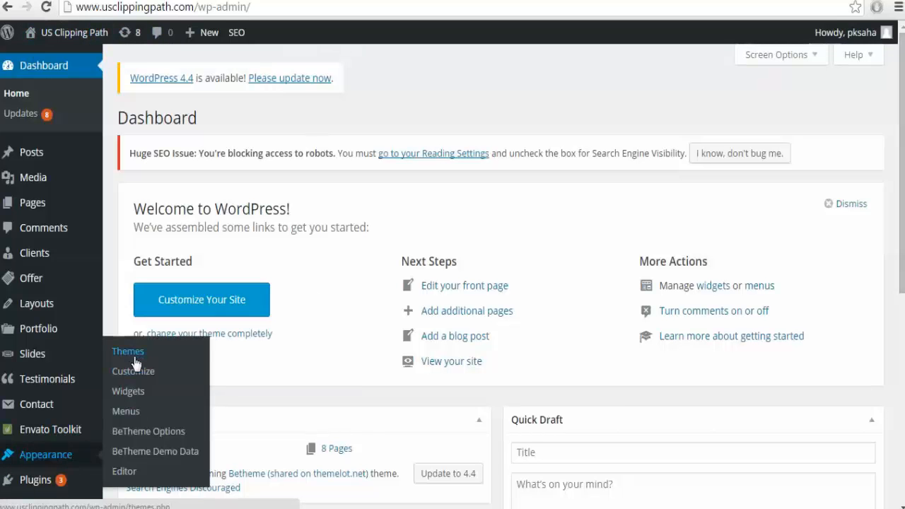
# Open the WordPress Edit Themes editor for the Betheme theme.
pyautogui.click(128, 472)
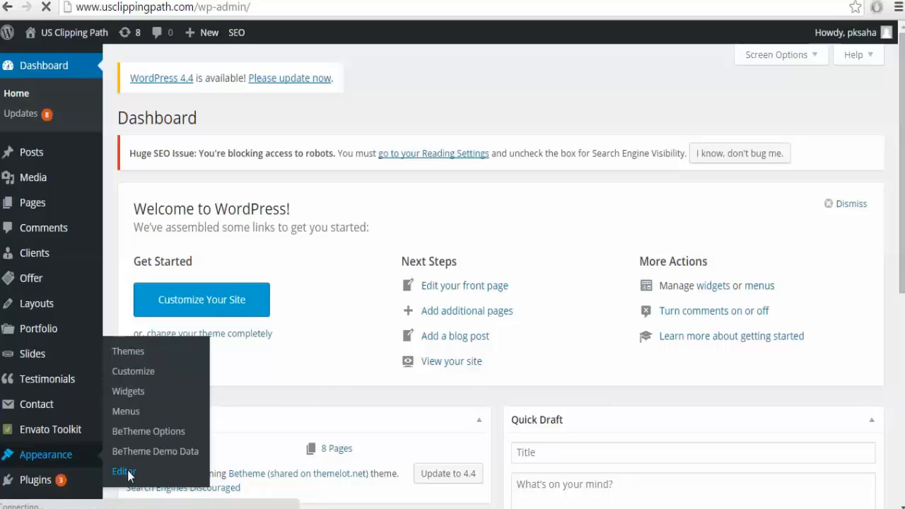
pyautogui.click(262, 1)
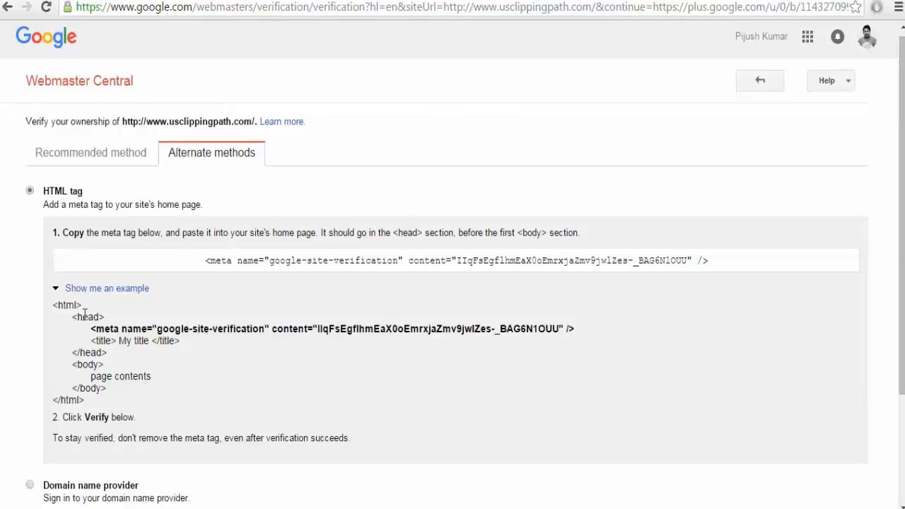
pyautogui.click(565, 1)
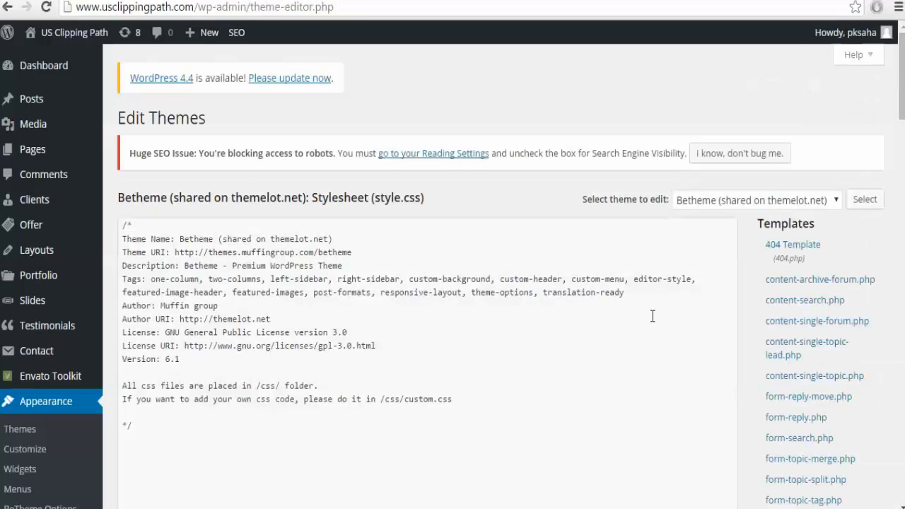
pyautogui.scroll(-15, 746, 303)
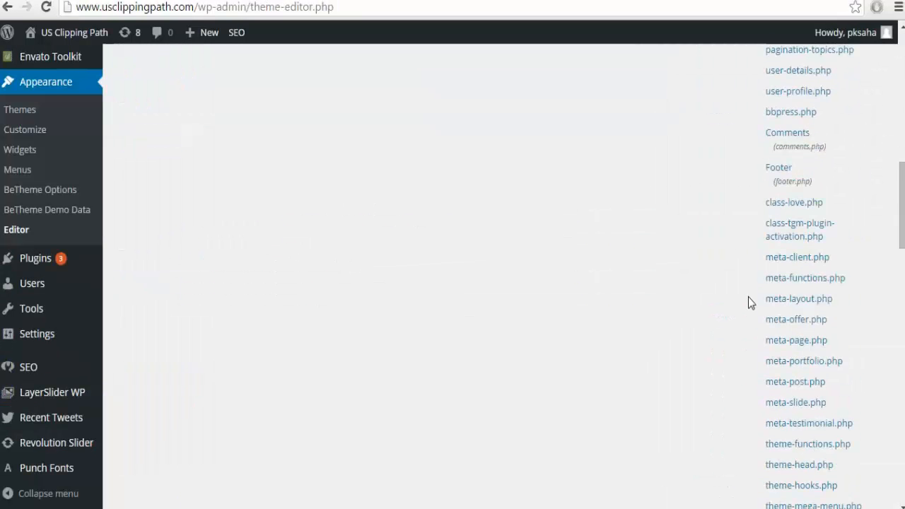
pyautogui.scroll(-4, 748, 303)
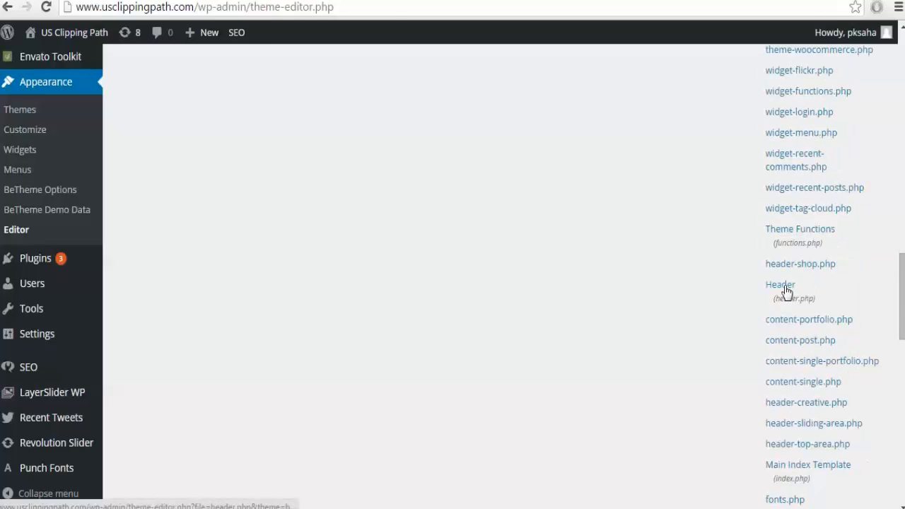
# Paste the verification meta tag right after <head> in header.php and update the file.
pyautogui.click(780, 290)
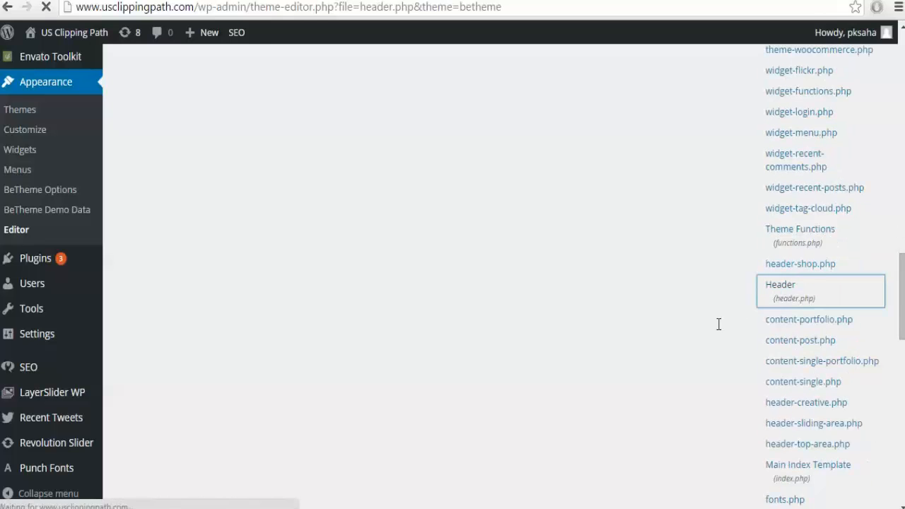
pyautogui.click(413, 330)
pyautogui.scroll(-1, 411, 330)
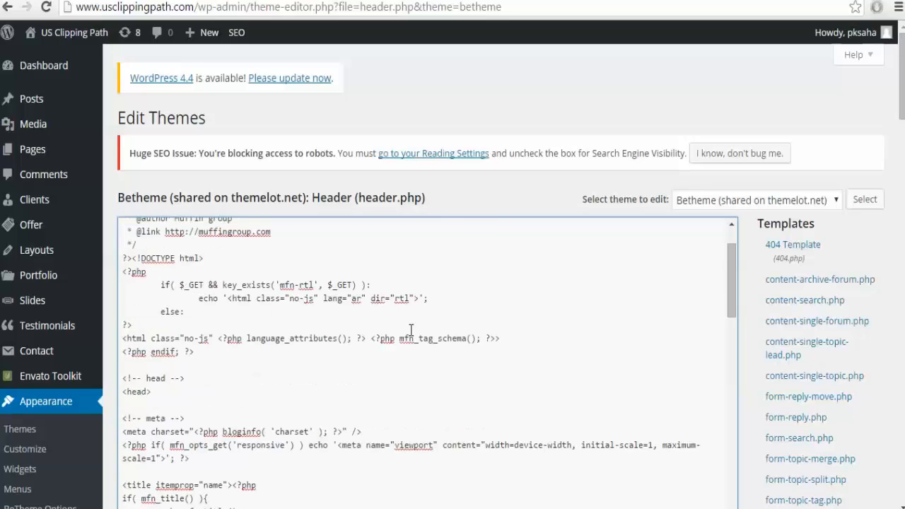
pyautogui.scroll(-1, 262, 347)
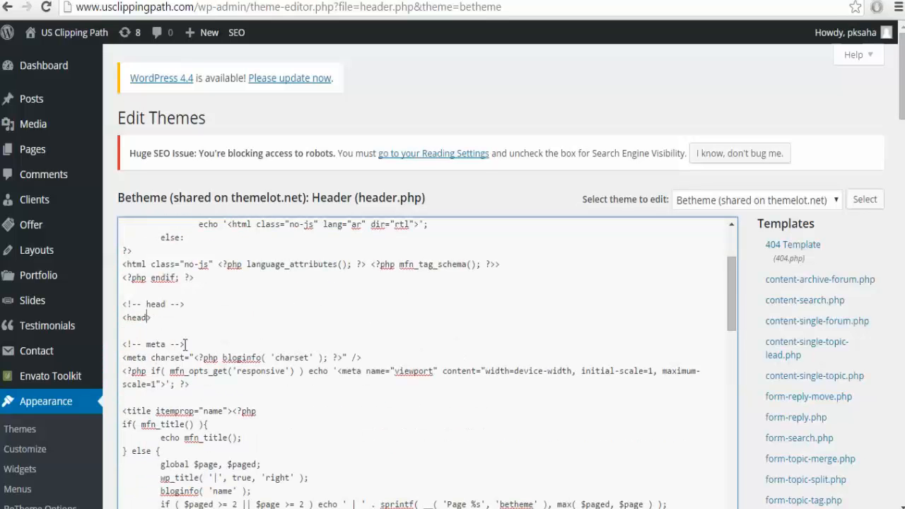
pyautogui.click(185, 344)
pyautogui.hotkey('ctrl', 'v')
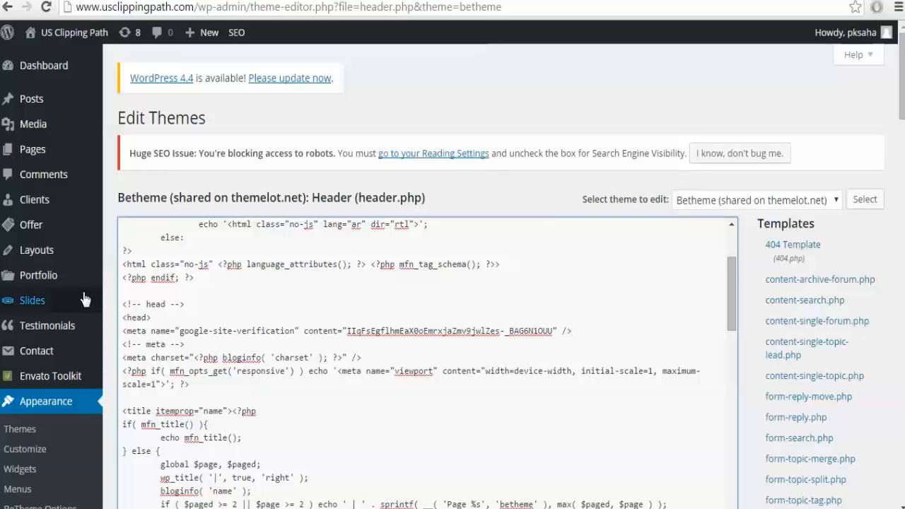
pyautogui.scroll(-5, 108, 279)
pyautogui.click(145, 393)
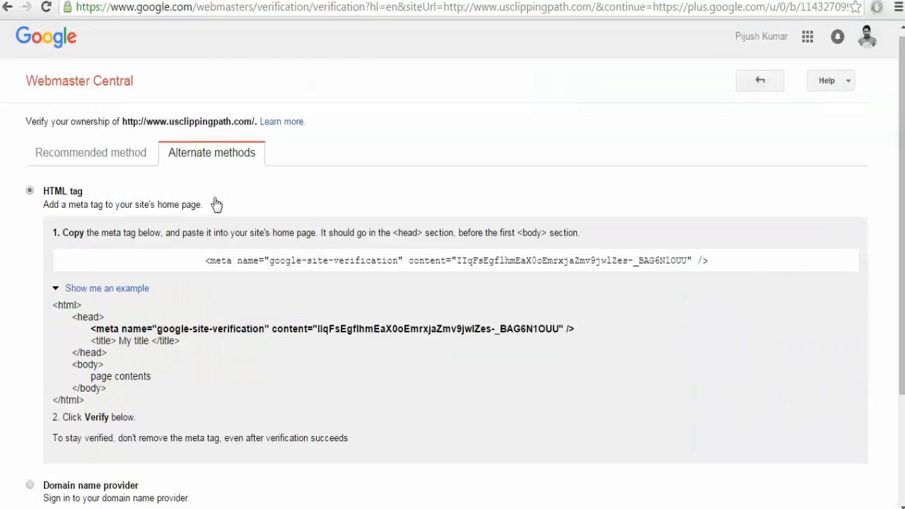
# Scroll the Webmaster Central verification page down and back to the top.
pyautogui.scroll(-2, 147, 332)
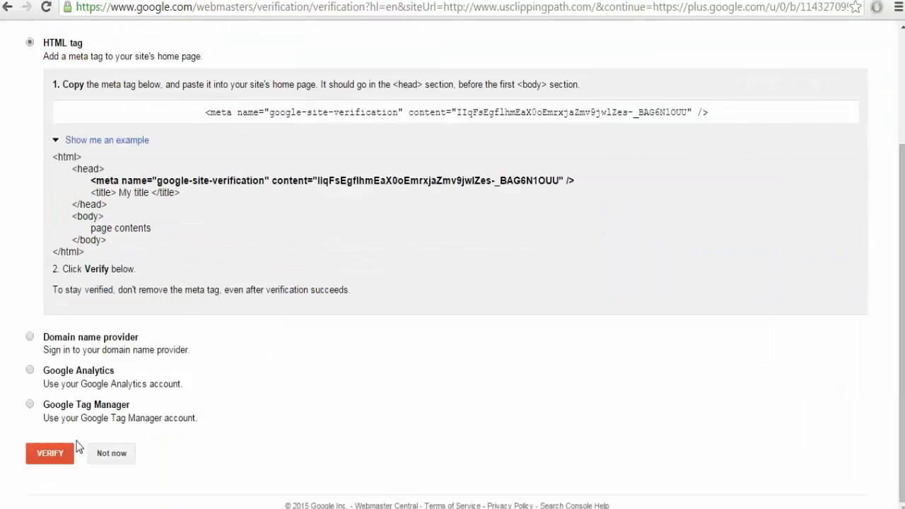
pyautogui.scroll(2, 371, 283)
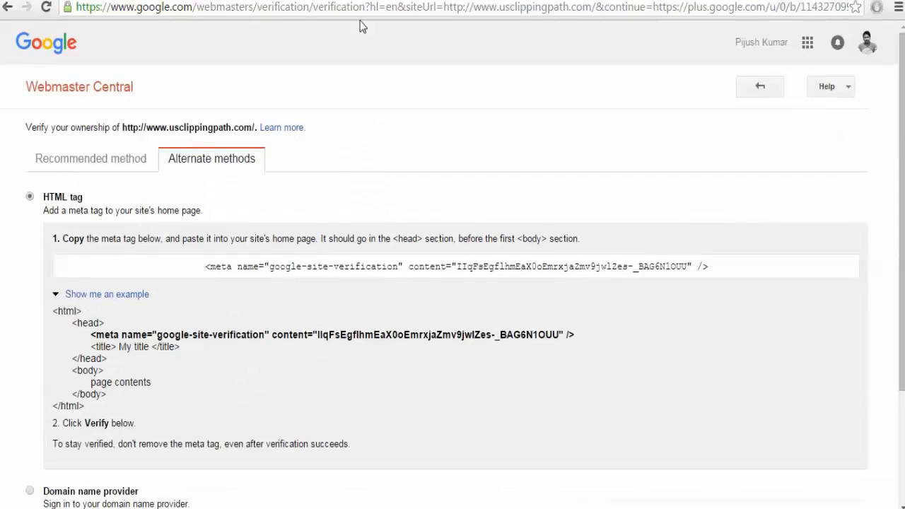